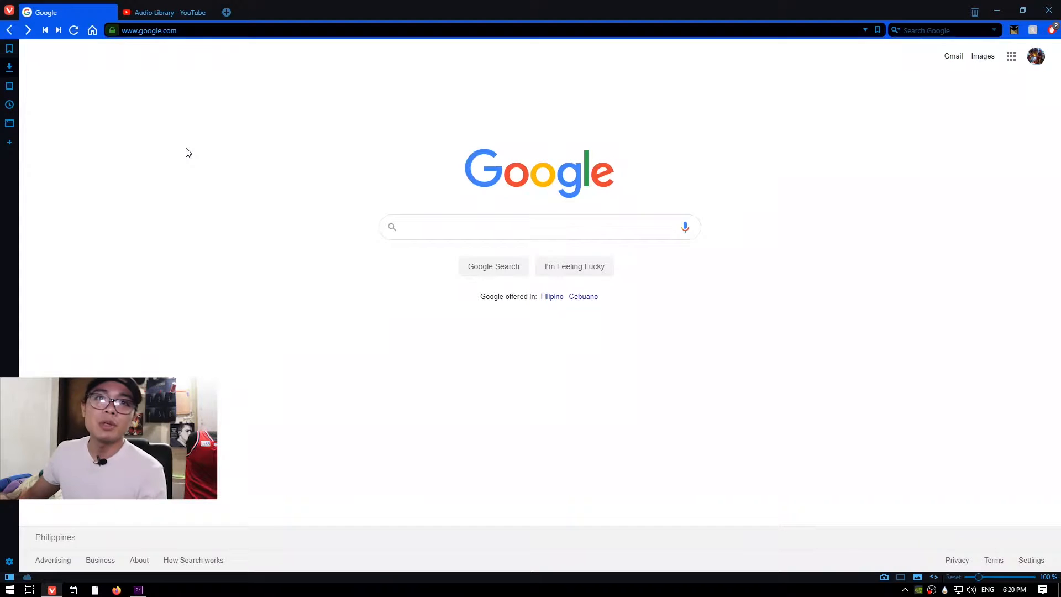
Open the rainmeter.net website from the address bar.
left_click(237, 31)
type("ra")
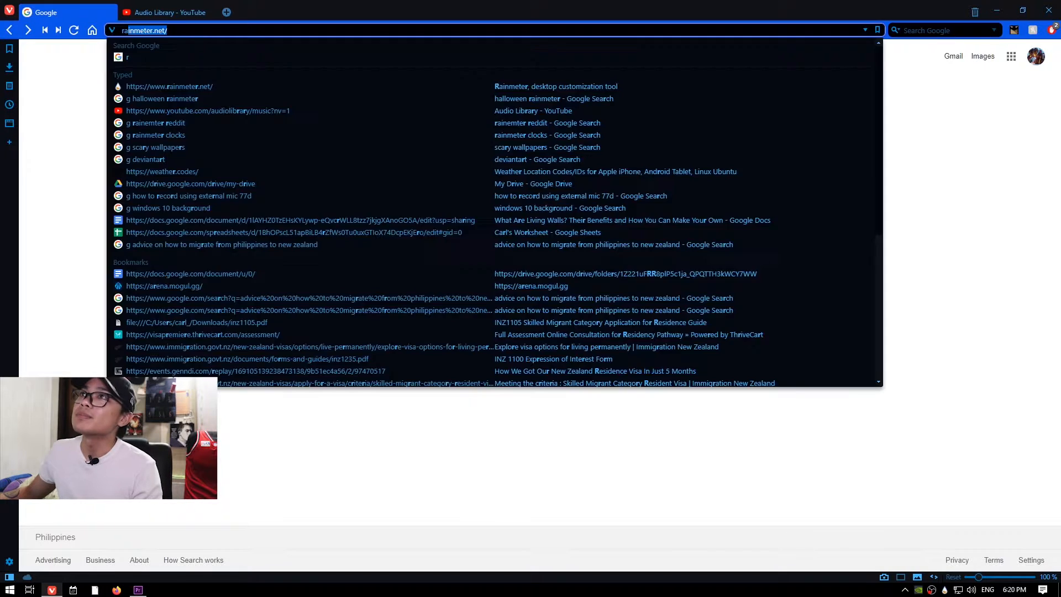
type("iunmeter")
key("ctrl+a")
type("rainmeter")
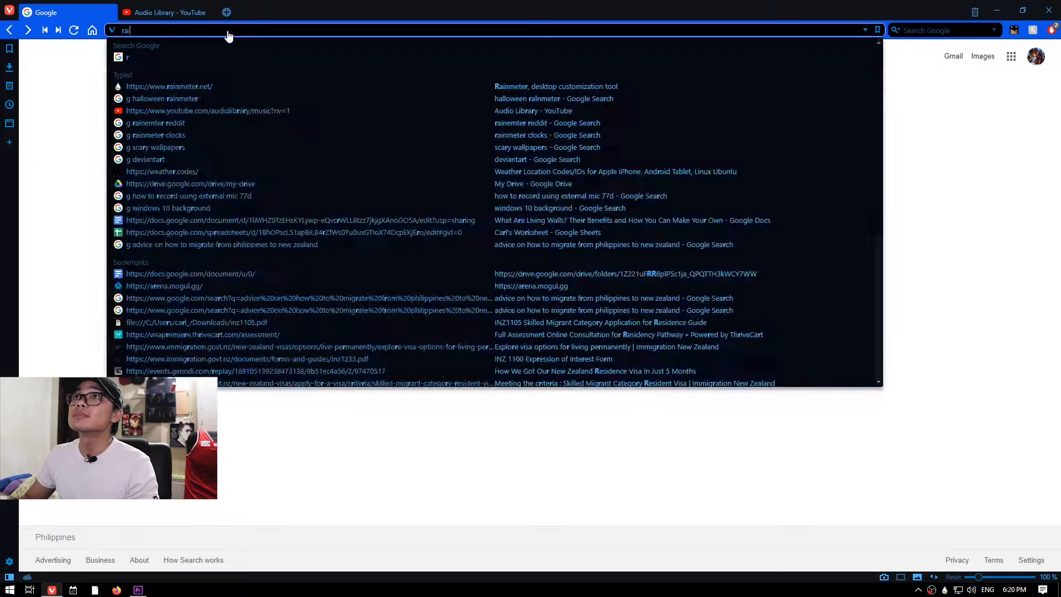
key("Return")
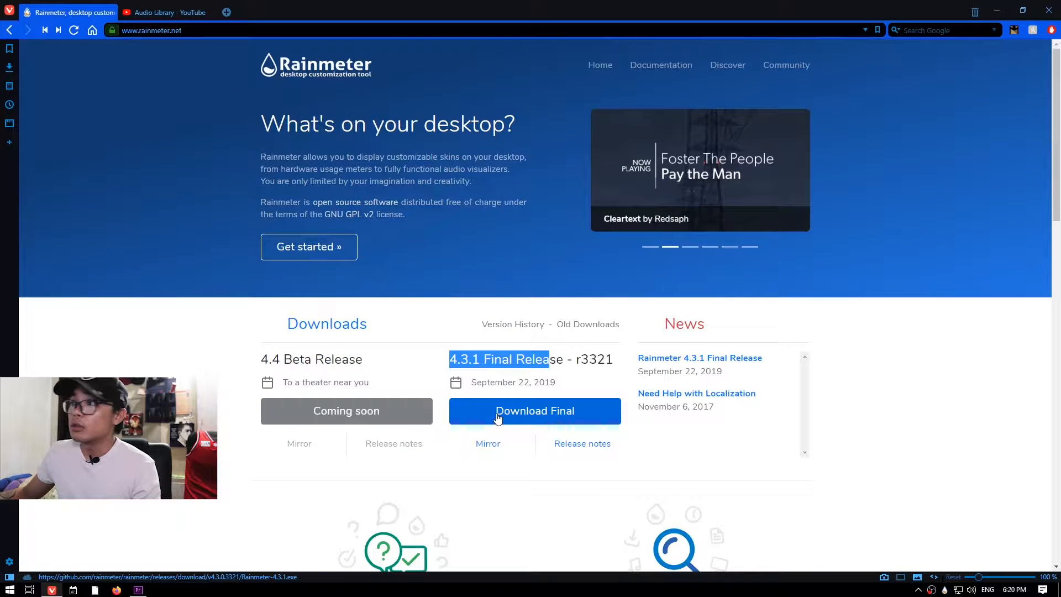
Download the Rainmeter 4.3.1 Final Release installer and open it directly.
left_click(505, 361)
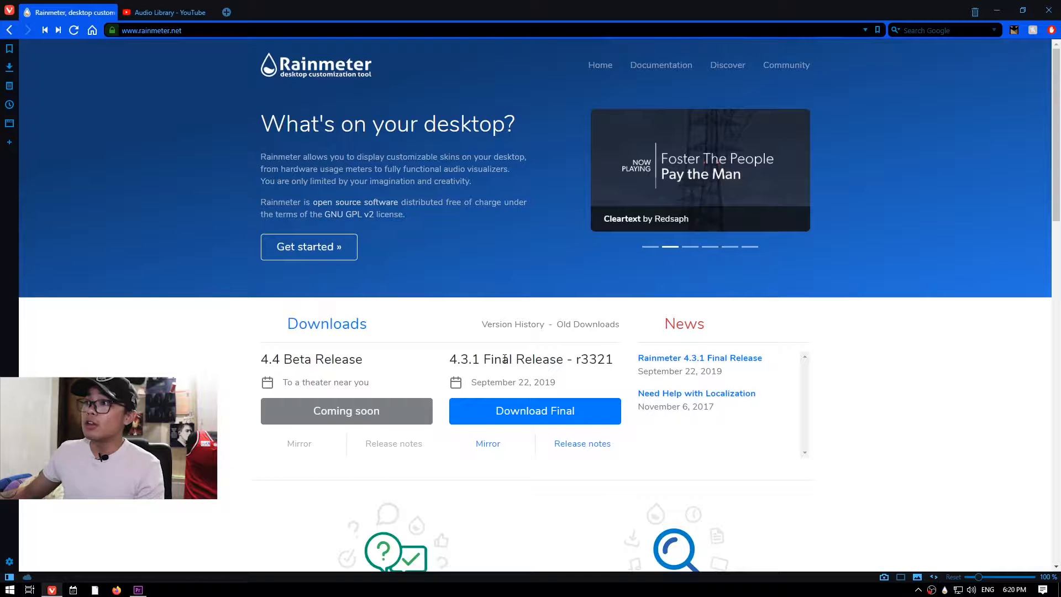
left_click(507, 412)
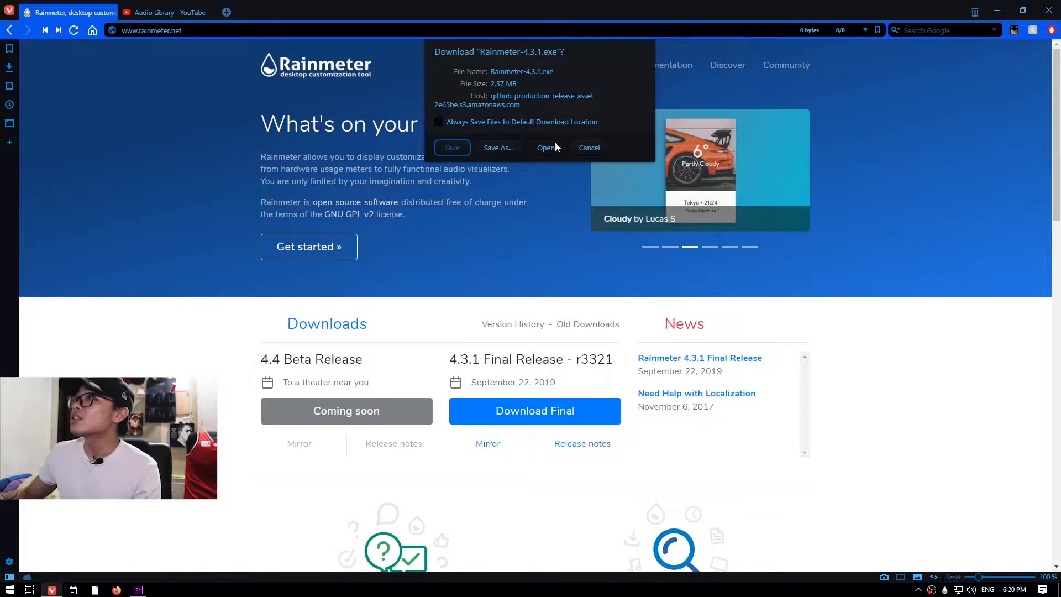
left_click(545, 147)
Run the standard Rainmeter installation with launching on startup enabled.
left_click(189, 149)
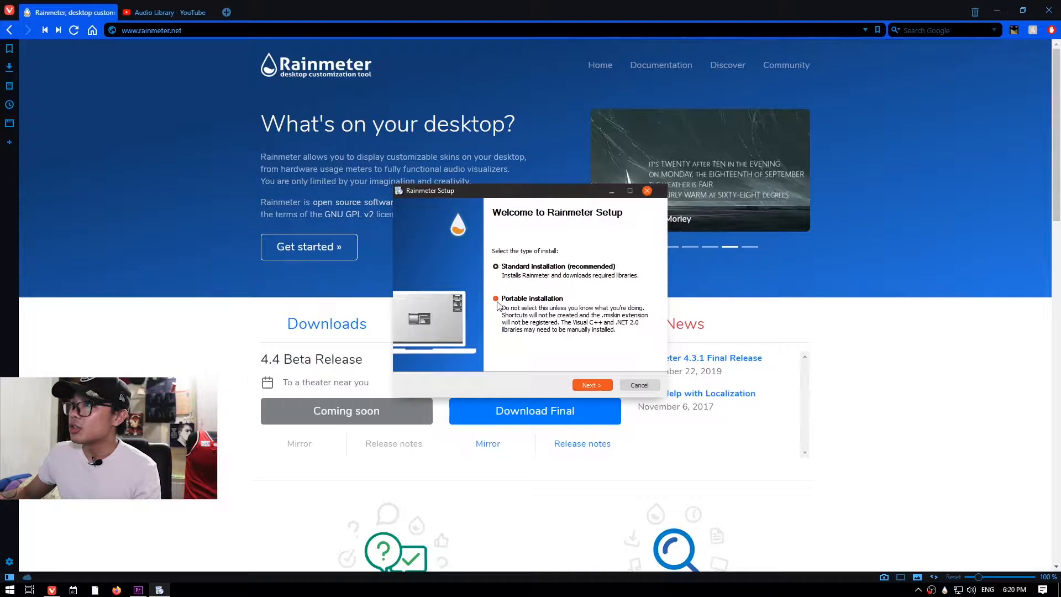
left_click(585, 380)
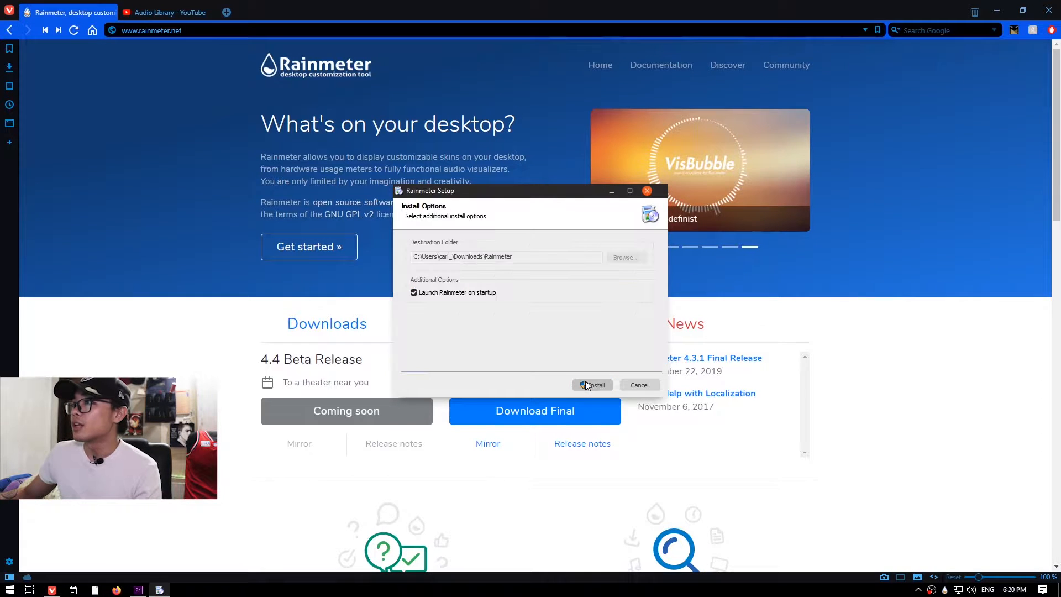
left_click_drag(416, 257, 481, 254)
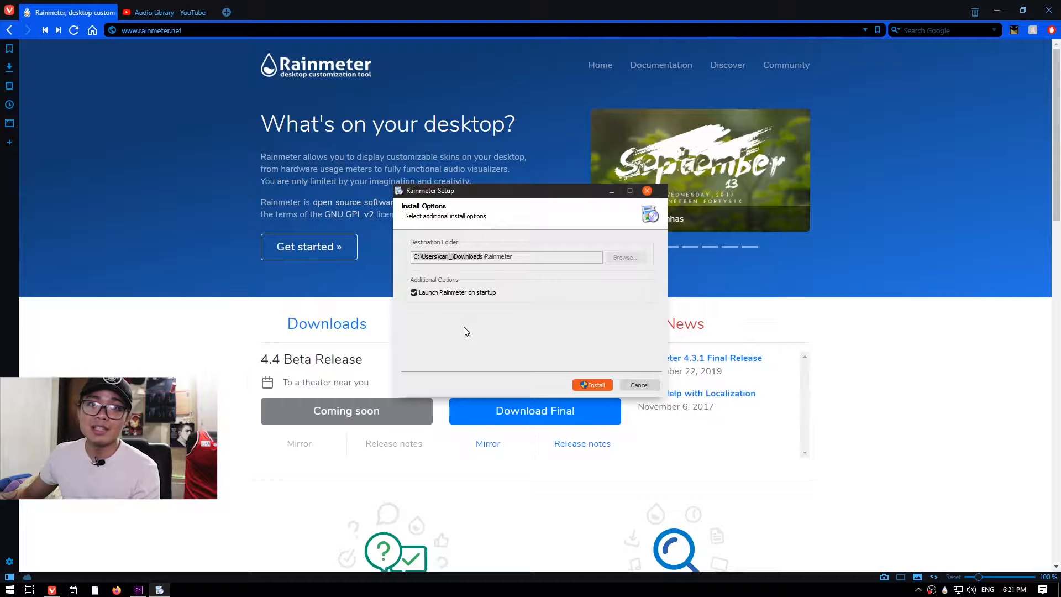
left_click(587, 384)
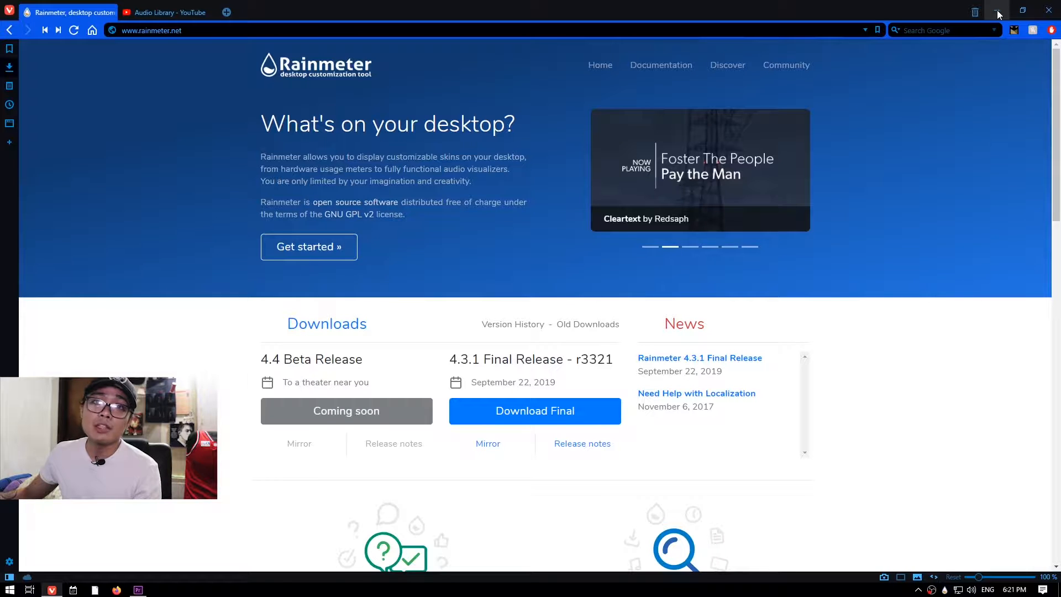
Minimize the browser and unload the illustro Welcome skin from the desktop.
left_click(998, 11)
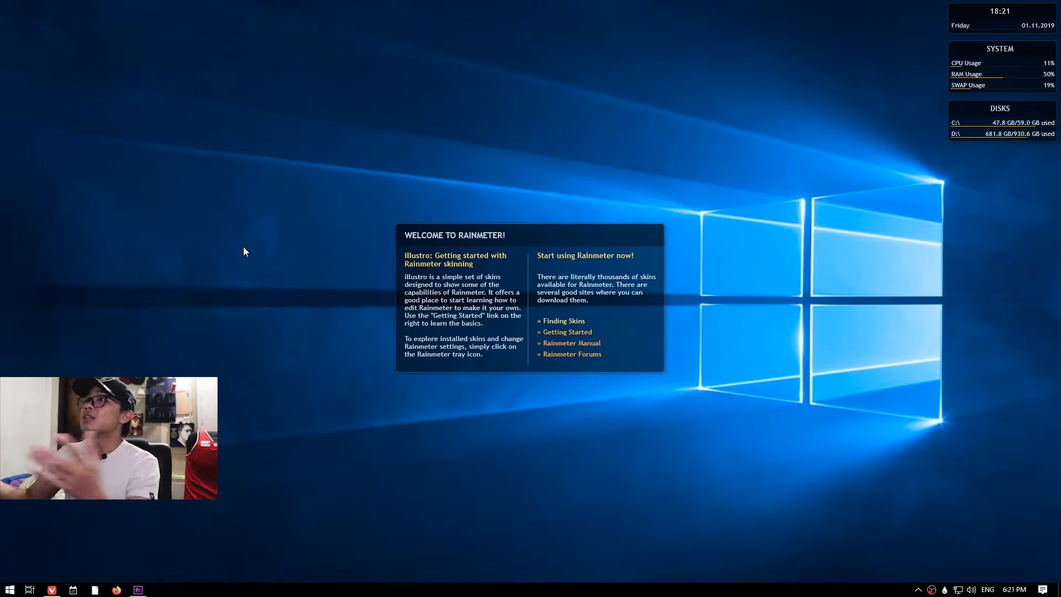
left_click_drag(48, 36, 801, 395)
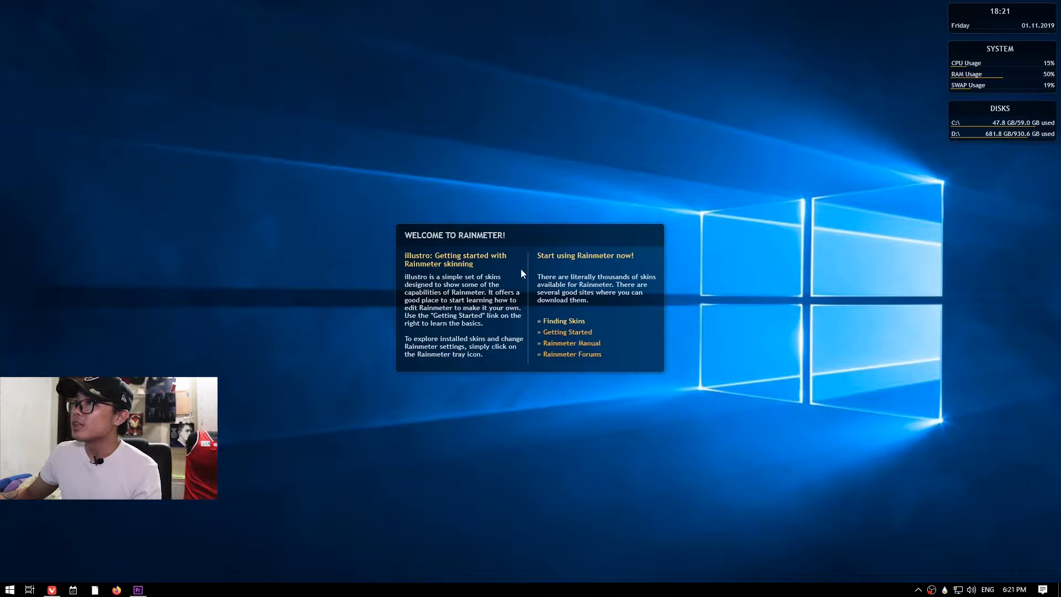
right_click(524, 244)
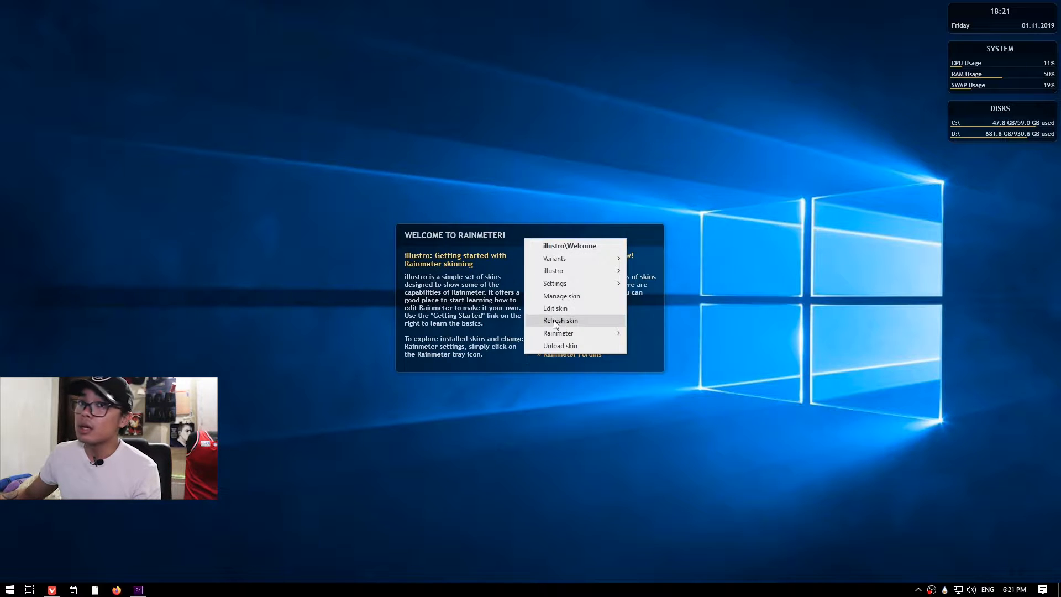
left_click(564, 347)
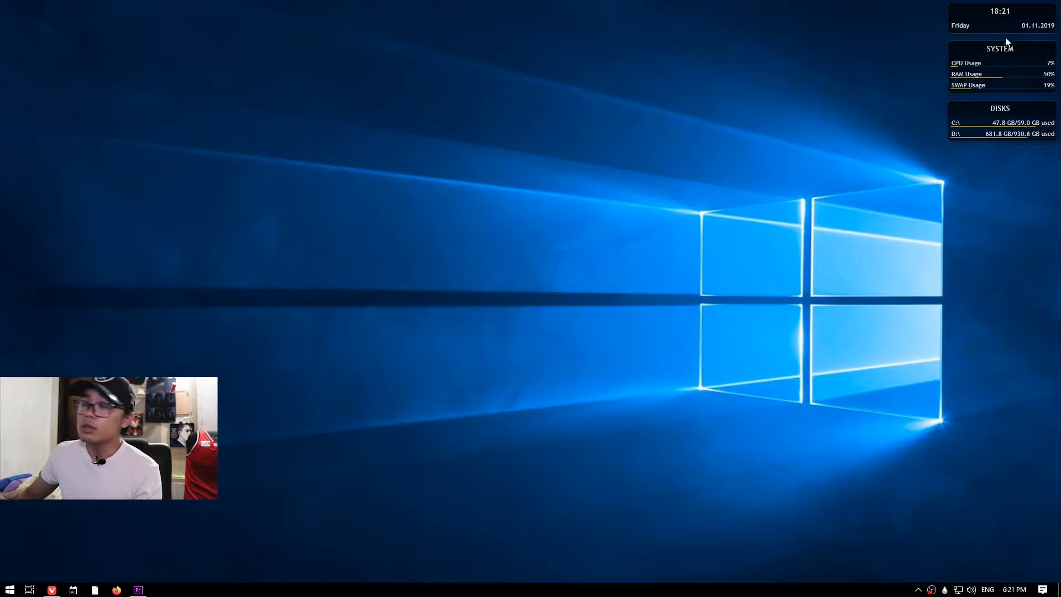
Unload the illustro Clock, System and Disk skins from the desktop.
right_click(997, 19)
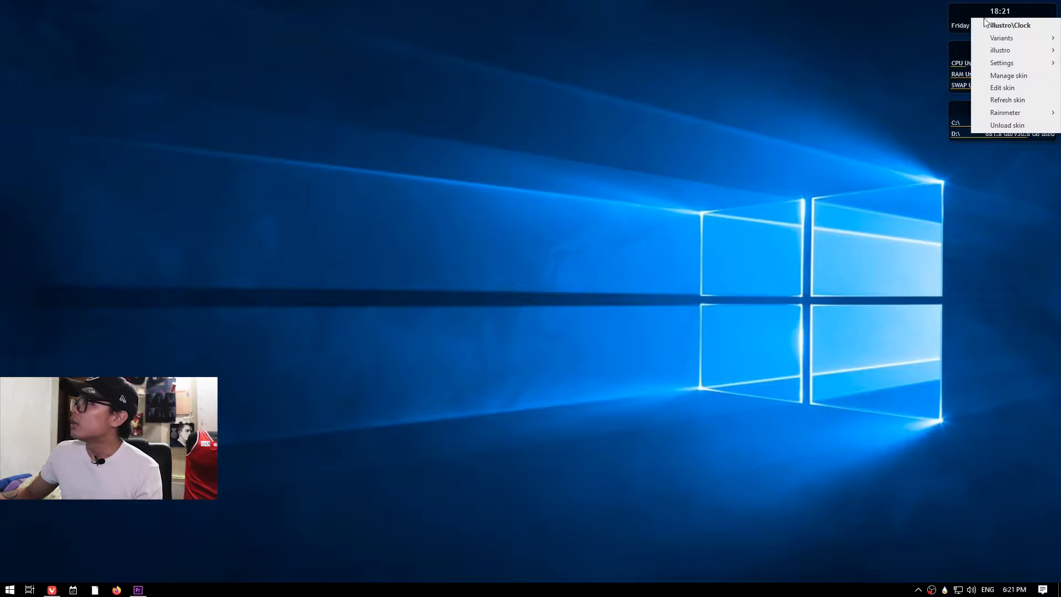
left_click(981, 131)
right_click(983, 76)
left_click(991, 184)
right_click(974, 123)
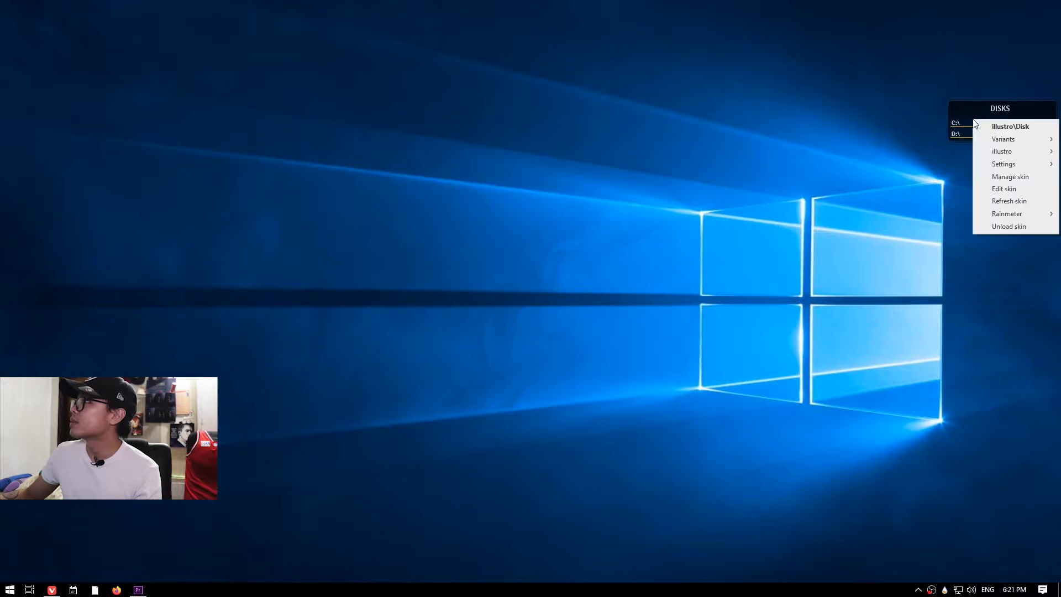
left_click(990, 226)
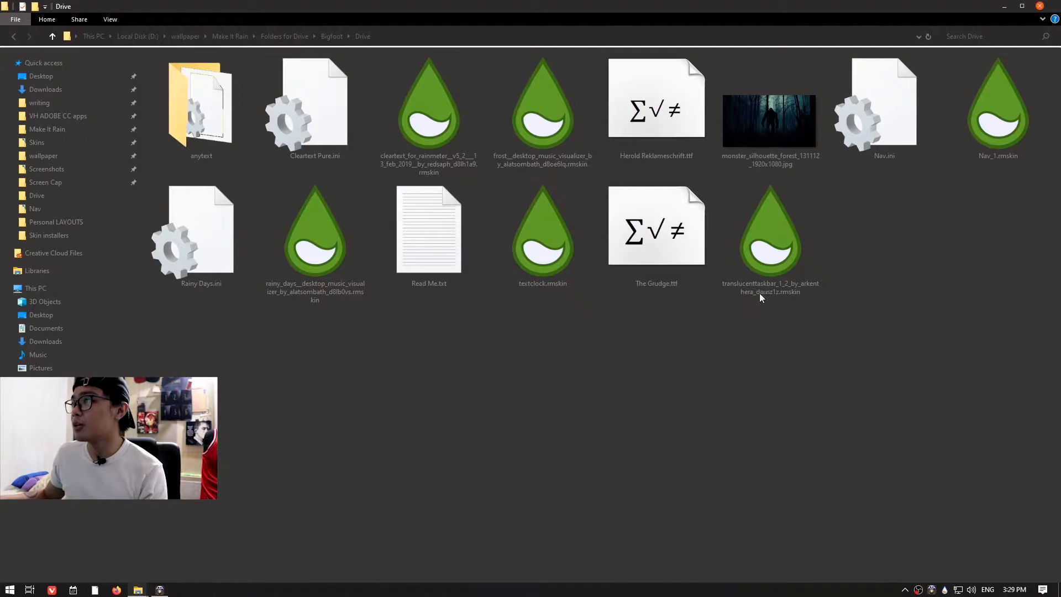
Install the translucenttaskbar rmskin package from the Drive folder.
double_click(761, 266)
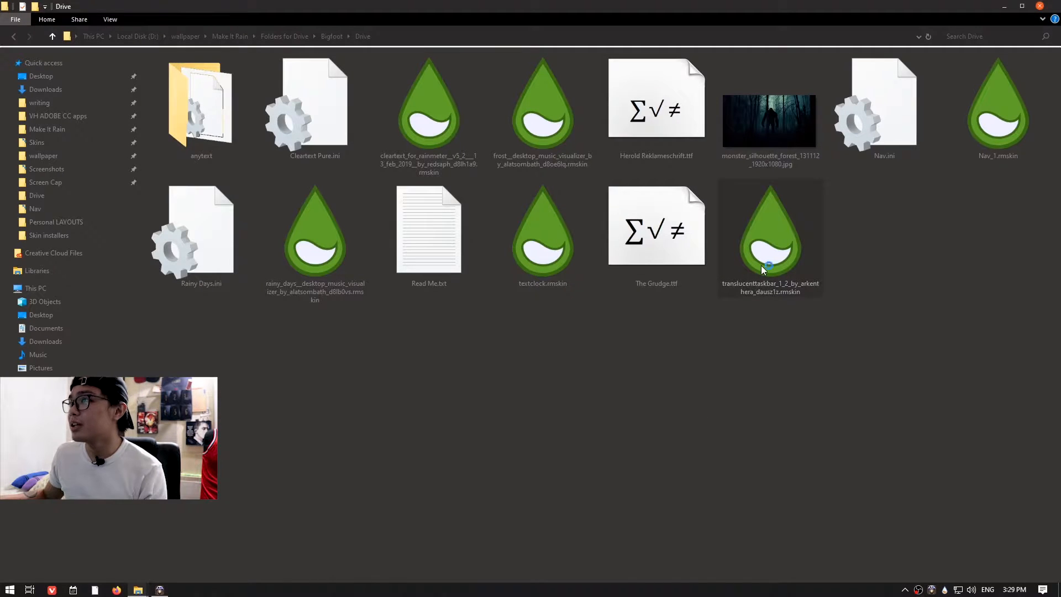
left_click(567, 382)
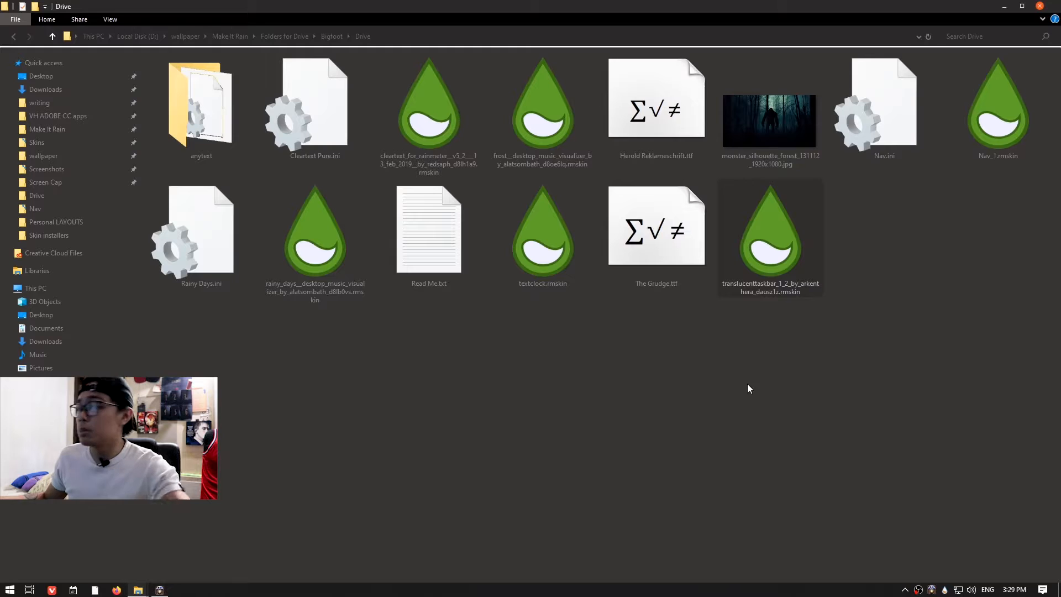
Load the TranslucentTaskbar Sample.ini skin through the Rainmeter tray menu.
right_click(945, 590)
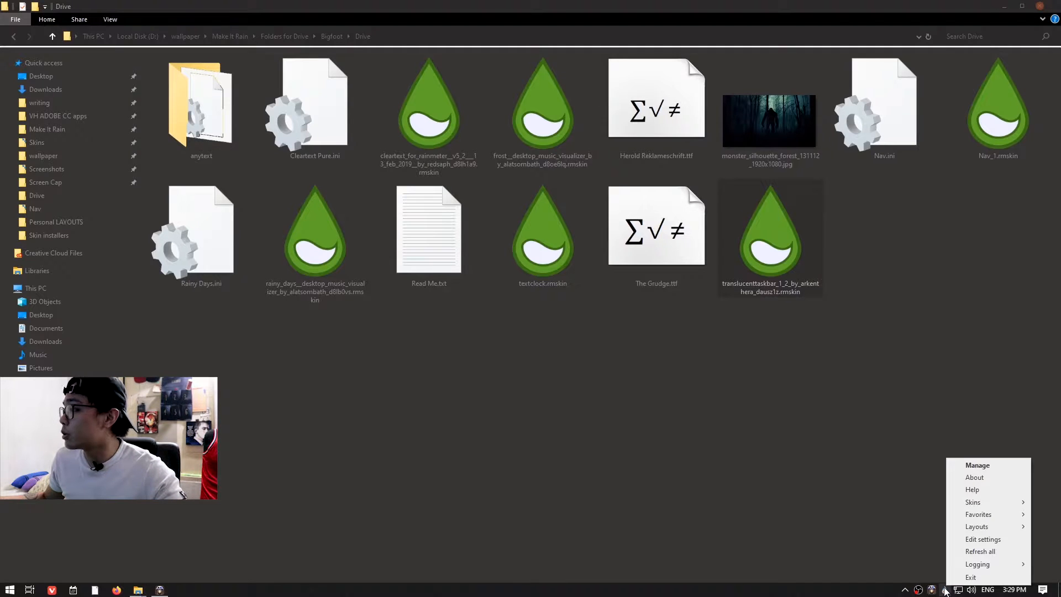
mouse_move(972, 502)
mouse_move(910, 503)
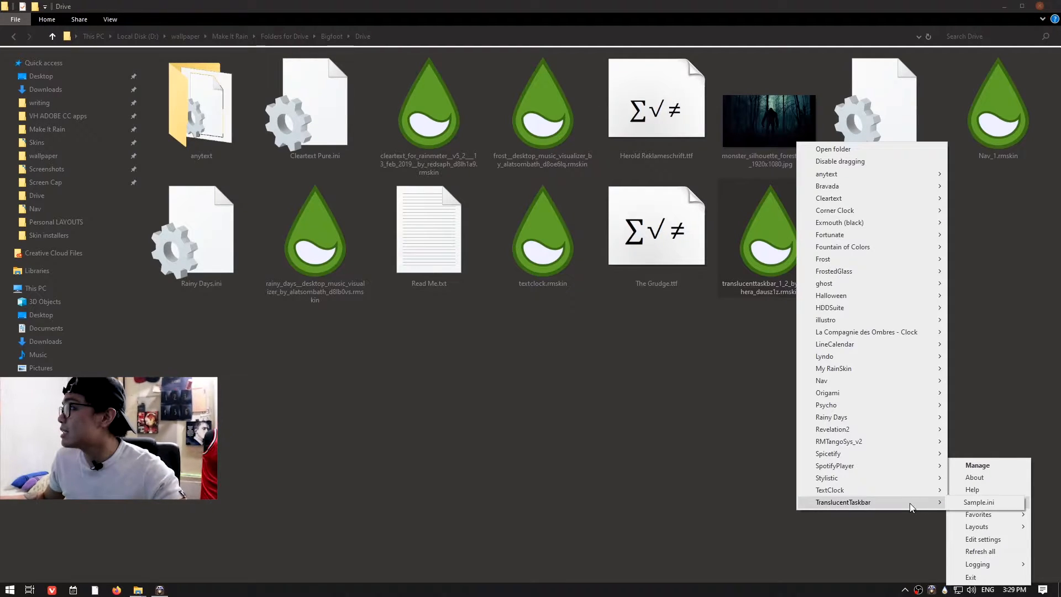
left_click(966, 503)
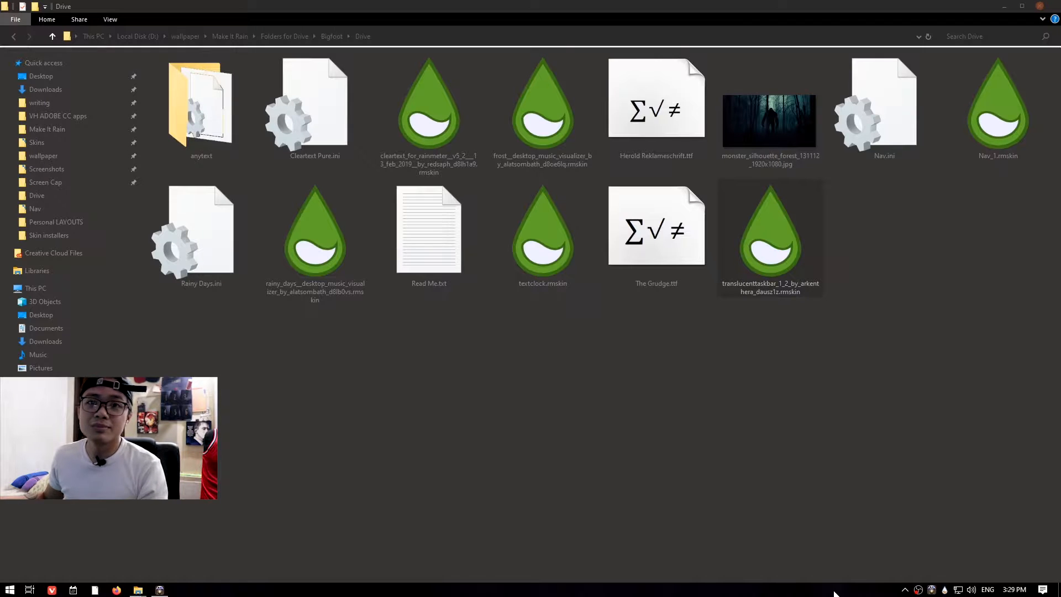
Set monster_silhouette_forest_131112_1920x1080.jpg as the desktop background and minimize the folder window.
left_click(767, 115)
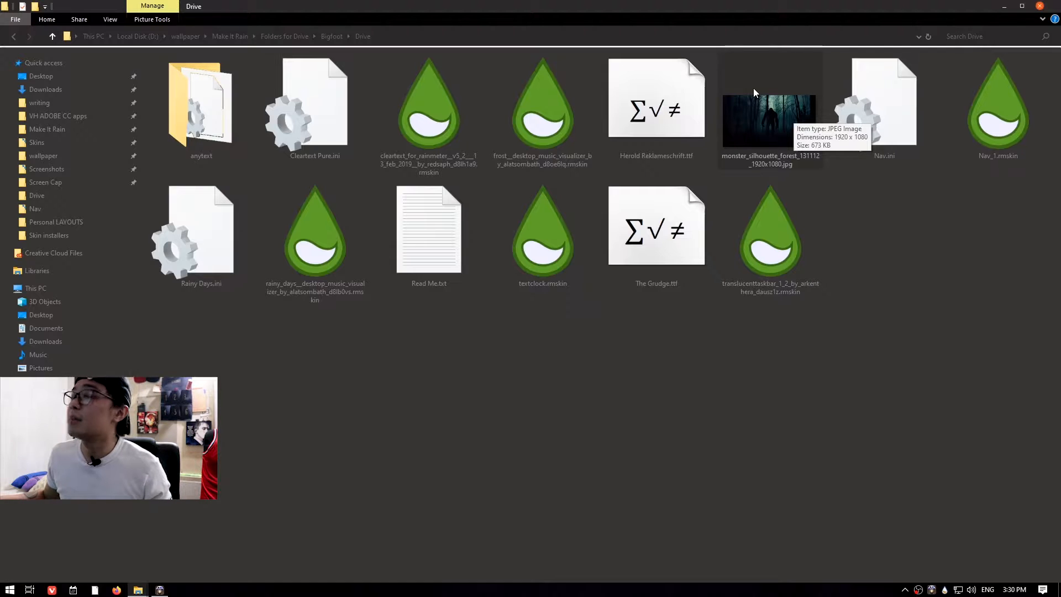
right_click(750, 121)
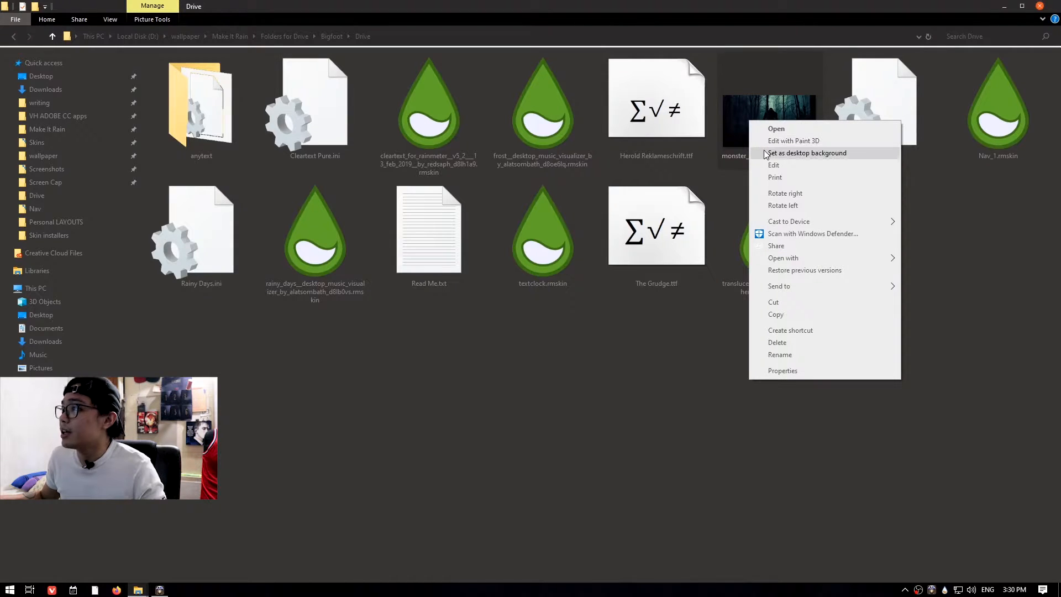
left_click(796, 153)
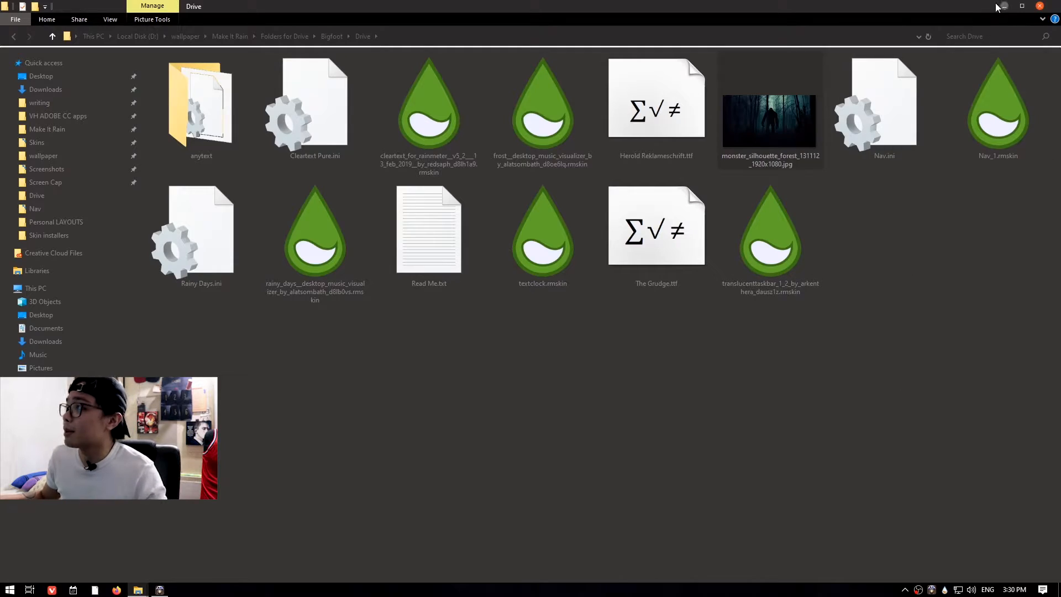
left_click(1001, 6)
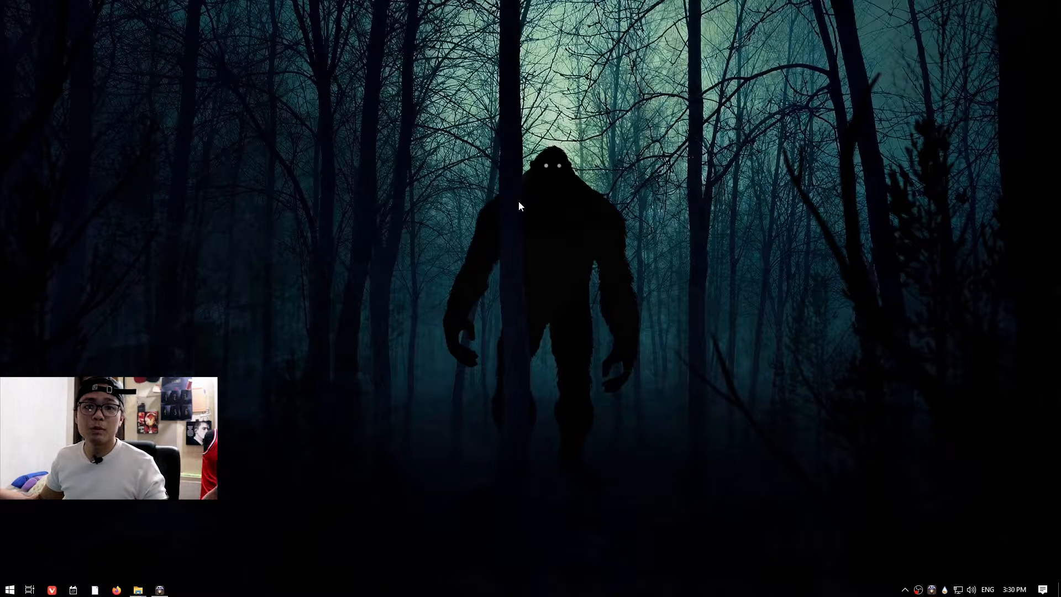
Reopen the Drive folder and install the textclock.rmskin package.
left_click(138, 590)
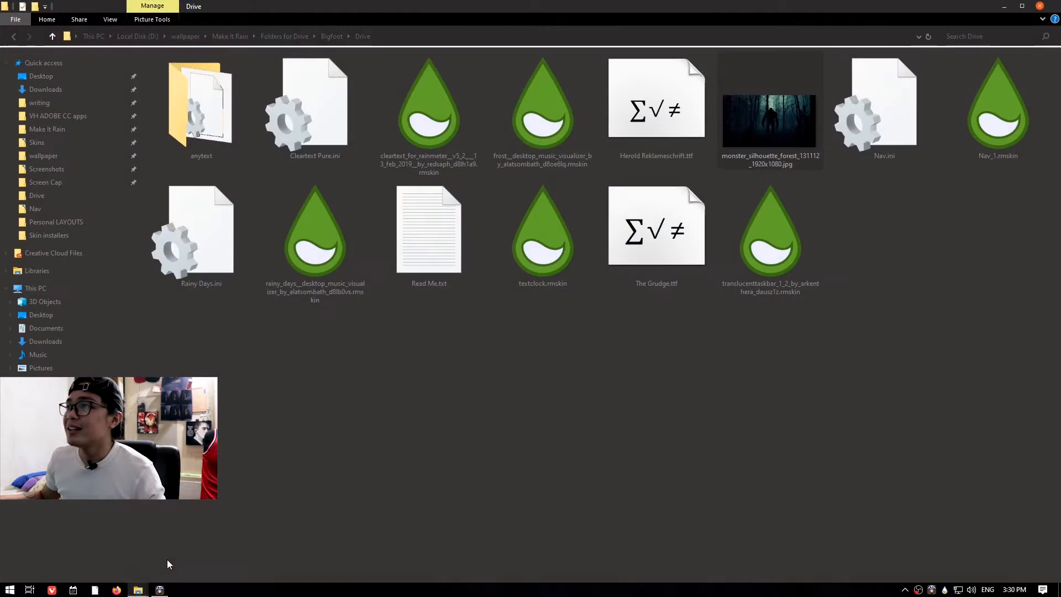
mouse_move(138, 590)
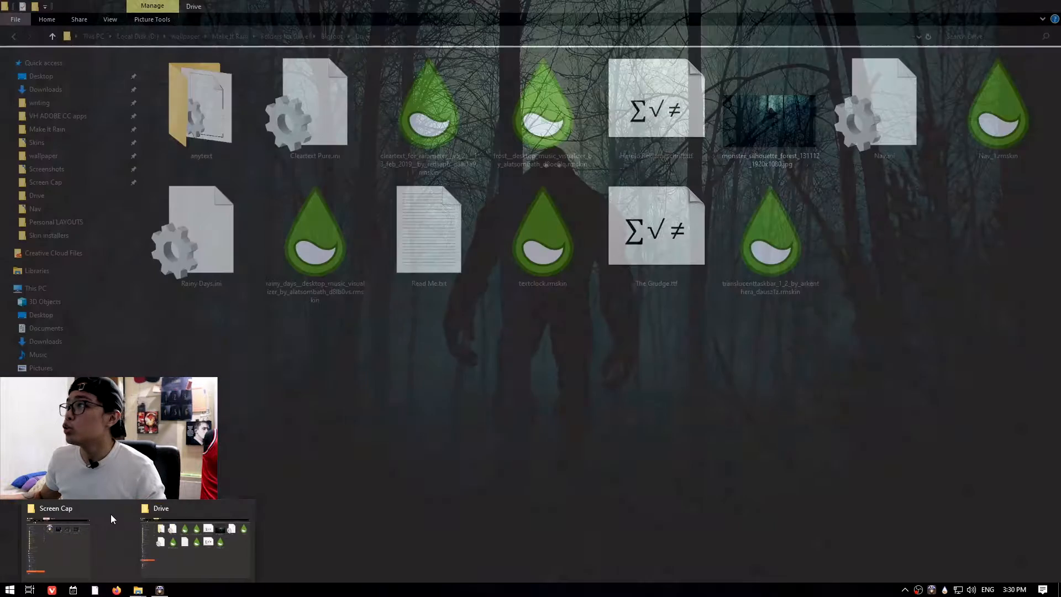
left_click(150, 558)
double_click(547, 255)
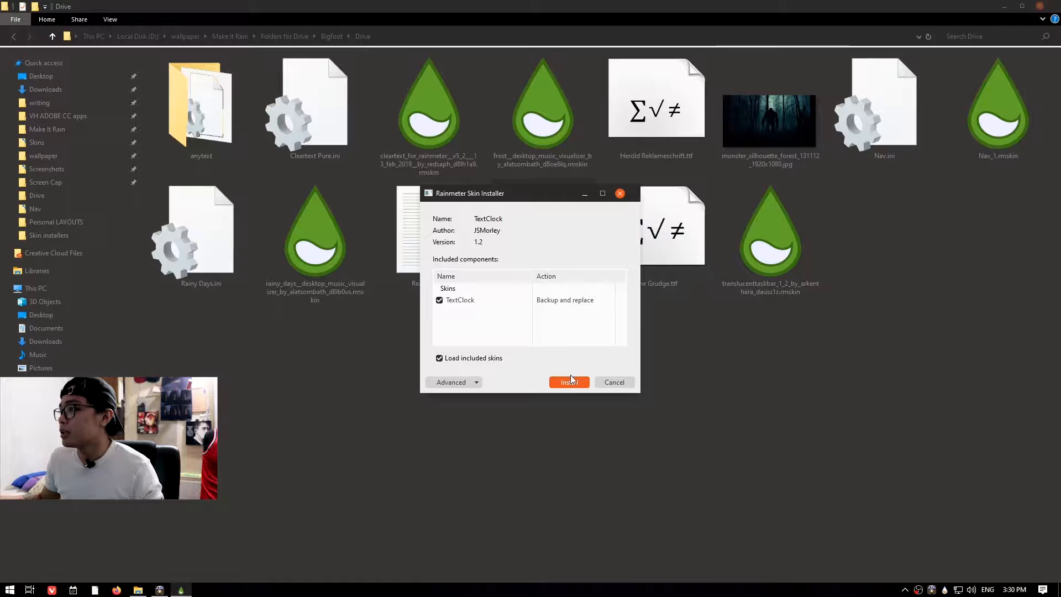
left_click(570, 382)
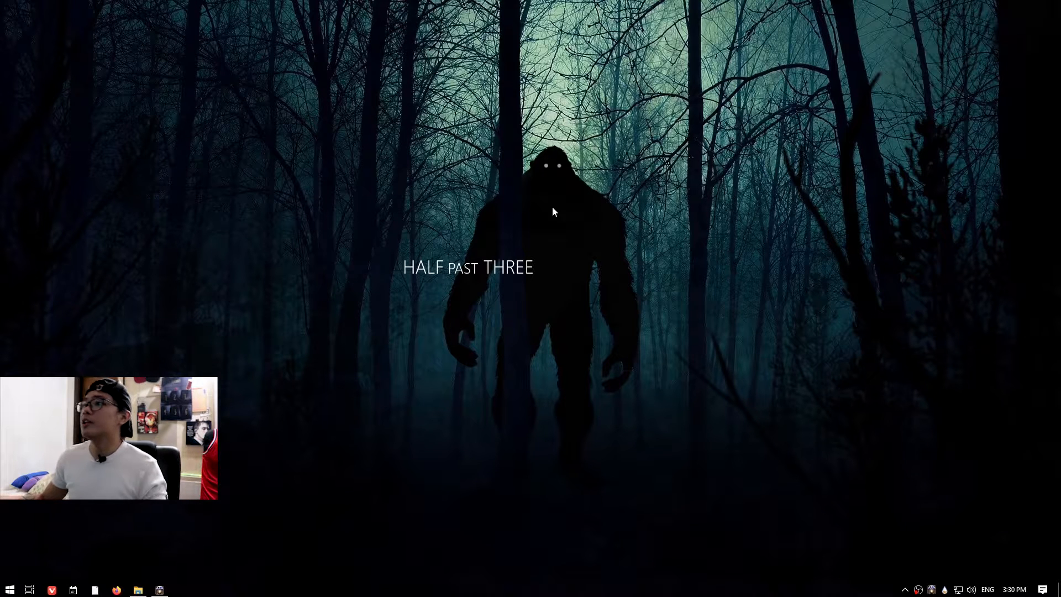
Move the text clock to the middle of the desktop and open the skin for editing.
left_click_drag(435, 266, 517, 260)
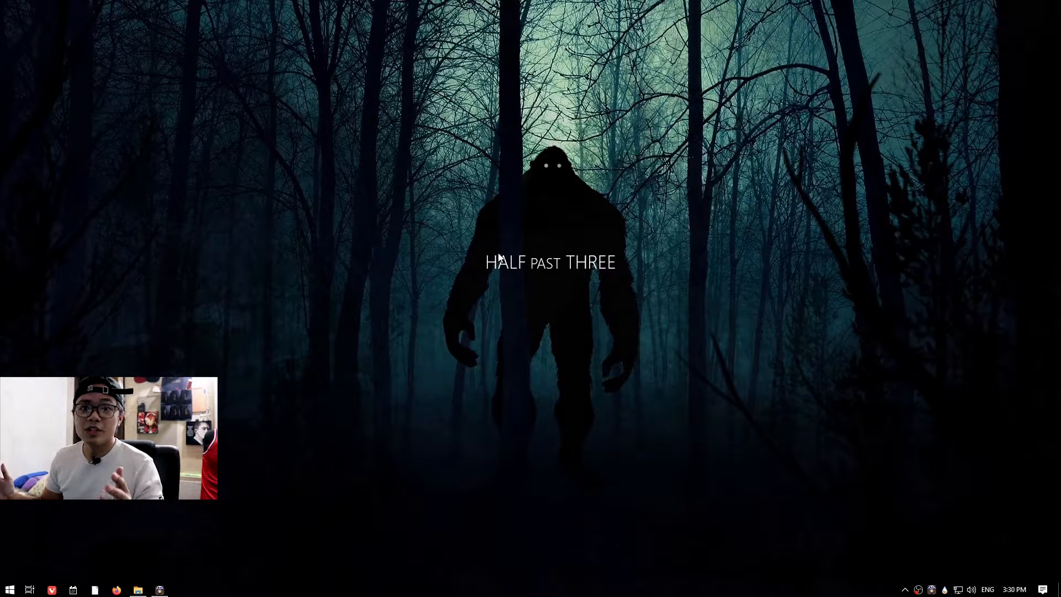
right_click(581, 266)
left_click(609, 334)
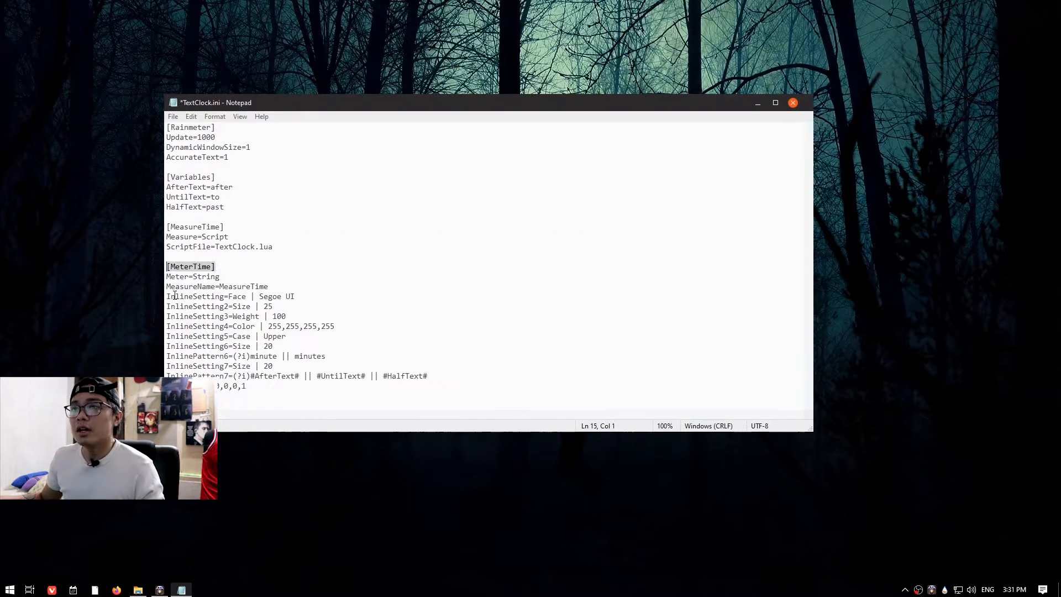
Replace the Segoe UI font face in the MeterTime section with The Grudge.
left_click_drag(167, 296, 222, 299)
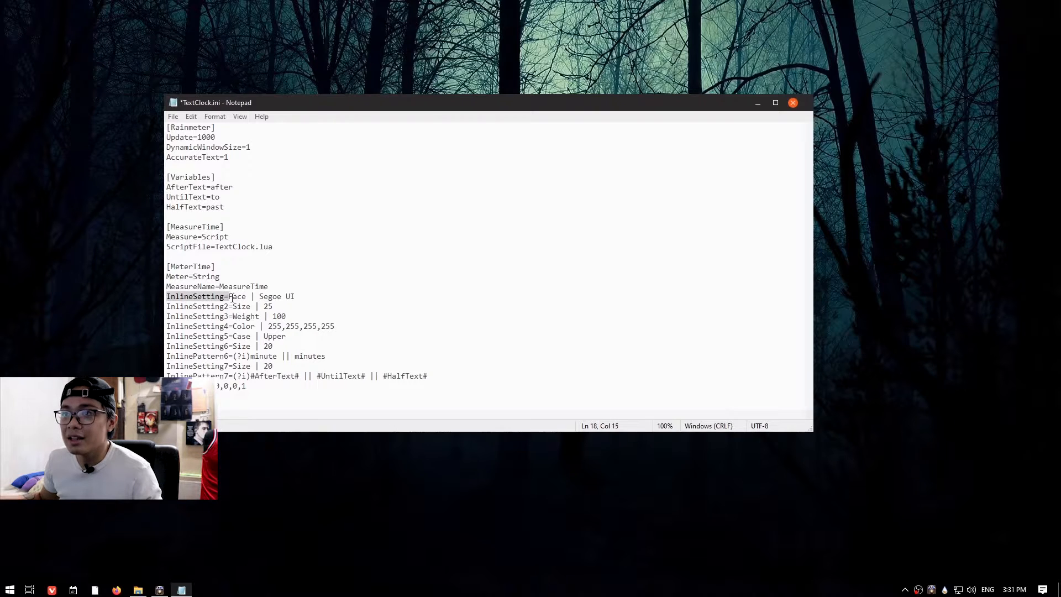
left_click(272, 298)
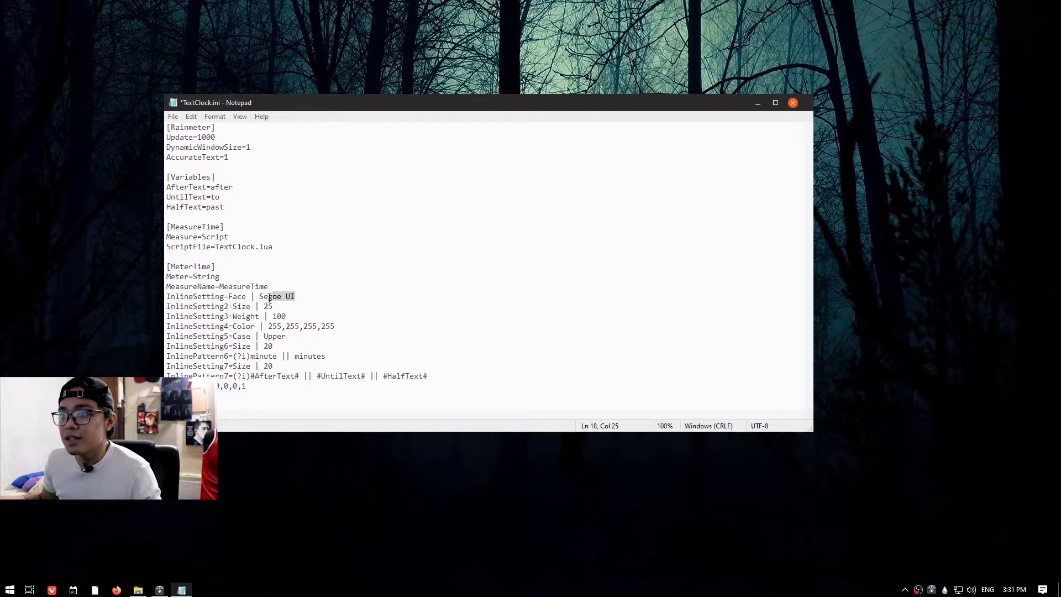
left_click(298, 296)
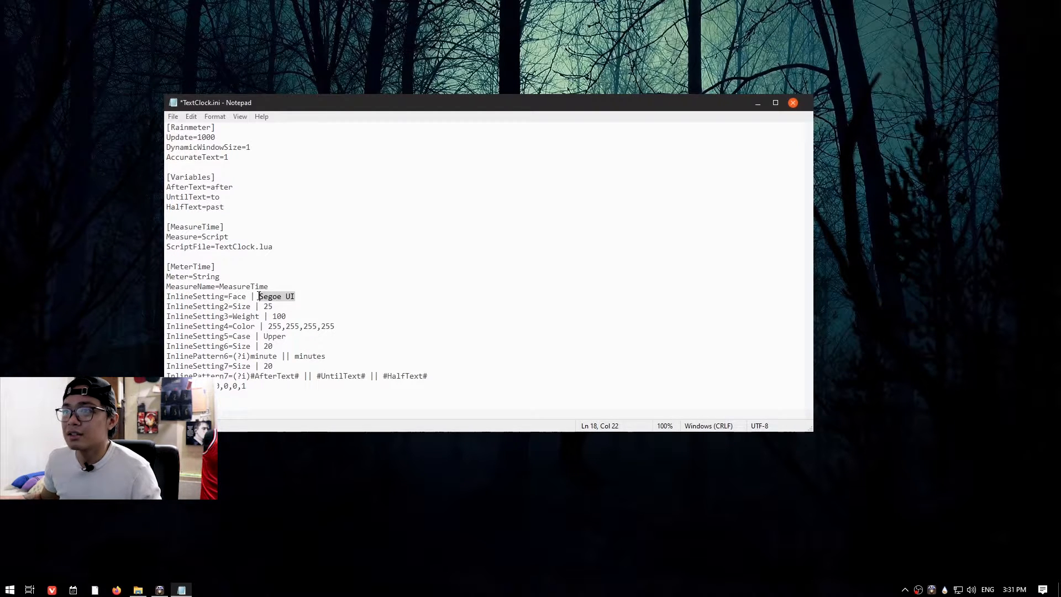
left_click_drag(304, 295, 270, 294)
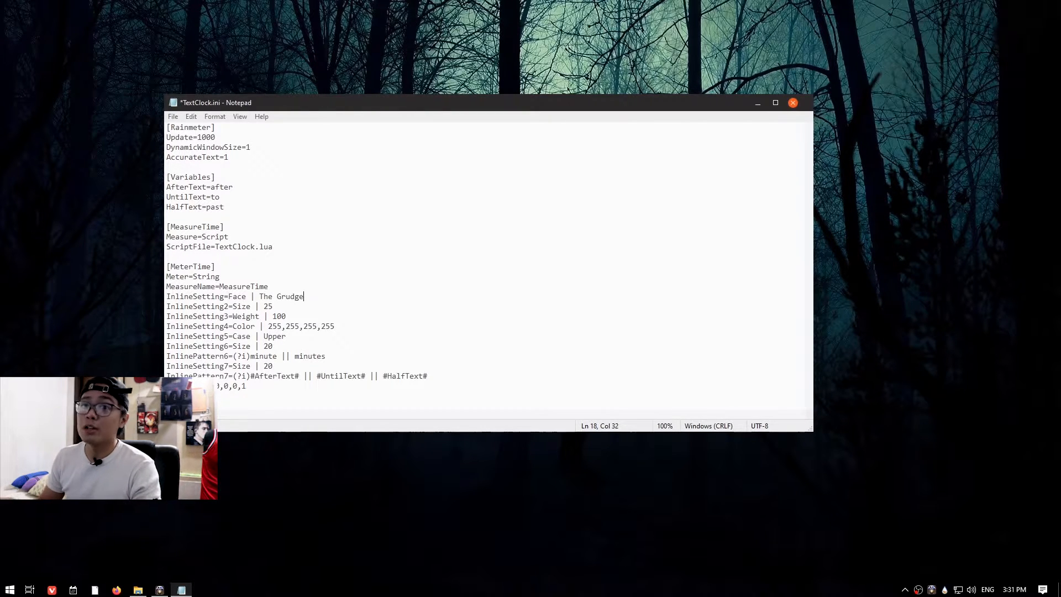
Save the edited TextClock.ini file and close the editor.
left_click(176, 119)
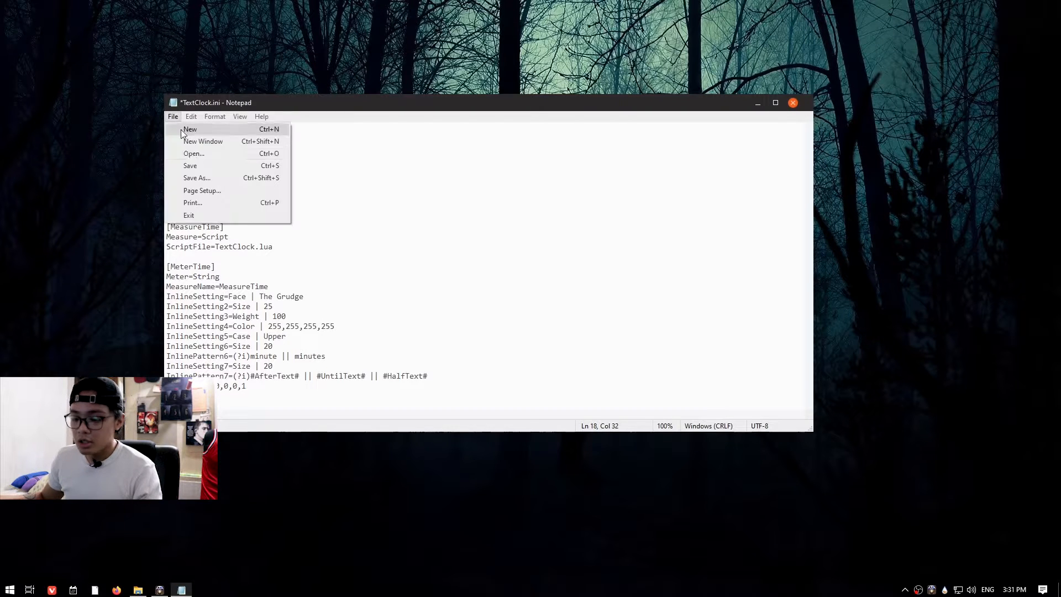
left_click(189, 162)
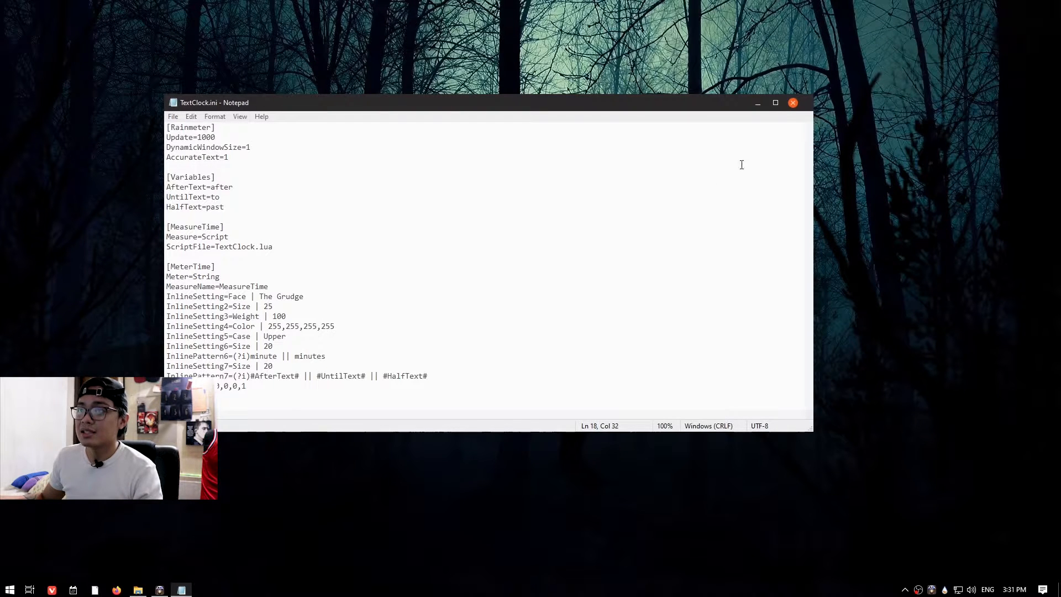
left_click(792, 104)
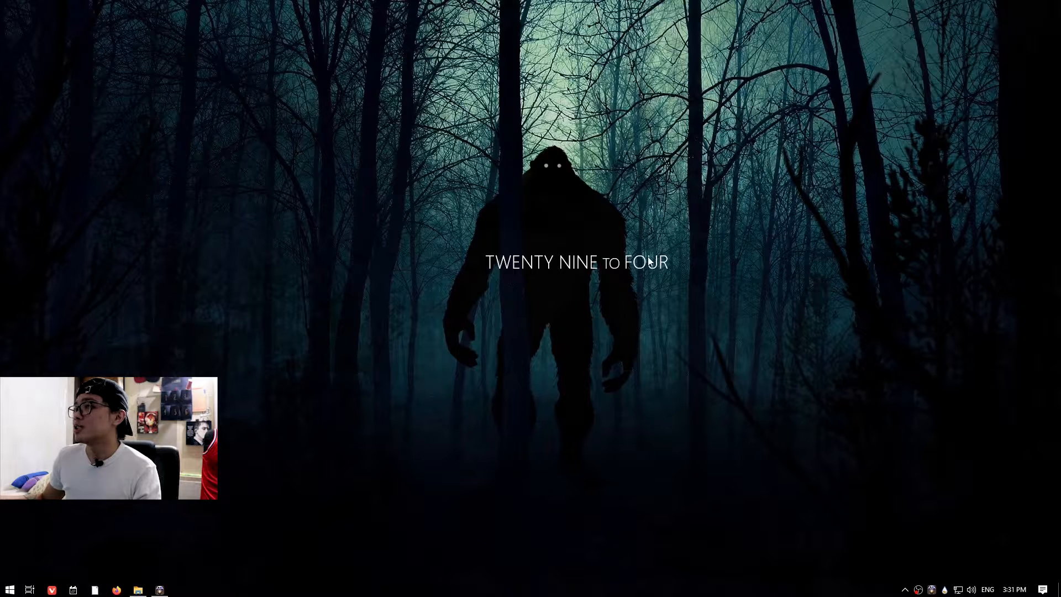
Preview The Grudge.ttf font file, minimize the folder, and refresh the text clock skin to apply the font.
left_click(138, 592)
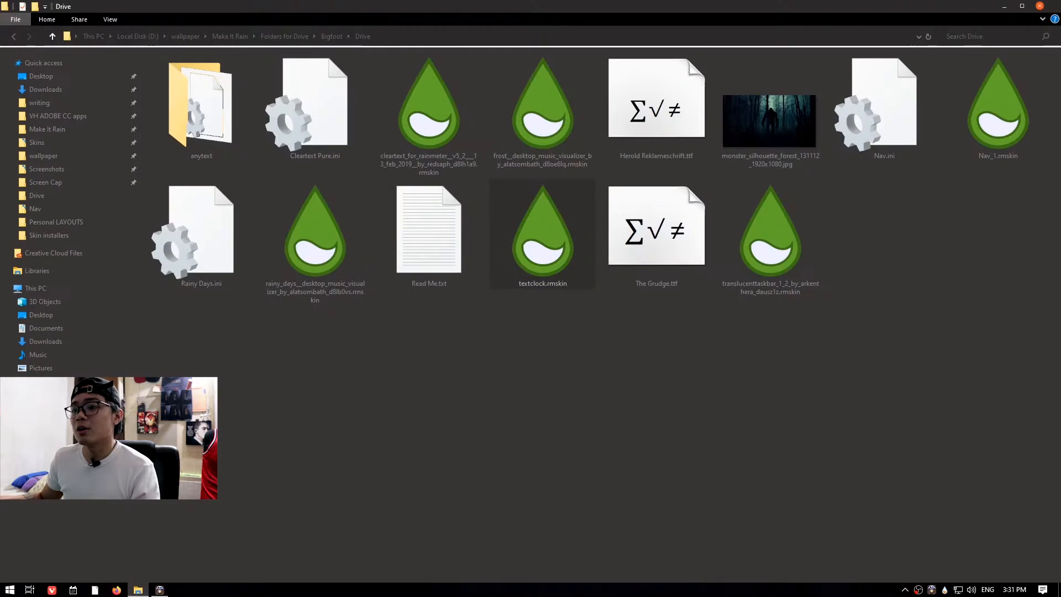
right_click(649, 240)
left_click(664, 248)
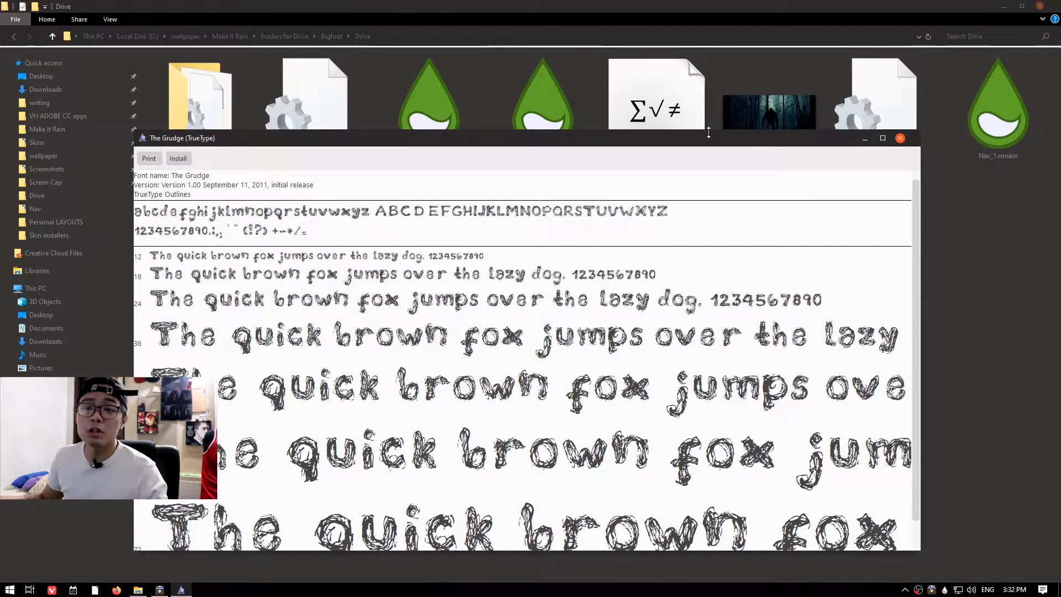
left_click(900, 139)
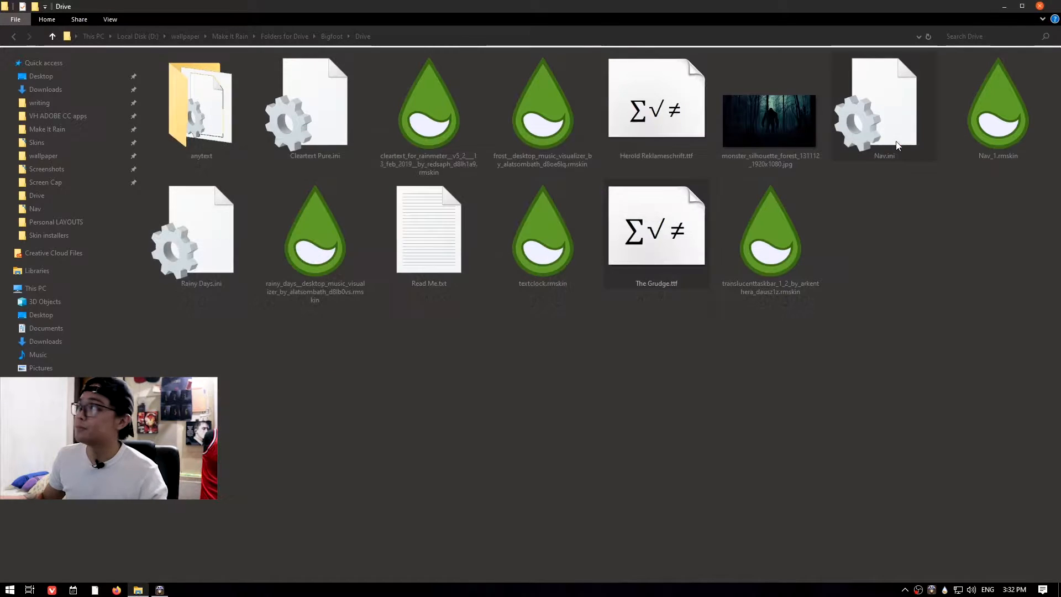
left_click(1003, 7)
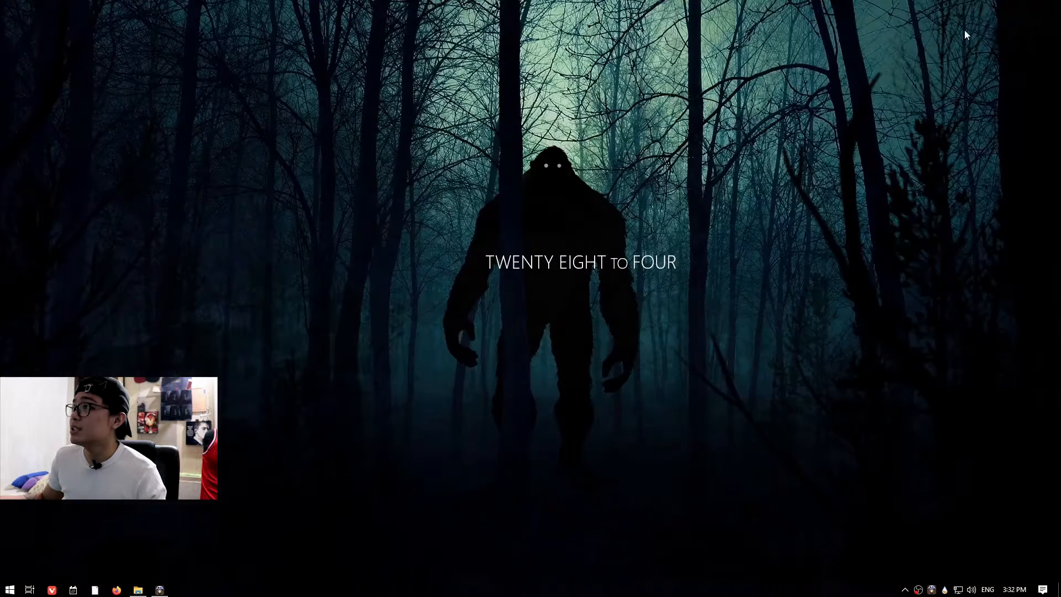
right_click(541, 264)
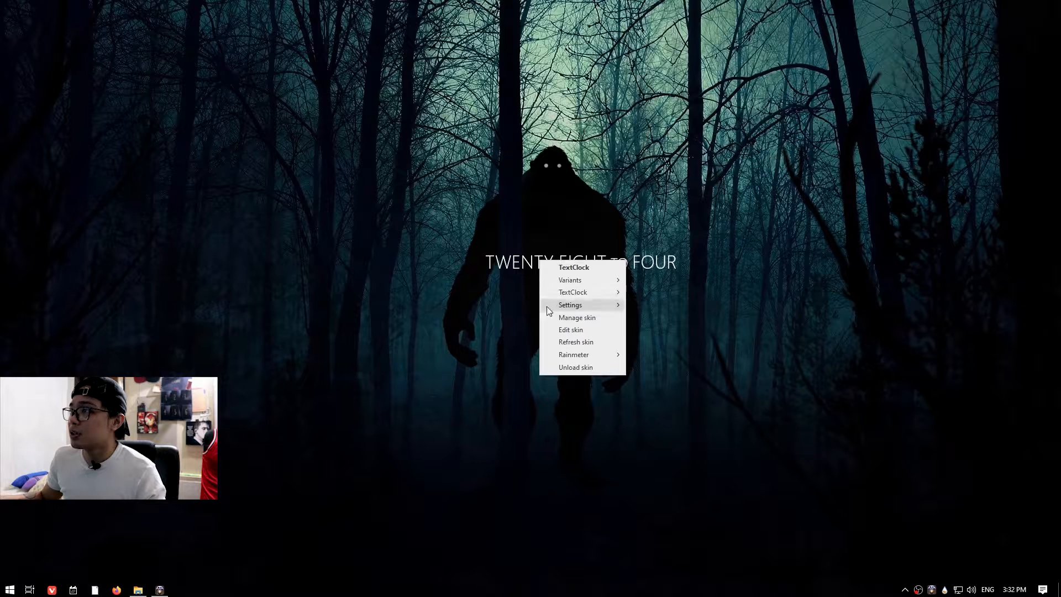
left_click(560, 342)
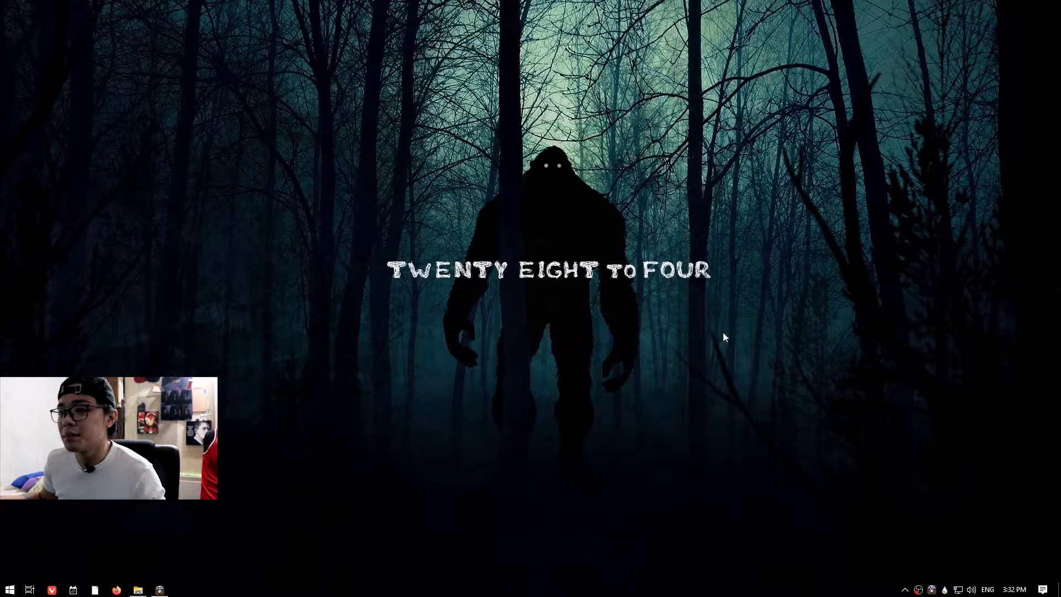
Install the Nav_1.rmskin package from the Drive folder and minimize the folder window.
left_click(138, 590)
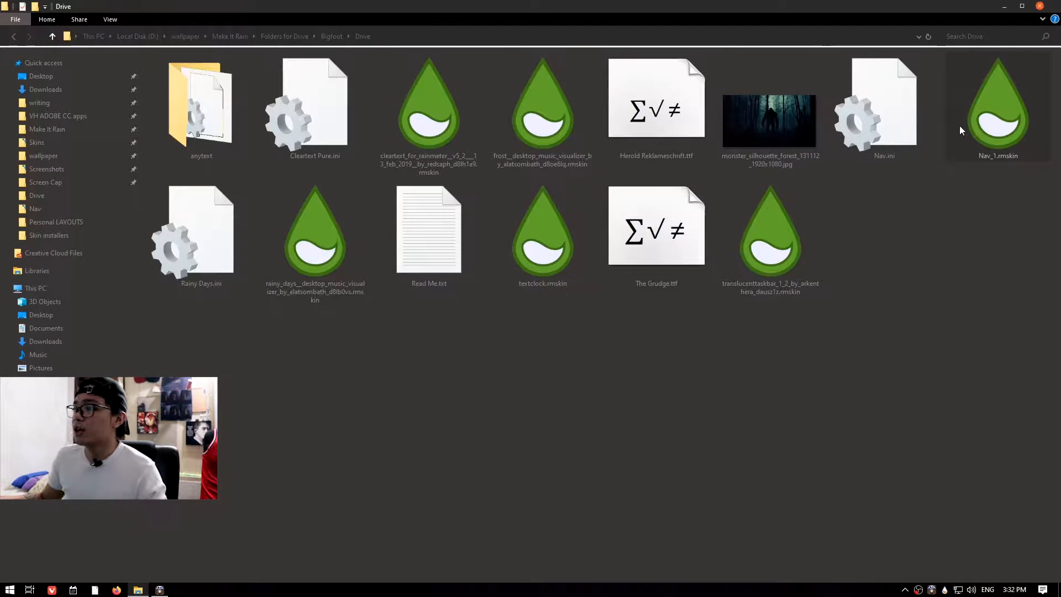
left_click(570, 382)
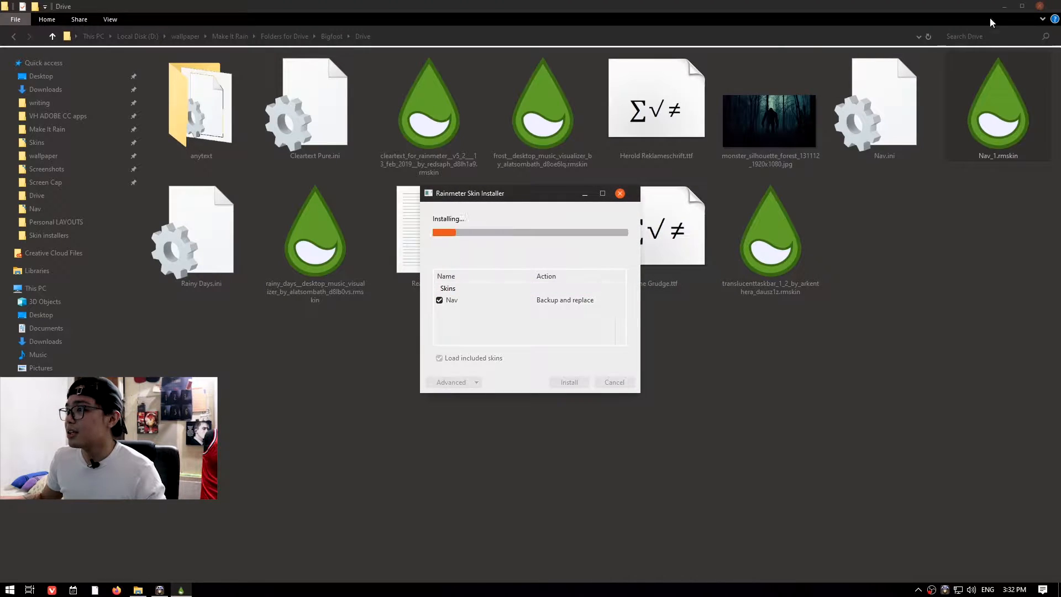
left_click(1011, 6)
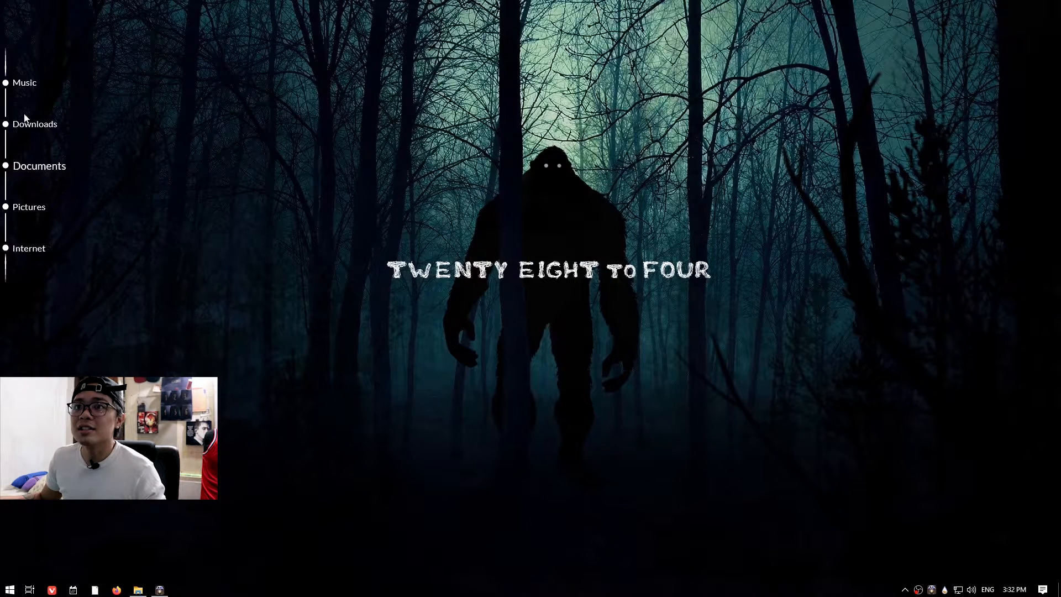
Open Read Me.txt in the Drive folder and read the skins installation path it gives.
right_click(31, 169)
left_click(174, 299)
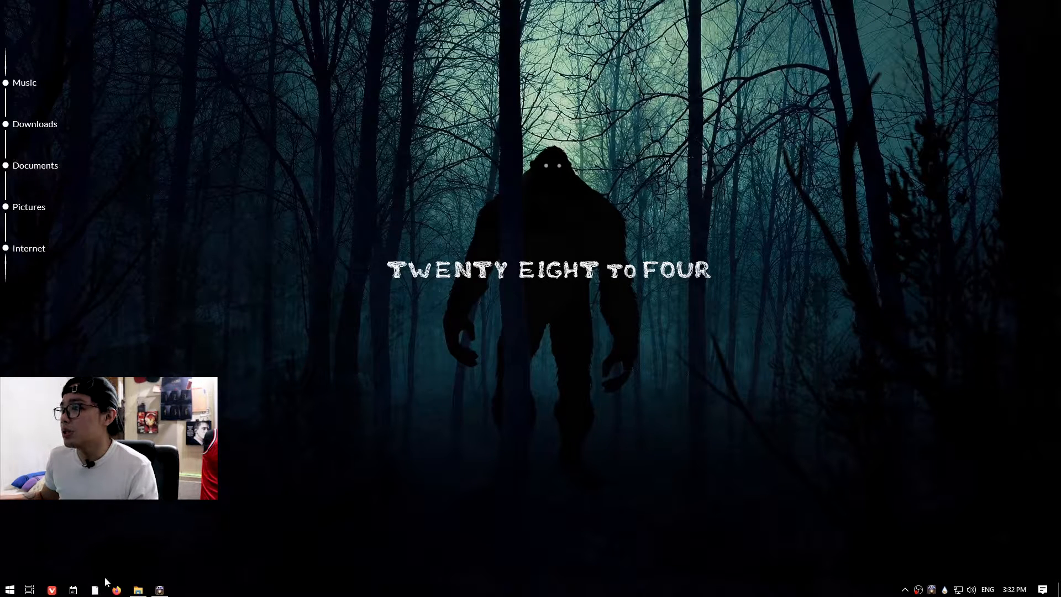
left_click(137, 590)
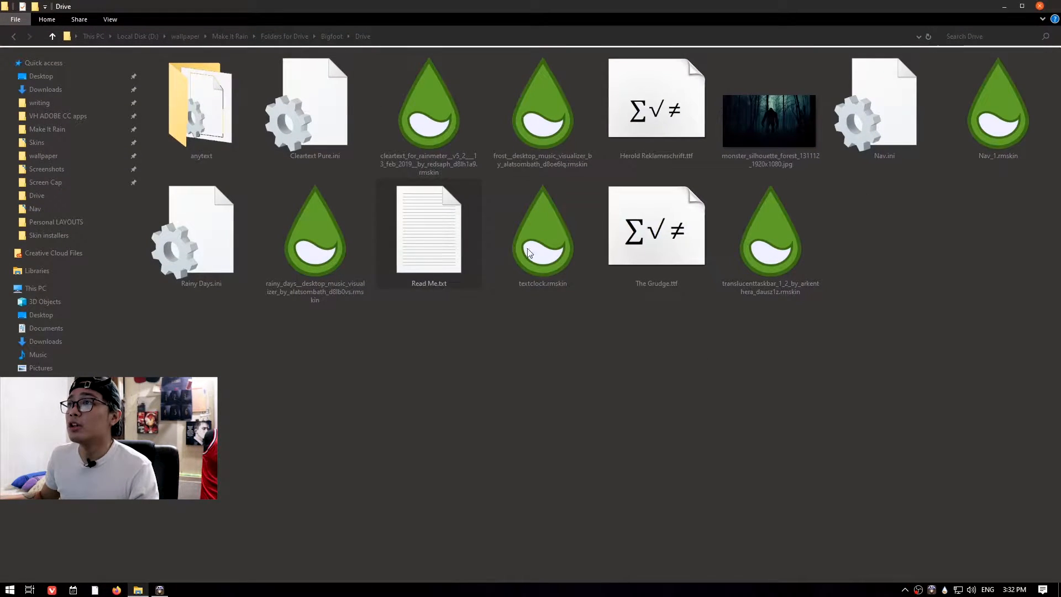
double_click(420, 248)
left_click_drag(382, 148, 170, 152)
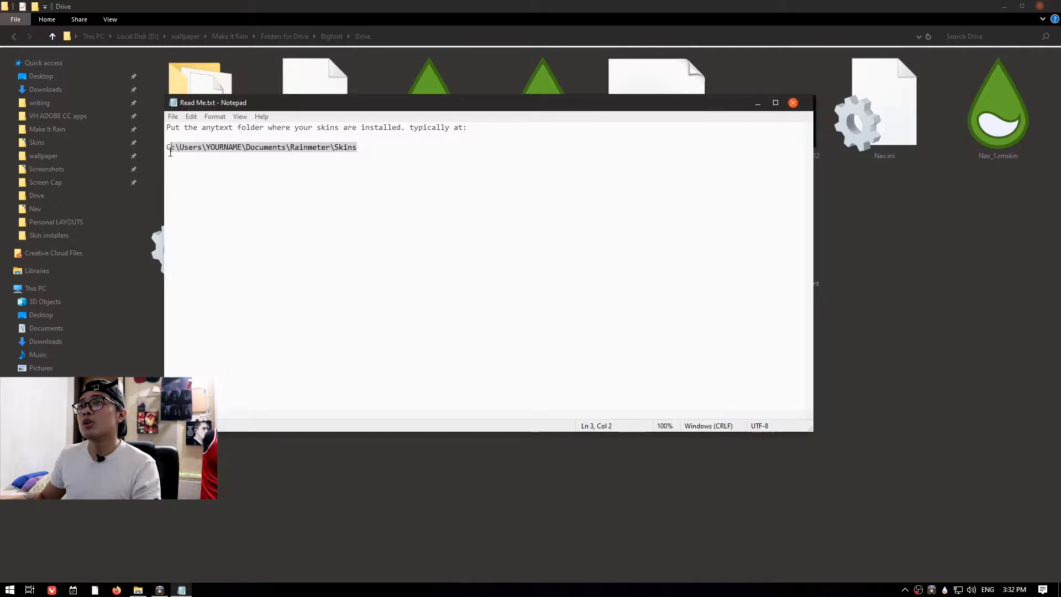
left_click(215, 146)
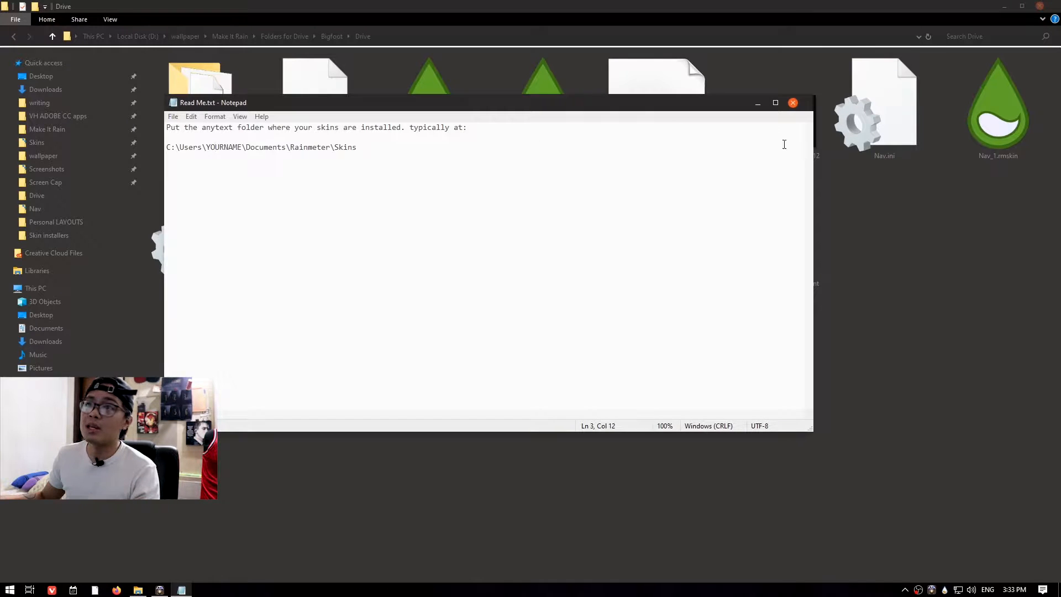
left_click(758, 105)
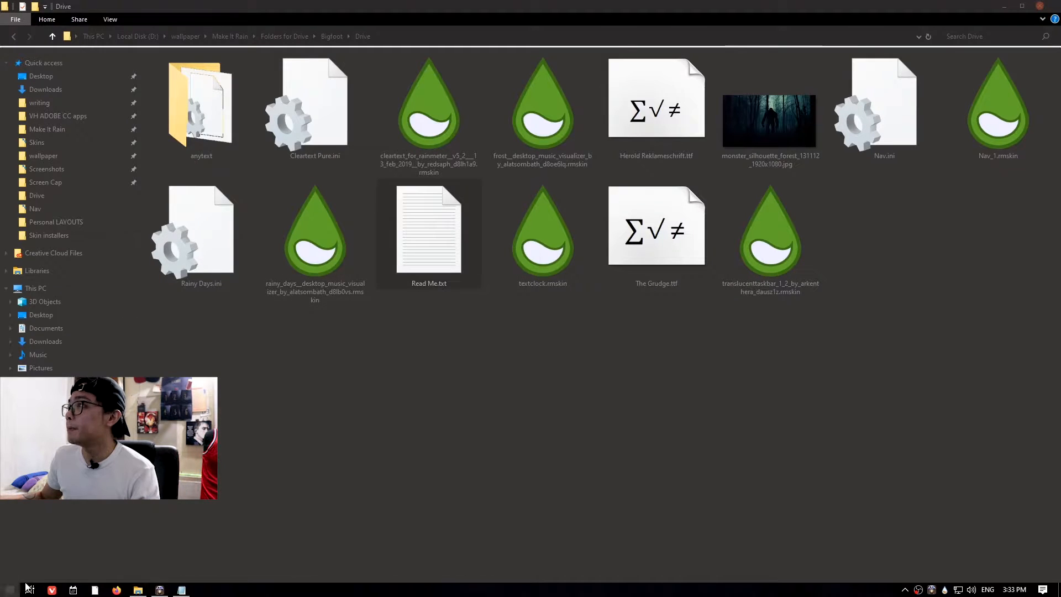
Open the Nav folder inside Documents\Rainmeter\Skins and delete its Nav.ini file.
left_click(7, 595)
left_click(220, 466)
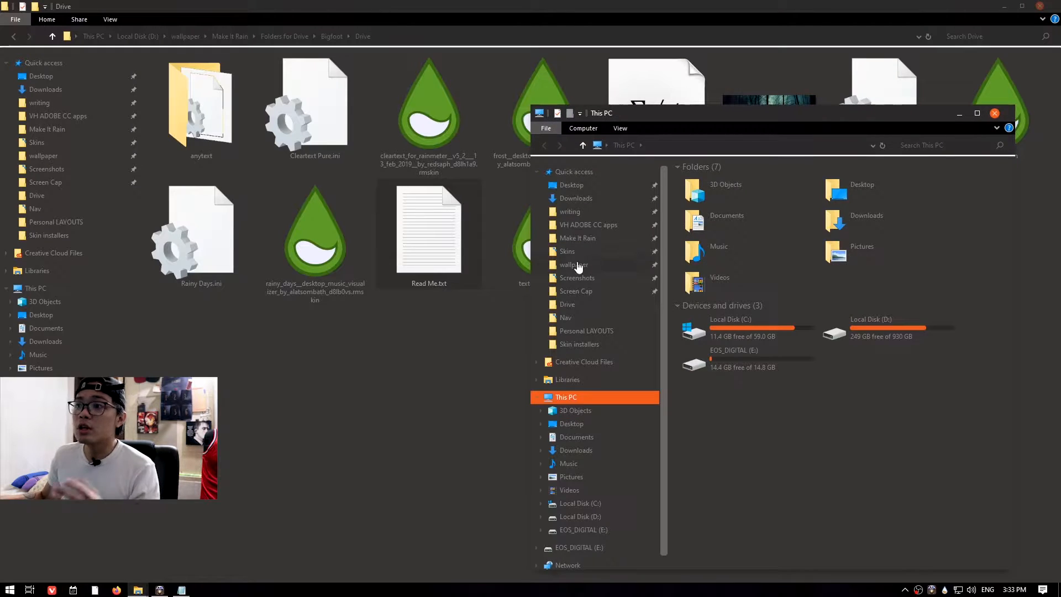
left_click(574, 252)
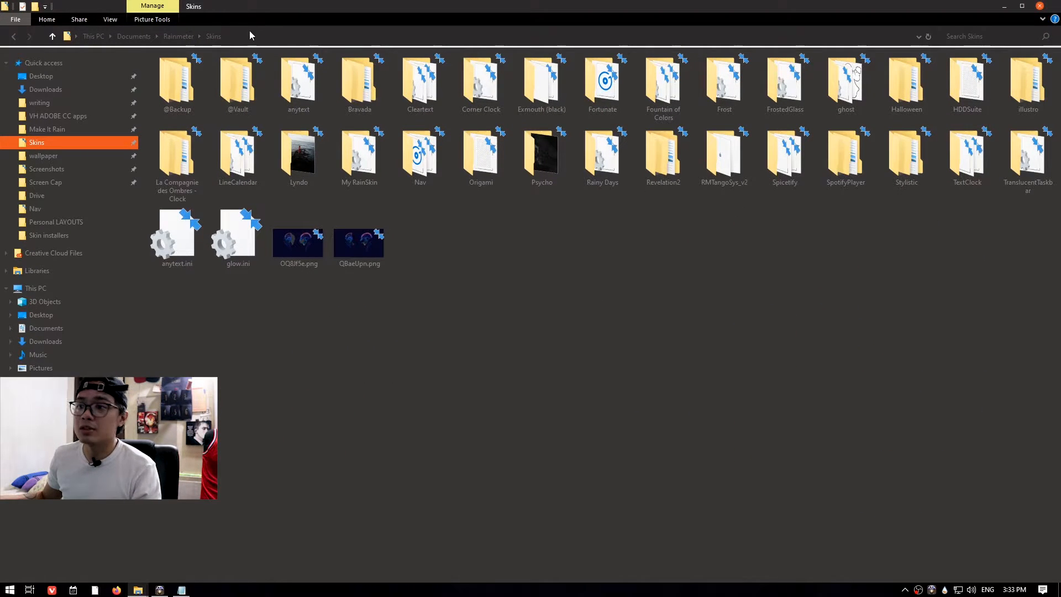
left_click(237, 36)
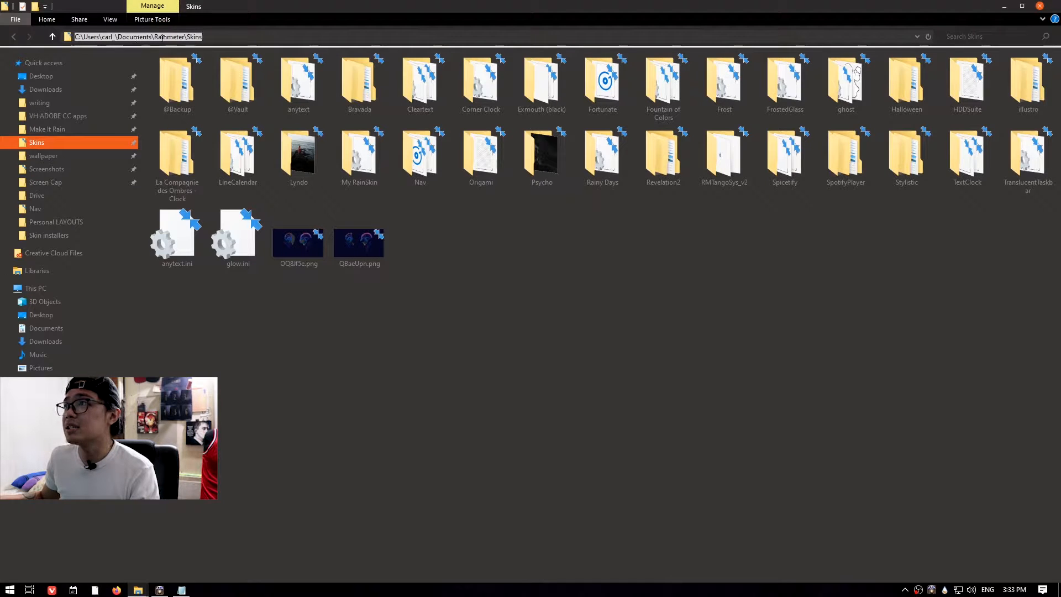
left_click(439, 214)
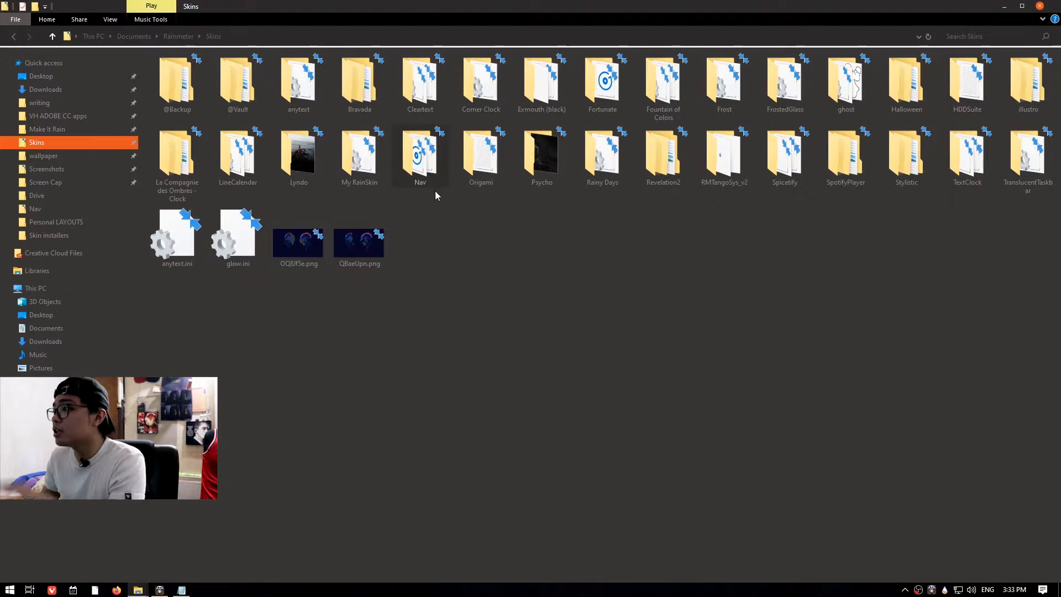
double_click(421, 166)
right_click(171, 85)
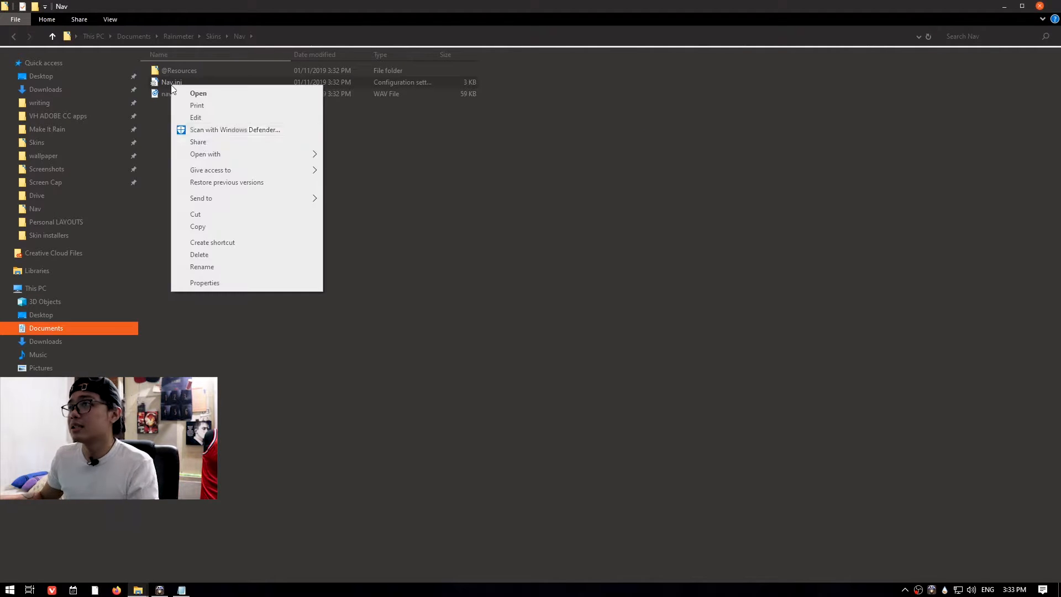
left_click(216, 258)
Copy Nav.ini from the Drive folder and paste it into the Skins Nav folder.
mouse_move(141, 592)
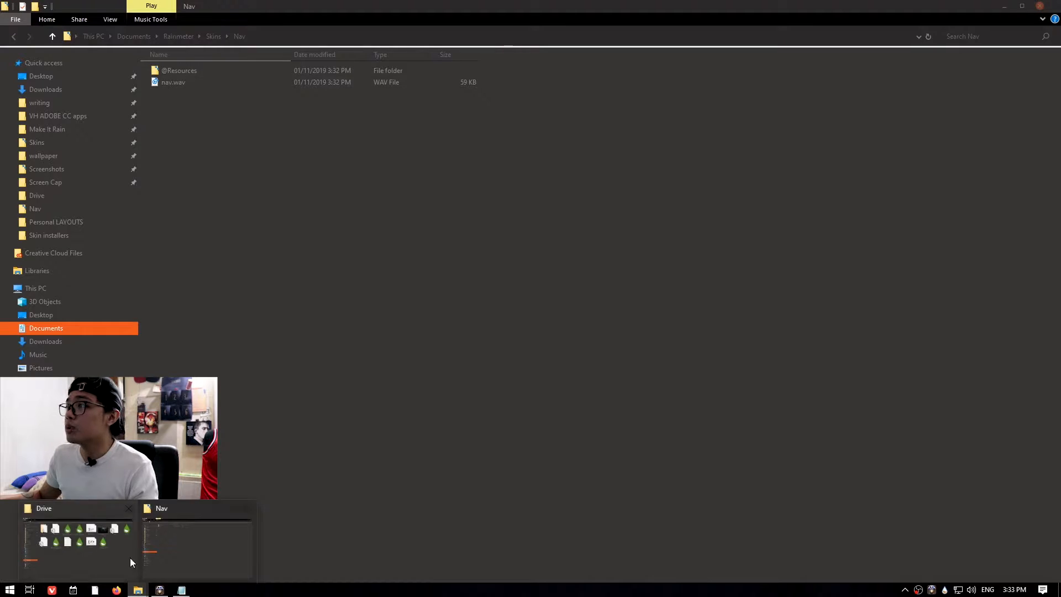
left_click(129, 550)
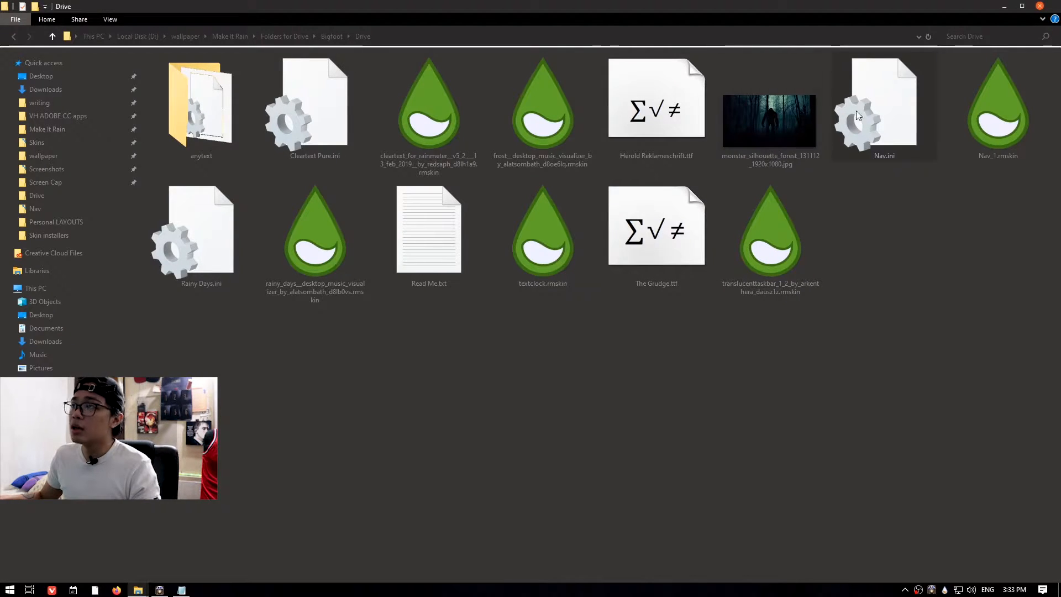
right_click(880, 111)
left_click(910, 236)
mouse_move(148, 587)
left_click(193, 543)
right_click(216, 163)
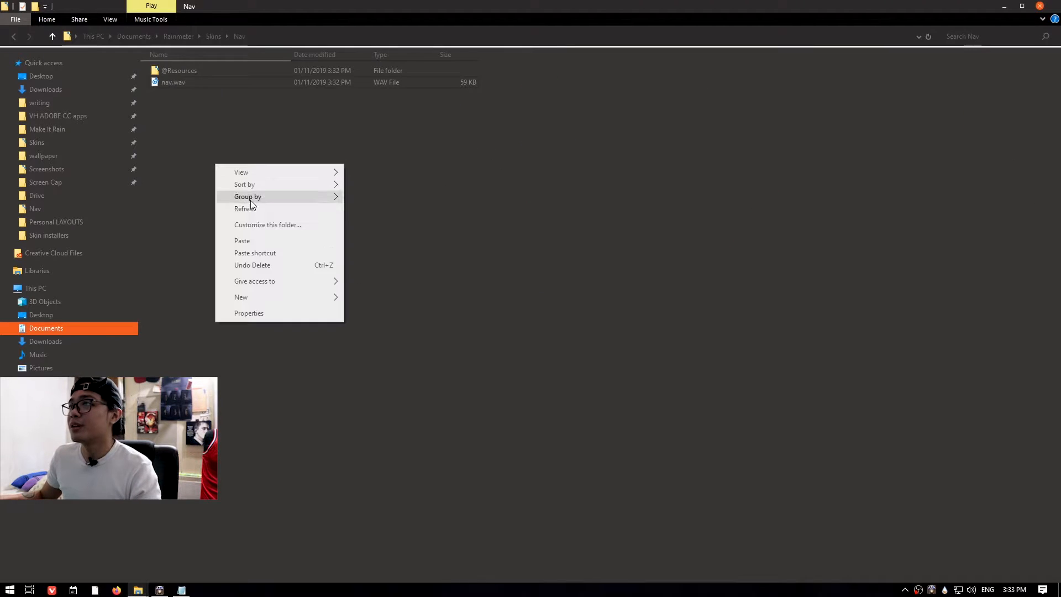
left_click(251, 243)
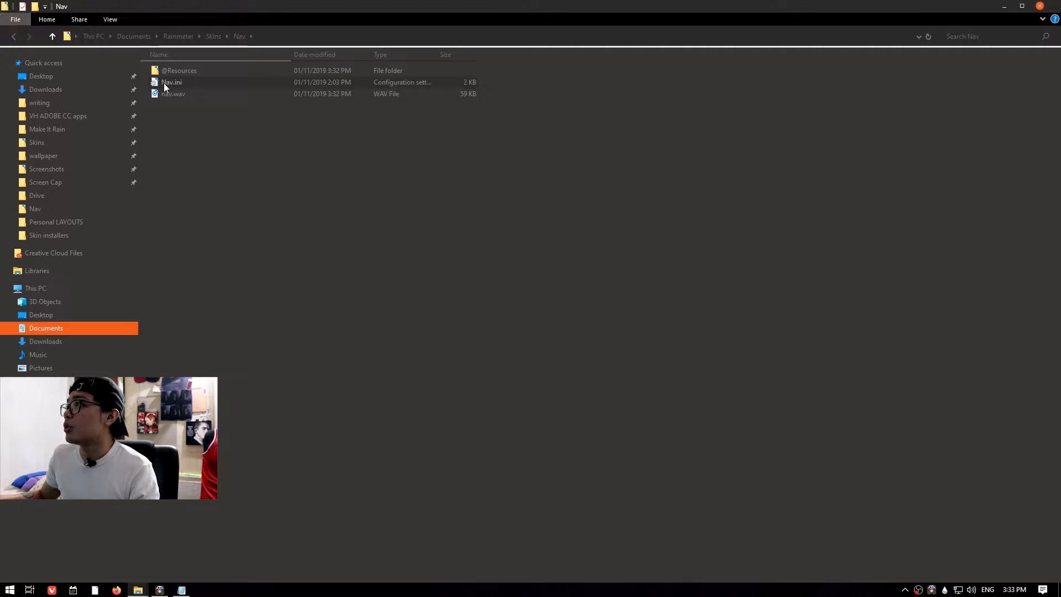
Close the Explorer windows and refresh the Nav skin on the desktop.
left_click(1041, 7)
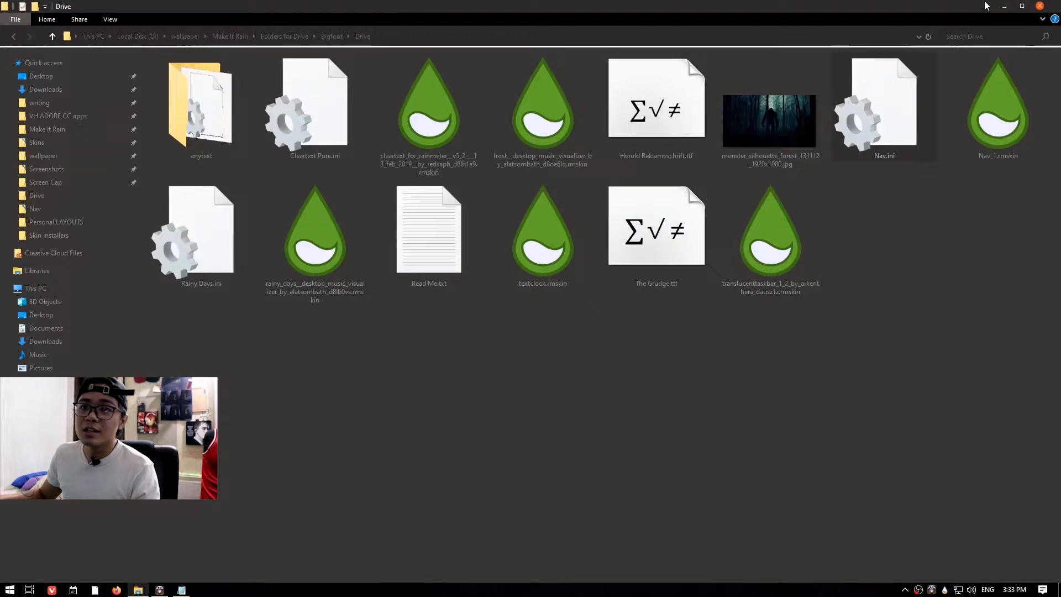
left_click(1041, 6)
right_click(20, 128)
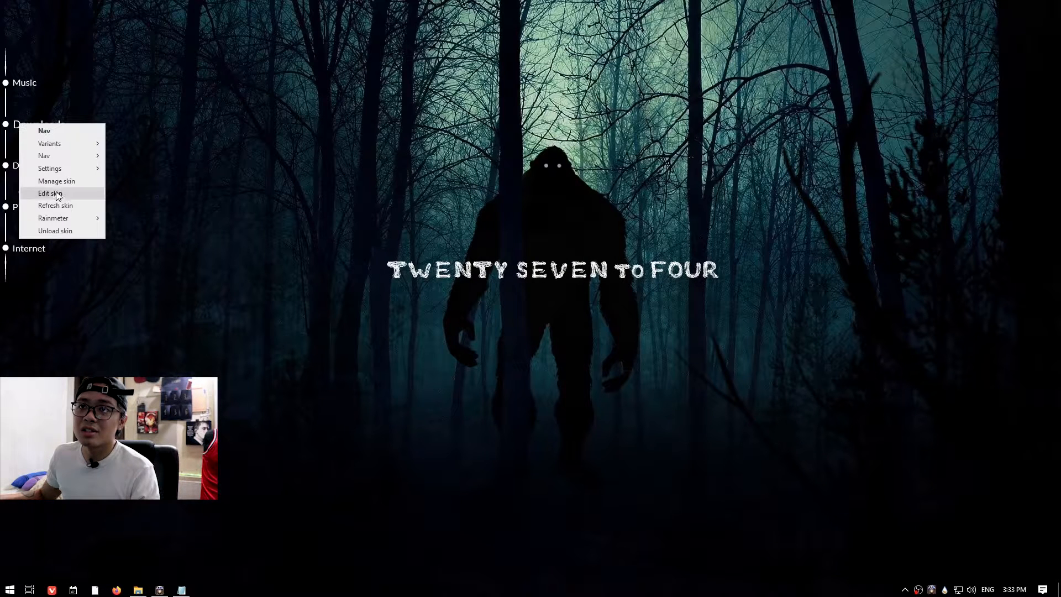
left_click(57, 212)
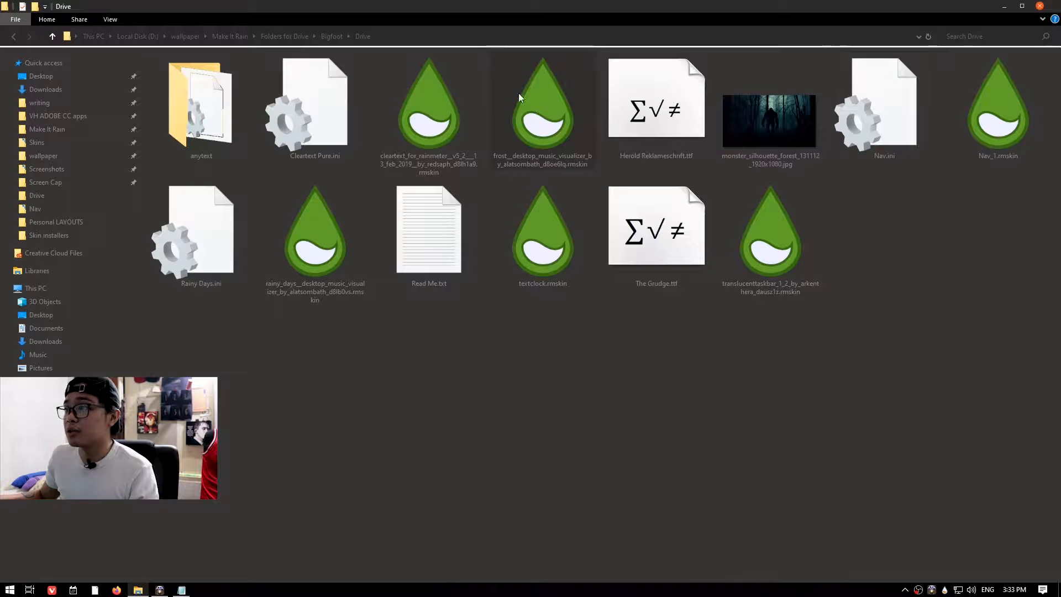
Install the frost desktop music visualizer .rmskin package and move its settings window slightly down.
double_click(550, 108)
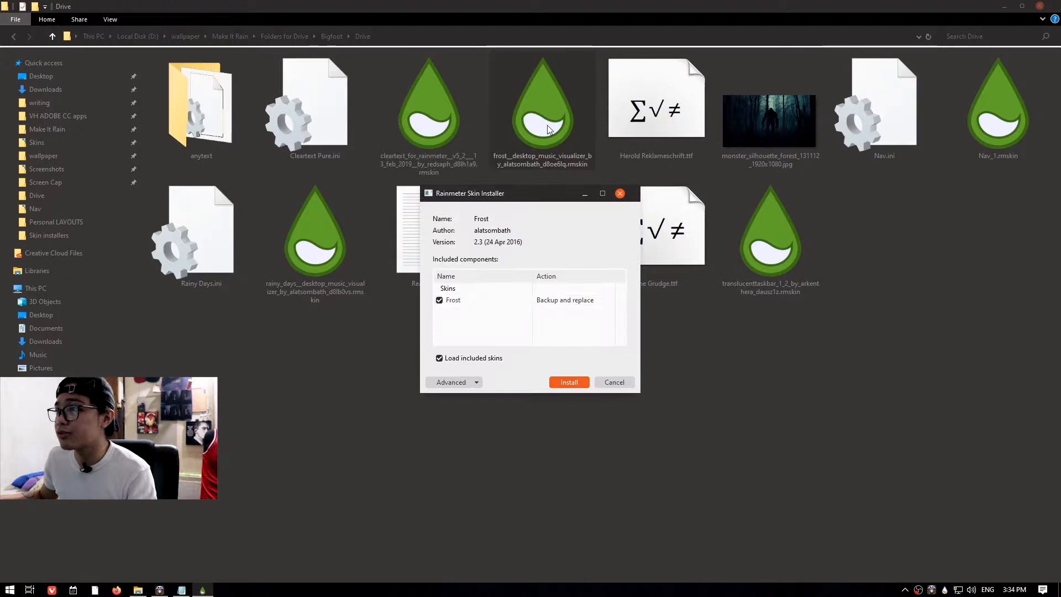
left_click(570, 382)
left_click(1009, 8)
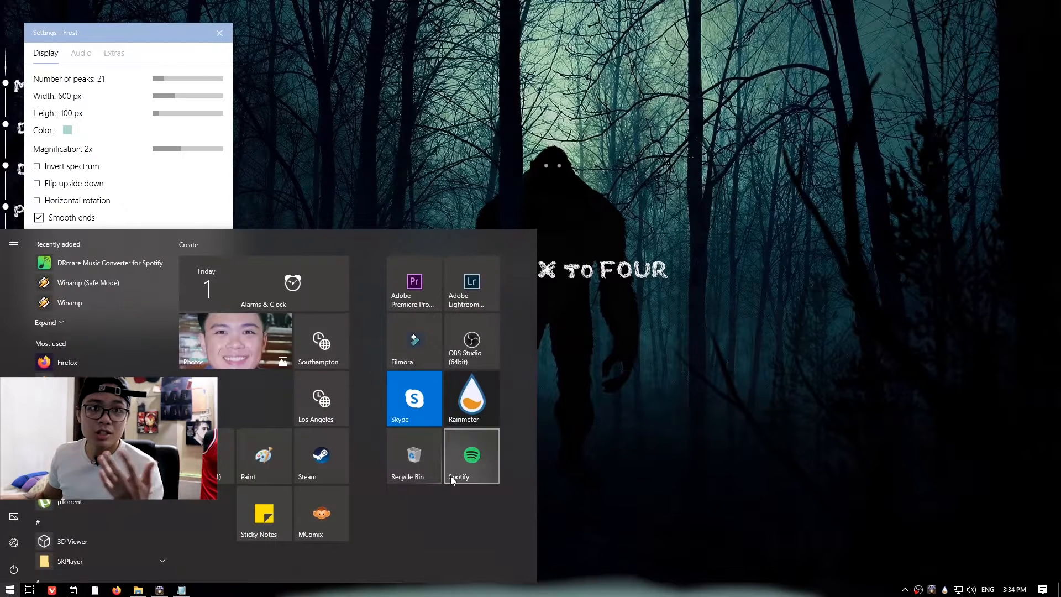
left_click(461, 470)
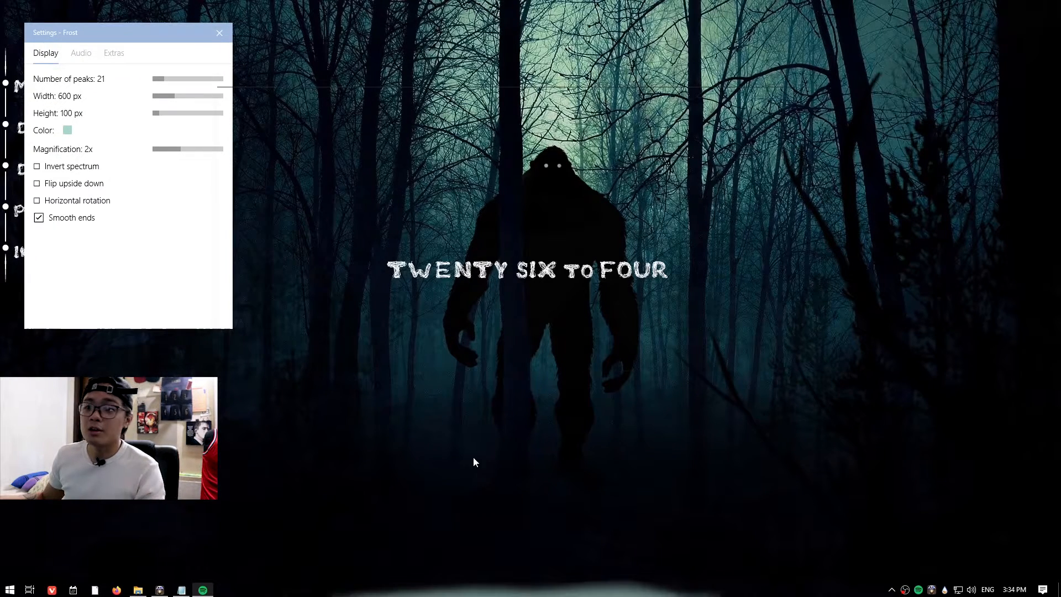
left_click_drag(128, 45, 145, 66)
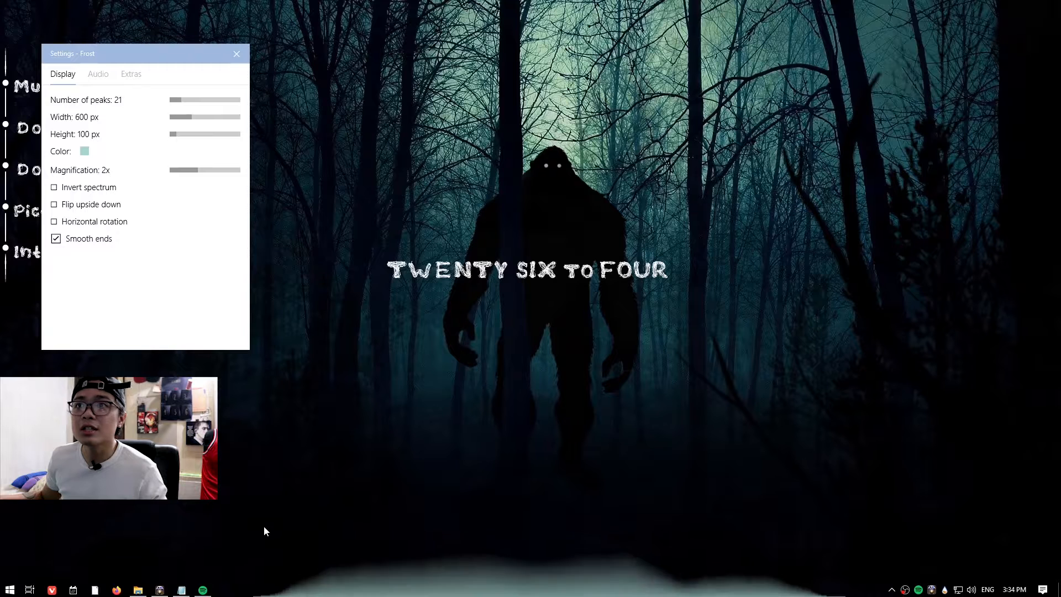
Switch to Spotify from the taskbar.
mouse_move(203, 591)
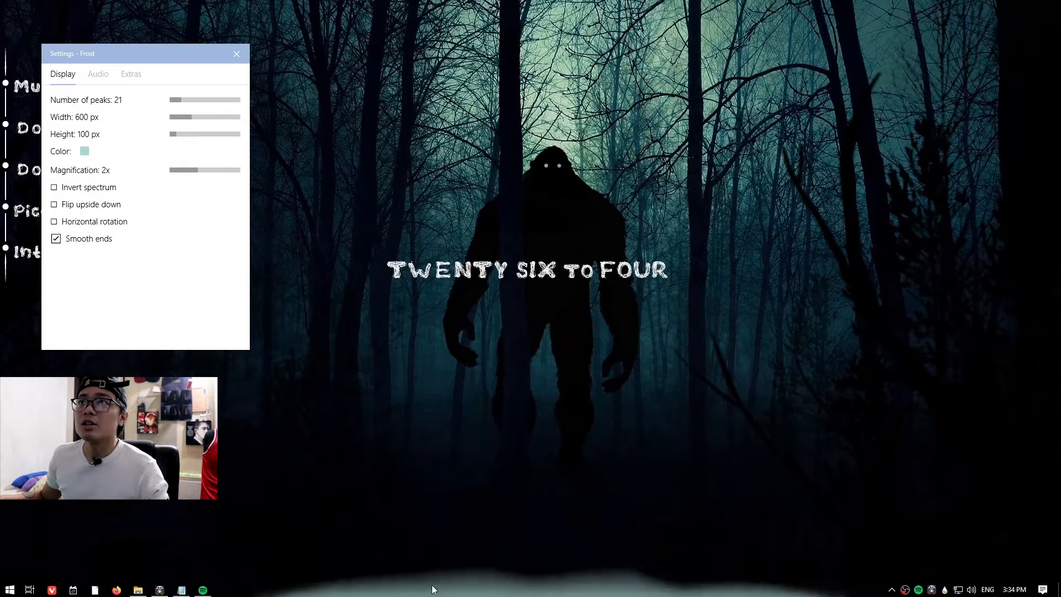
left_click(203, 590)
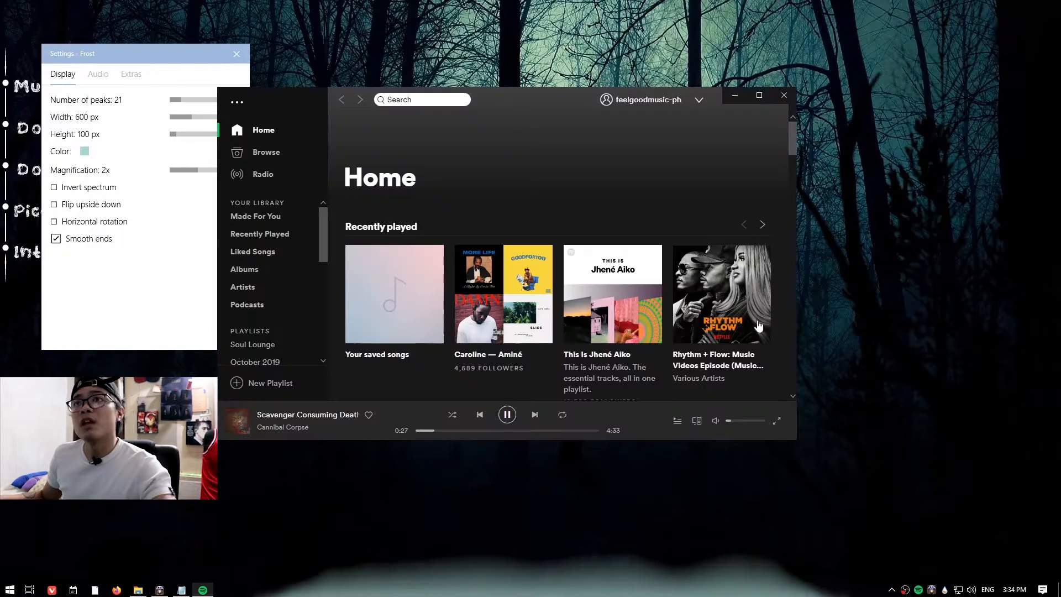
Edit the Frost skin's variables to set Width to 600 and save the file.
left_click(736, 95)
right_click(77, 123)
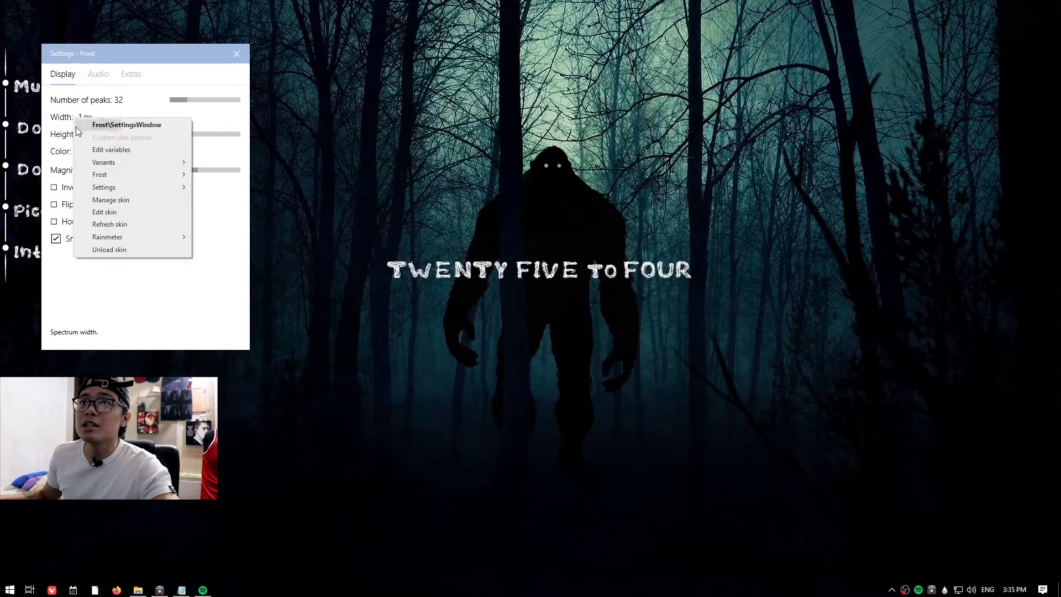
mouse_move(111, 149)
left_click(254, 161)
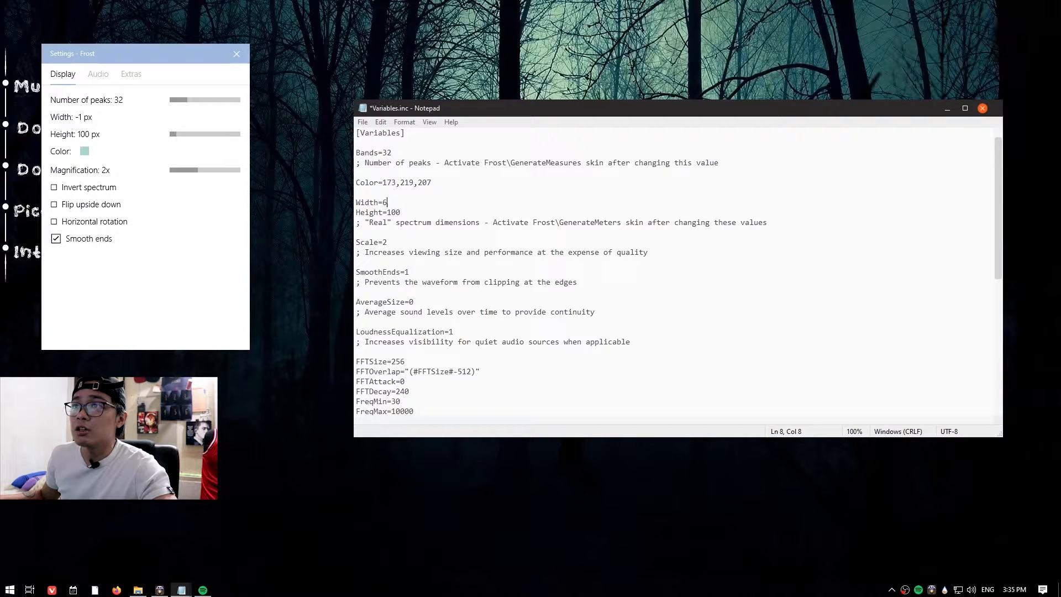
left_click(363, 122)
left_click(376, 159)
left_click(947, 108)
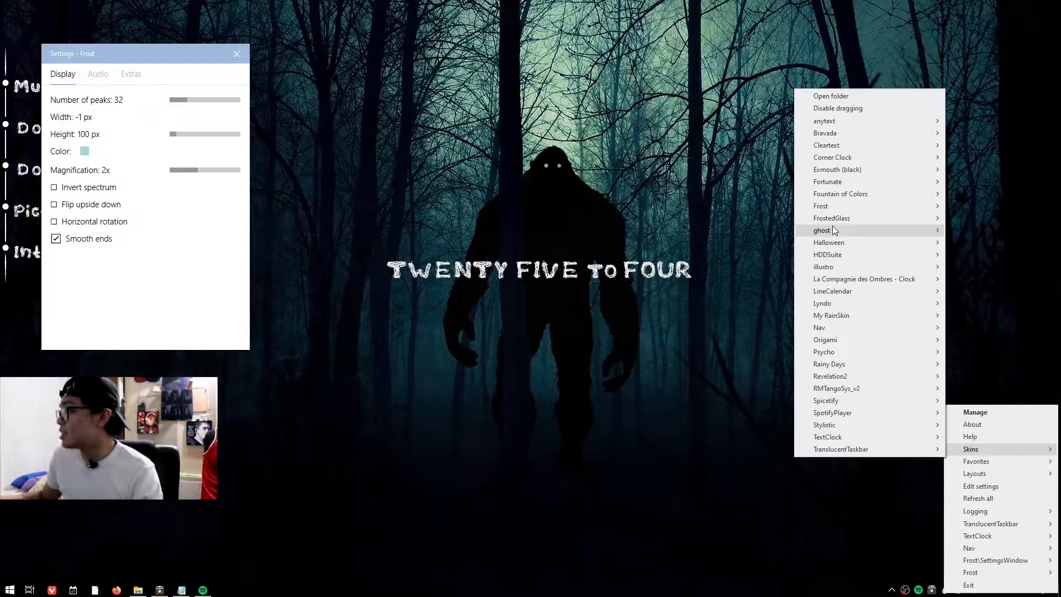
Load the Frost GenerateBands GenerateMeasures.ini skin.
mouse_move(835, 204)
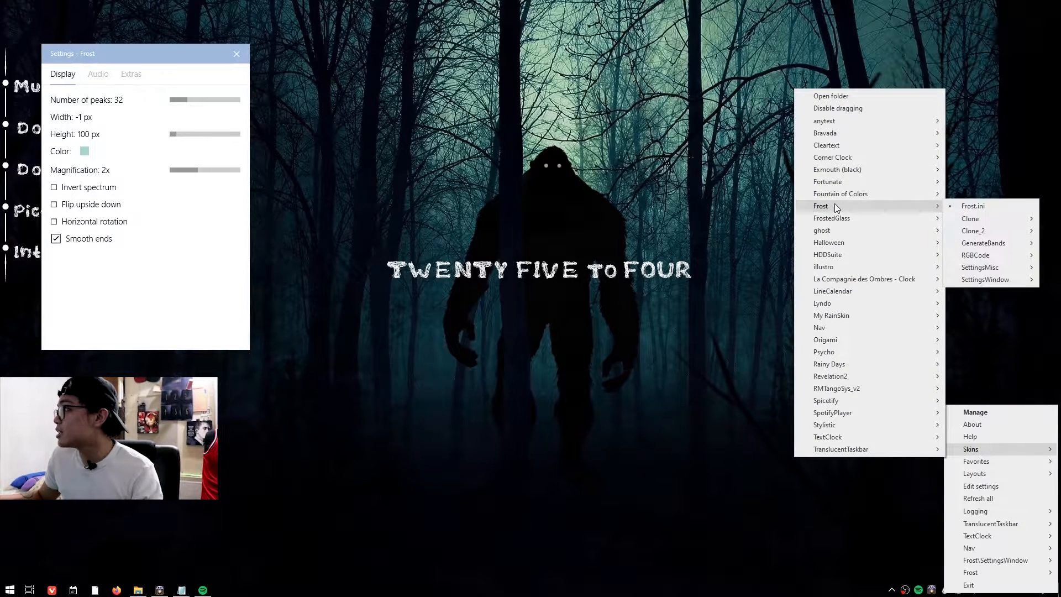
mouse_move(1000, 243)
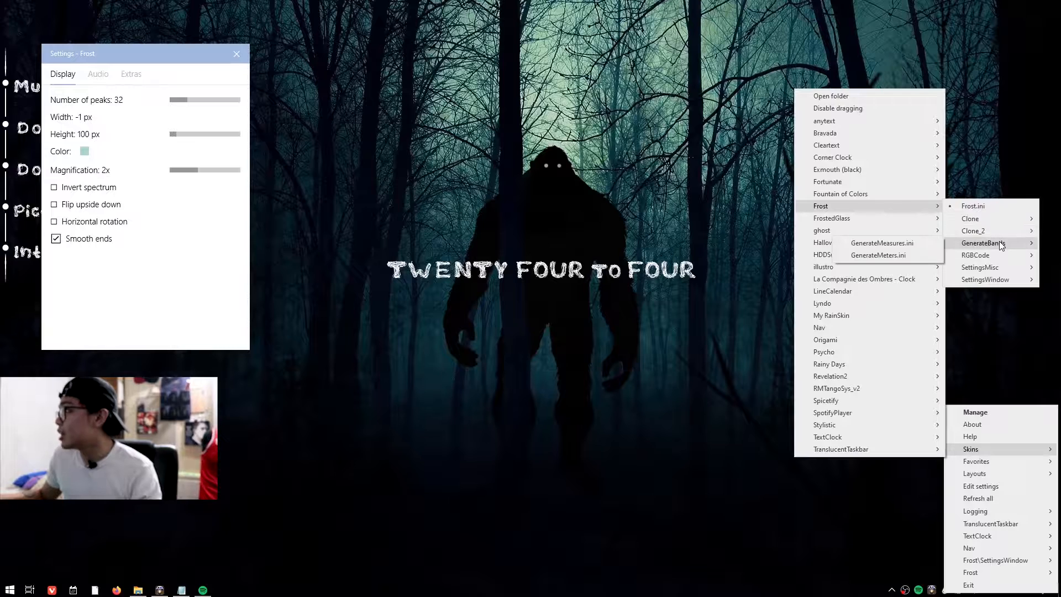
left_click(916, 244)
Move the Frost settings window lower right, close it, and reopen it from the Frost skin list.
left_click_drag(138, 54, 248, 79)
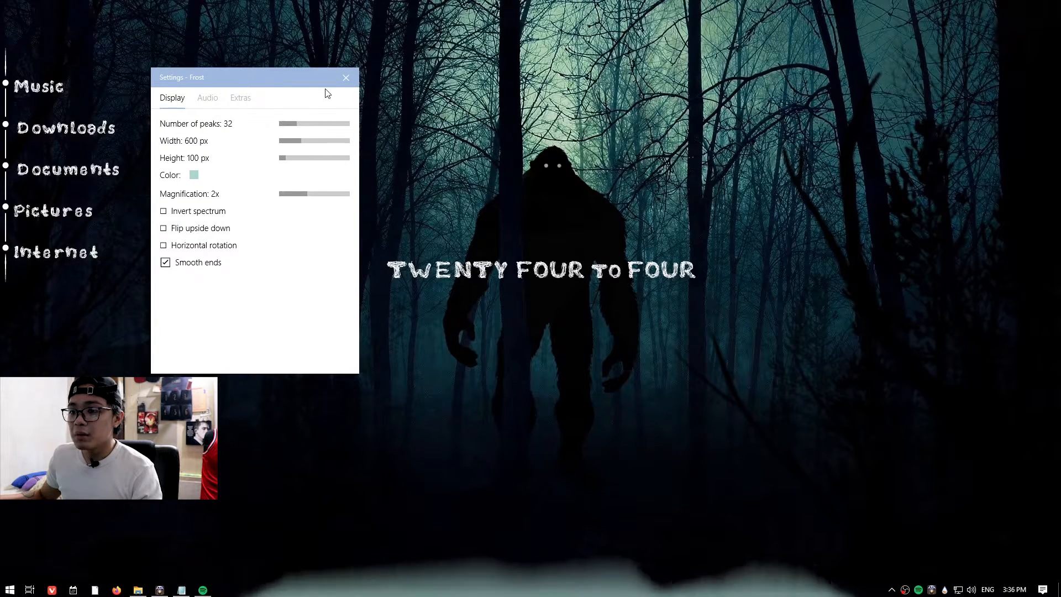
left_click(346, 78)
right_click(946, 591)
mouse_move(969, 459)
mouse_move(819, 216)
mouse_move(984, 289)
left_click(925, 296)
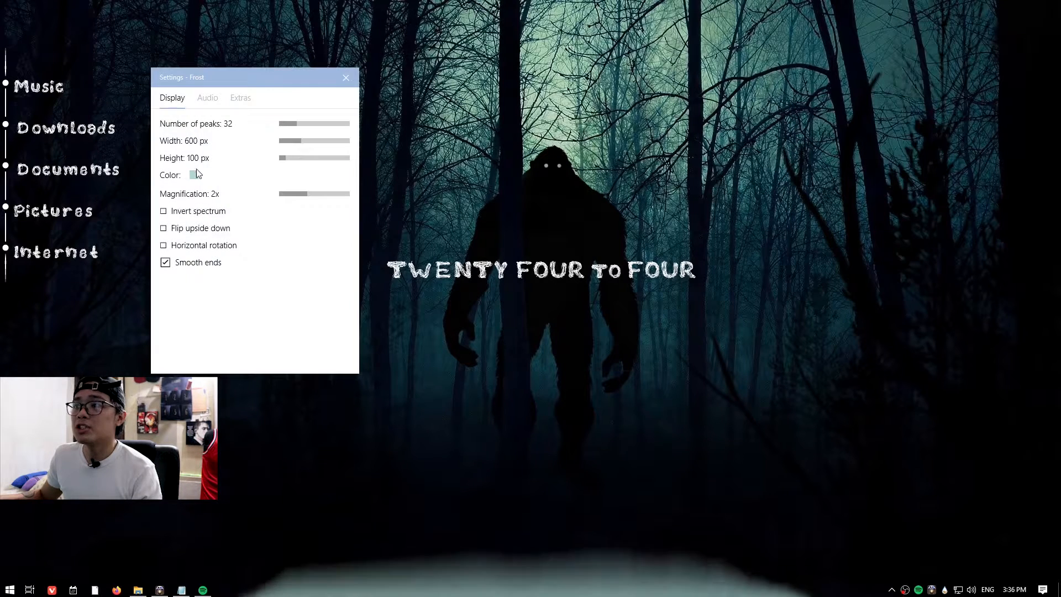
Try the Frost color setting and toggle the Horizontal rotation option.
left_click(194, 174)
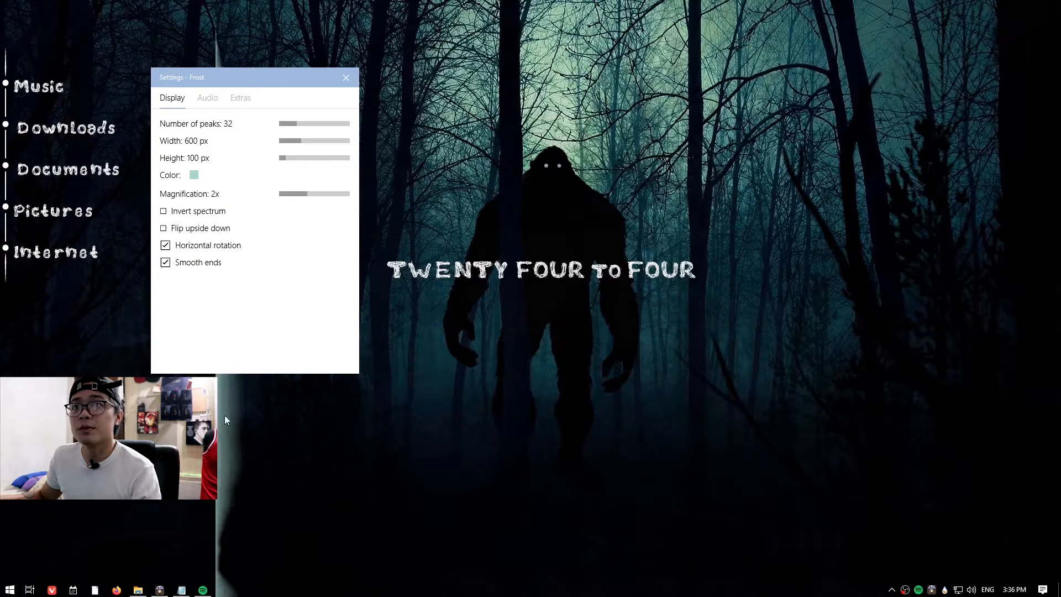
left_click(187, 251)
Set the Frost audio resolution to 5120 points.
left_click(206, 98)
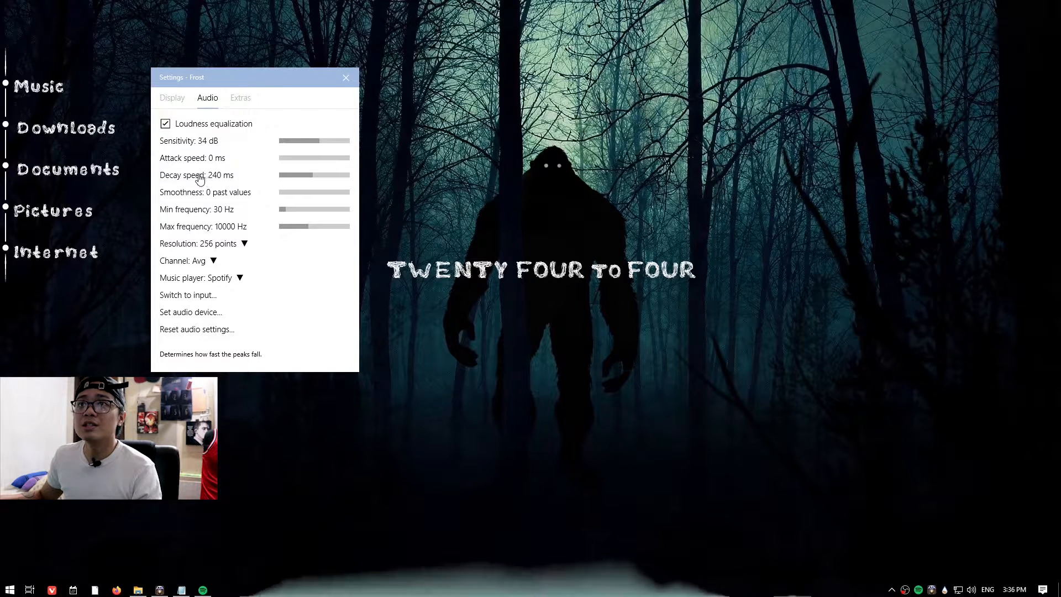
left_click(226, 245)
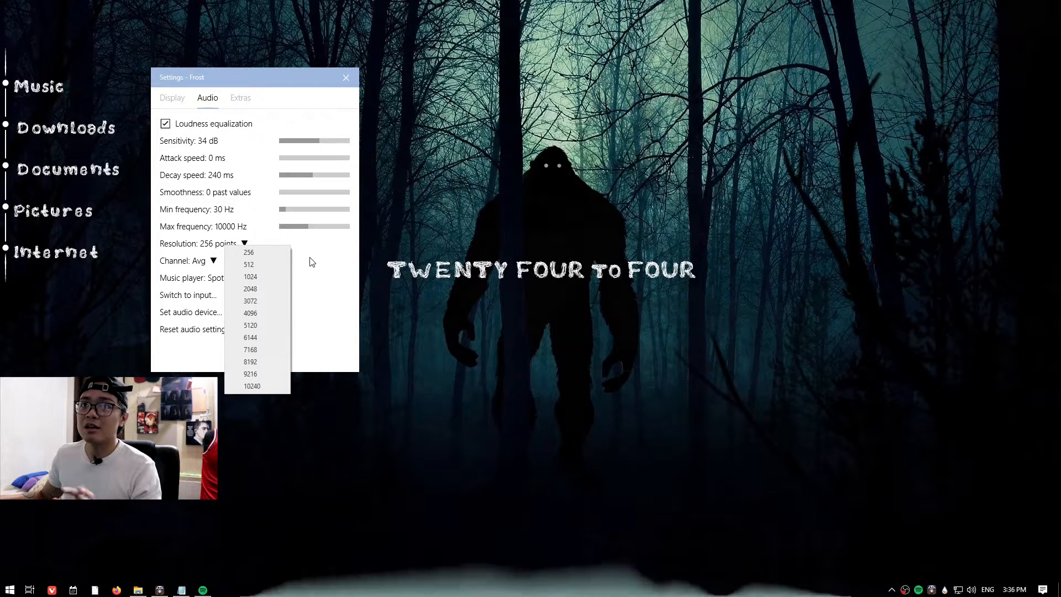
left_click(264, 325)
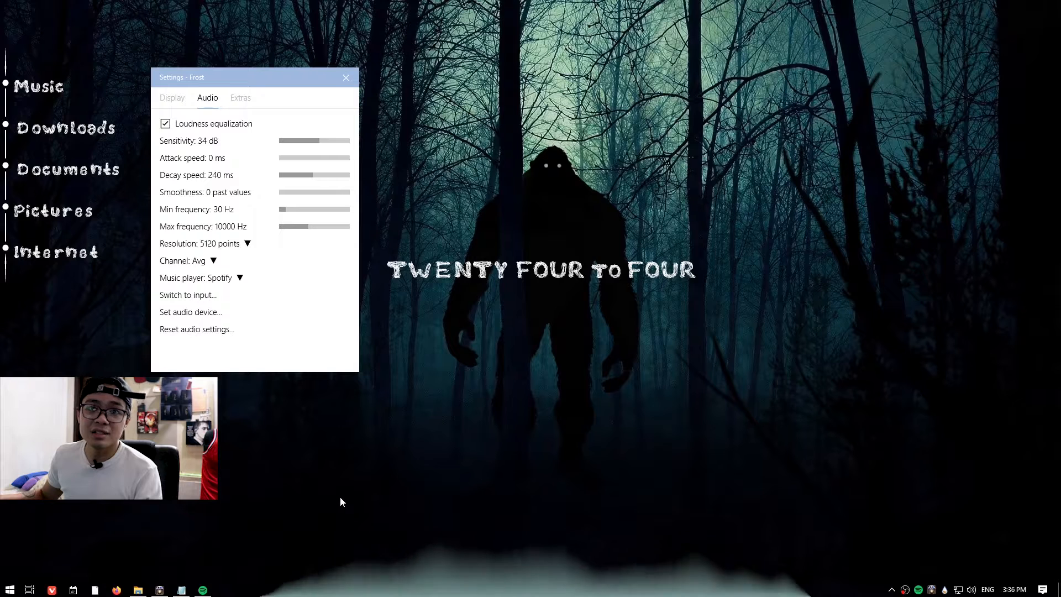
Set the Frost audio resolution to 256 points and refresh the Frost skin.
left_click(224, 242)
left_click(247, 250)
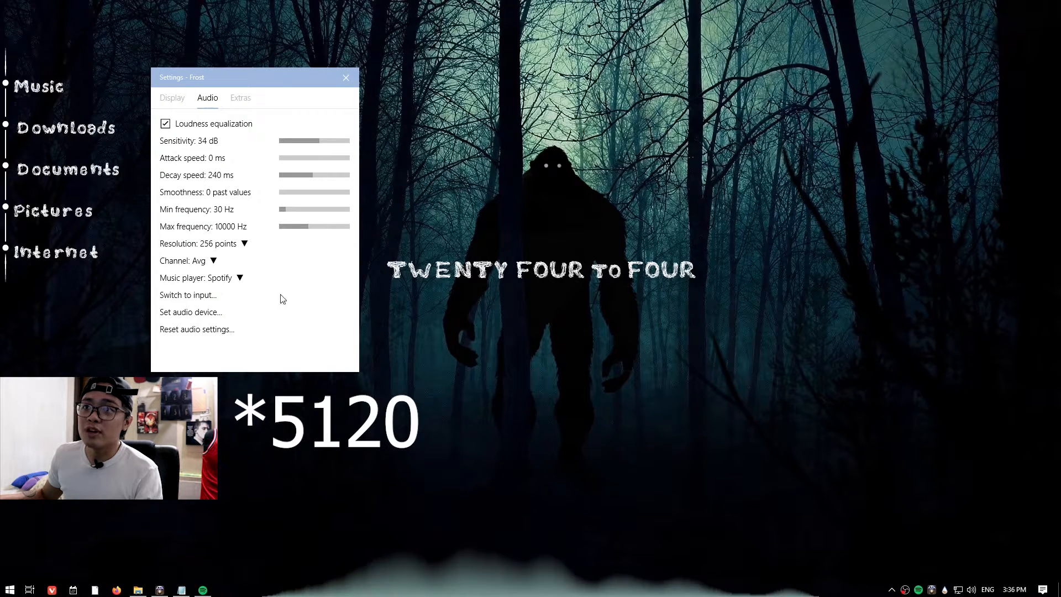
right_click(502, 587)
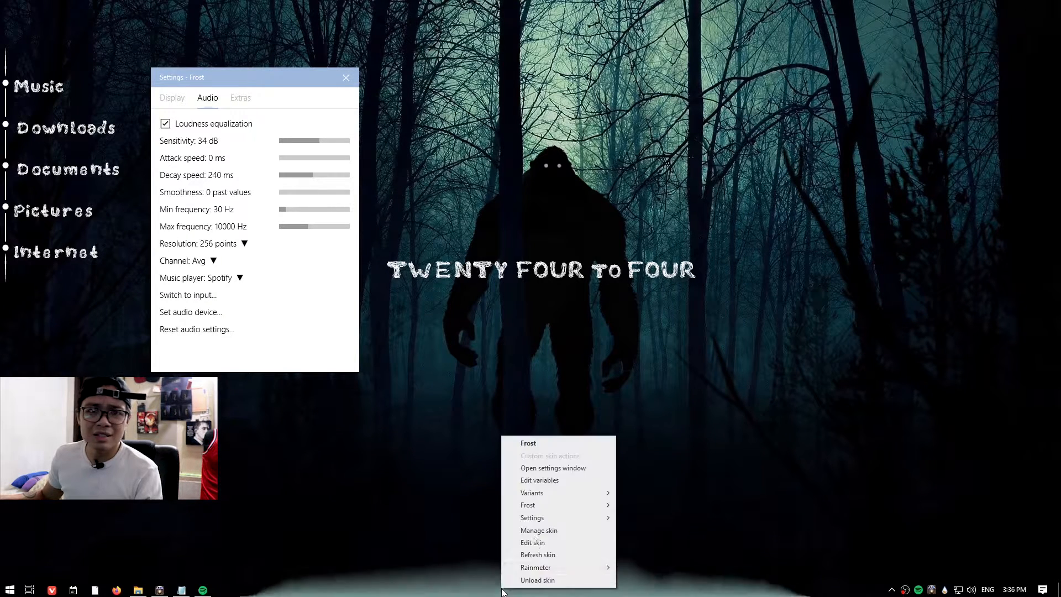
left_click(536, 554)
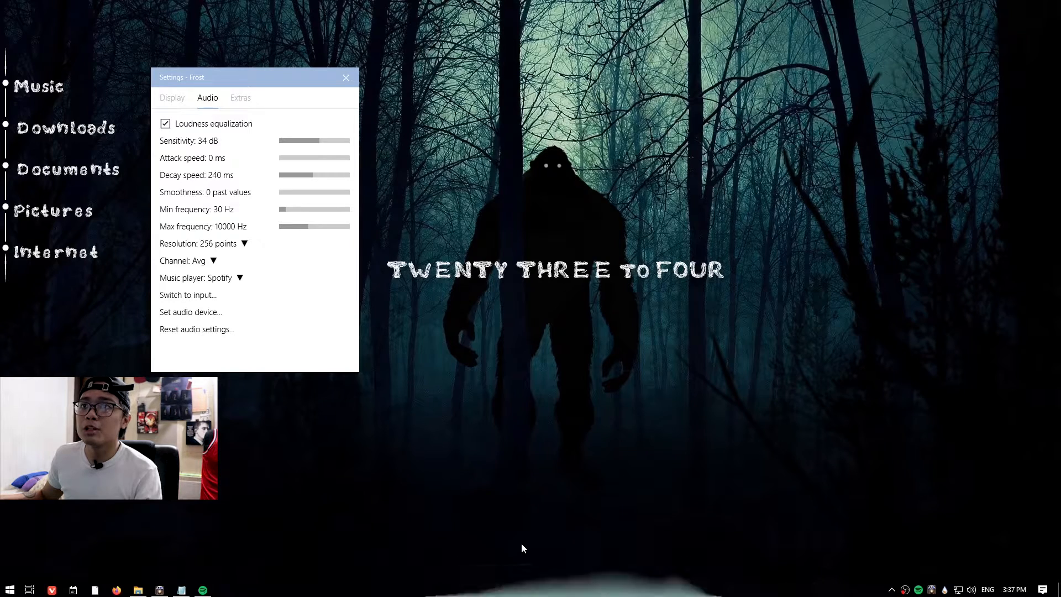
Inspect the Frost music player options list.
left_click(220, 278)
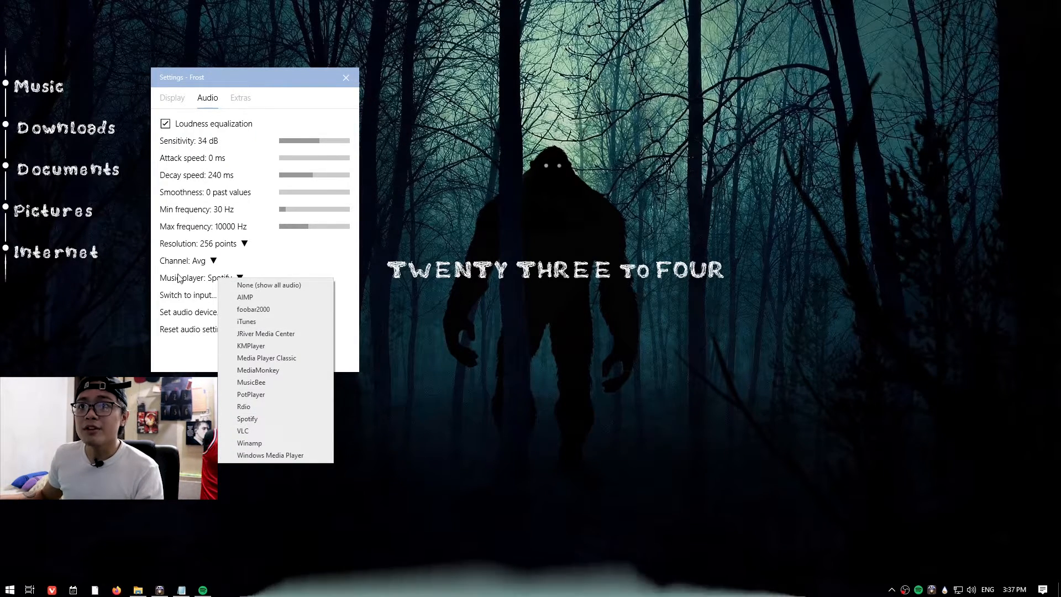
left_click(240, 277)
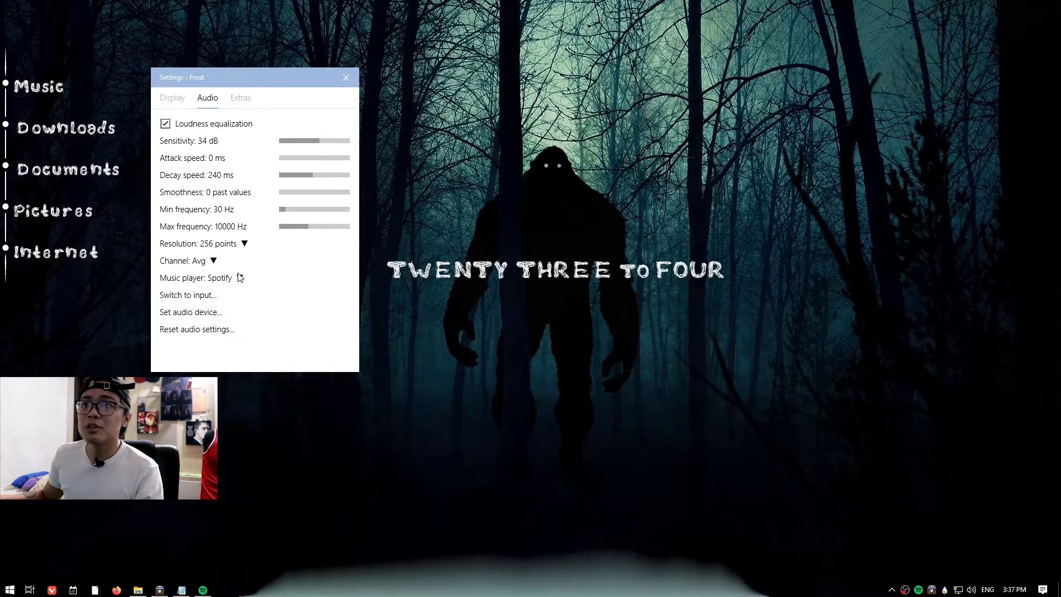
left_click(210, 281)
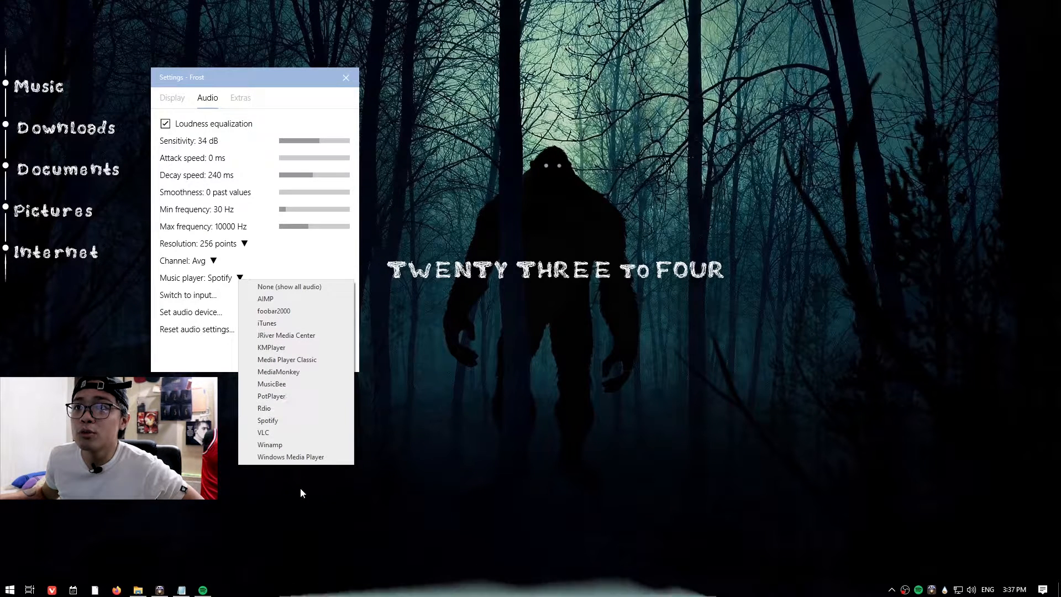
left_click(308, 260)
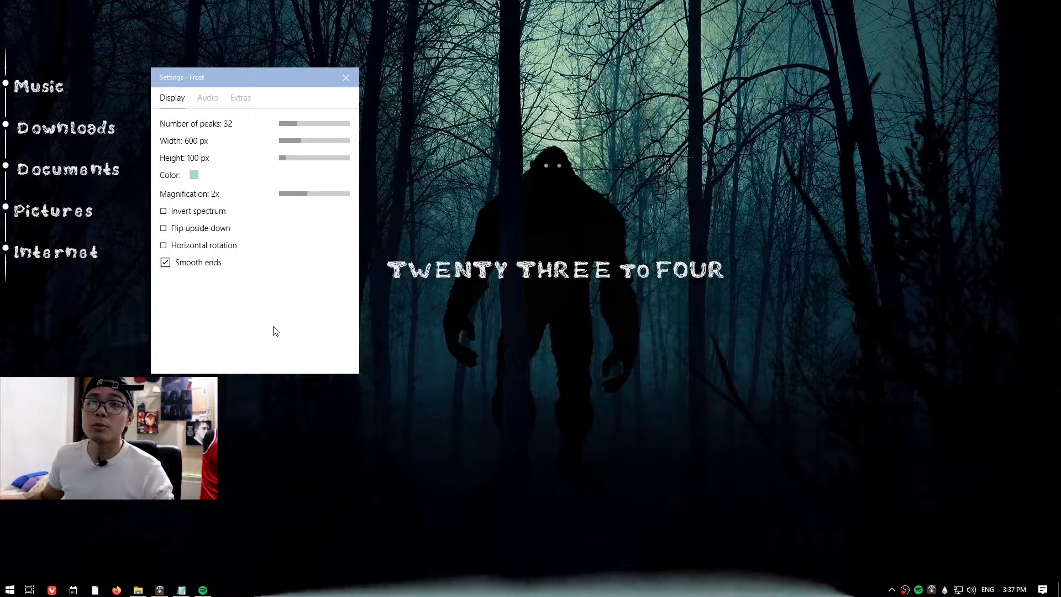
mouse_move(138, 590)
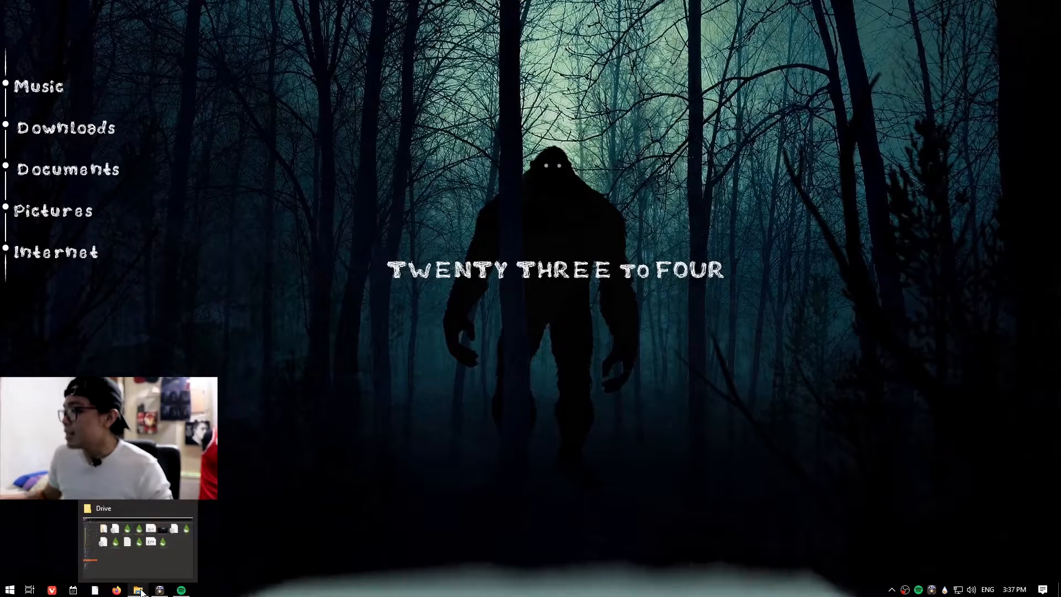
left_click(144, 566)
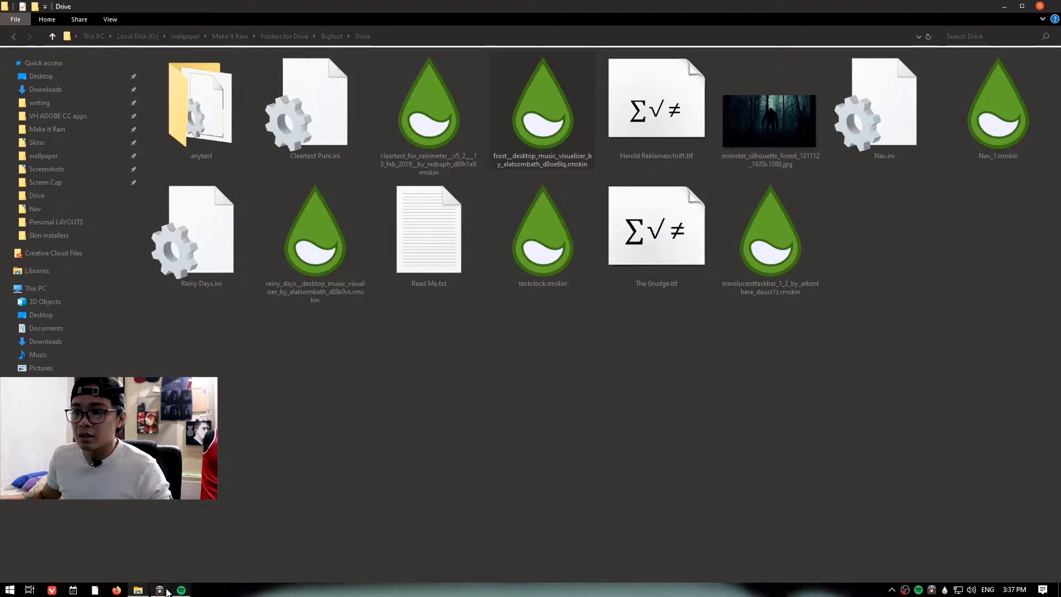
left_click(138, 589)
Try setting taskbar button combining to Never, restore Always, hide labels, and close the taskbar settings.
right_click(216, 589)
left_click(228, 574)
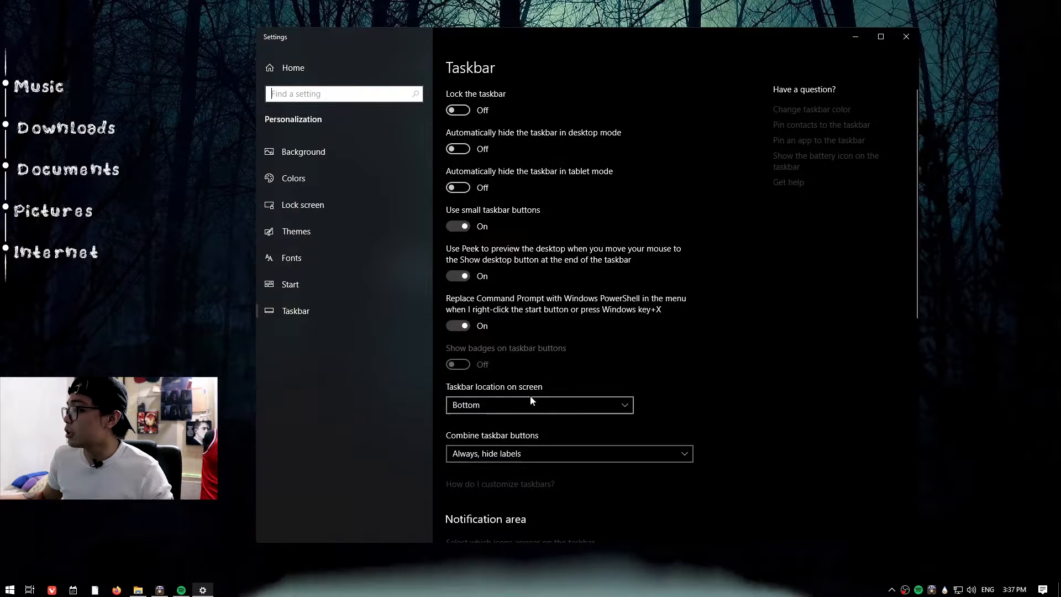
scroll(504, 393, "down", 3)
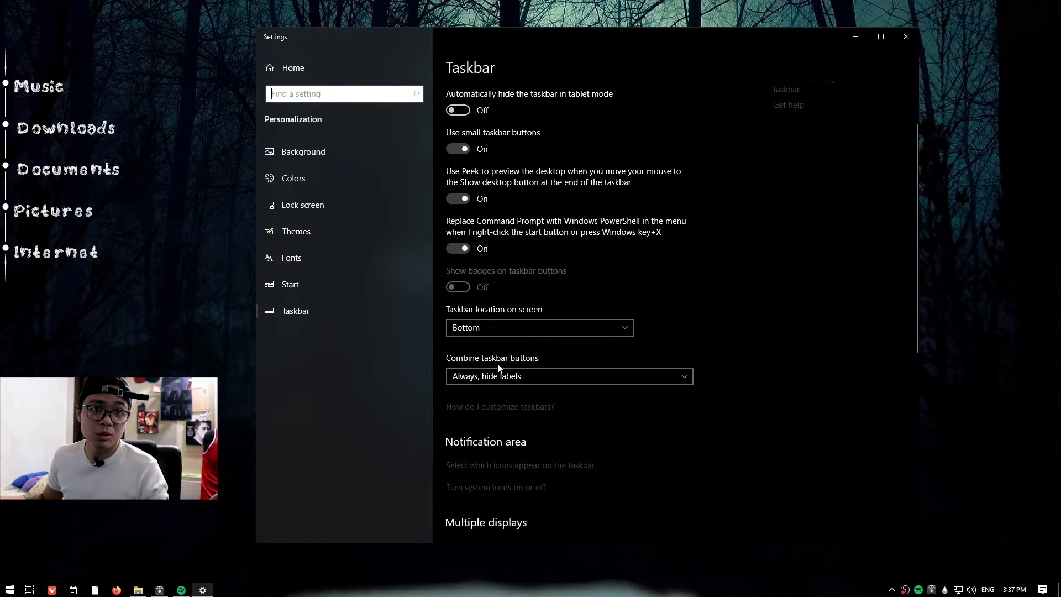
left_click(498, 376)
left_click(499, 406)
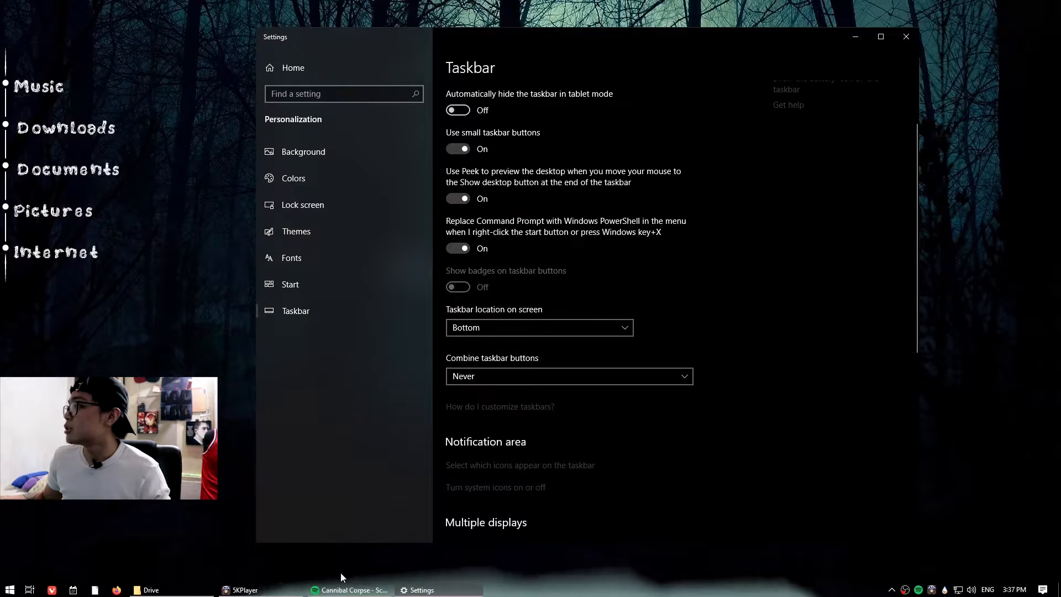
left_click(484, 386)
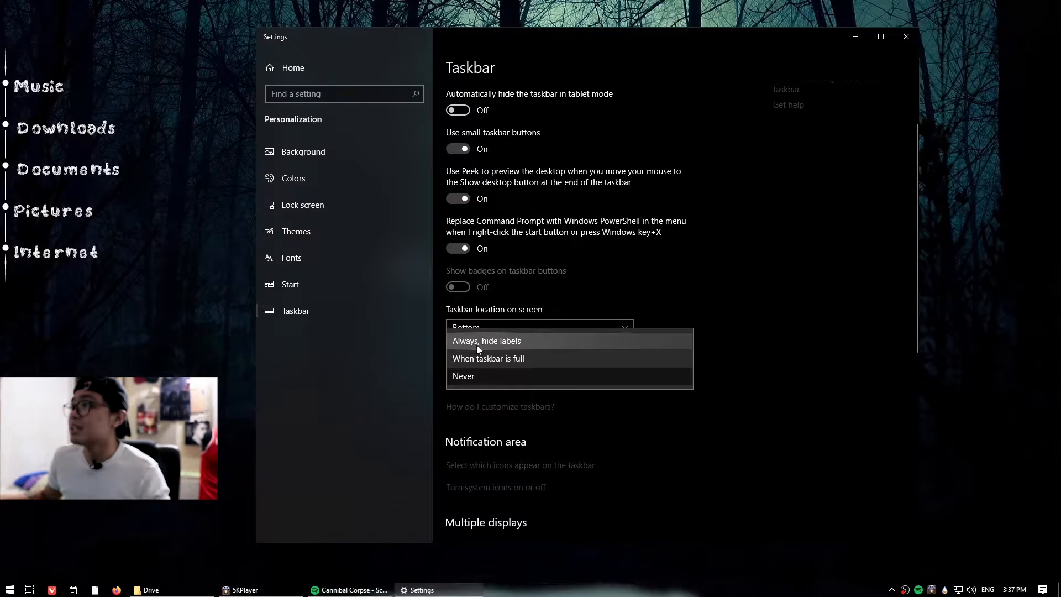
left_click(634, 410)
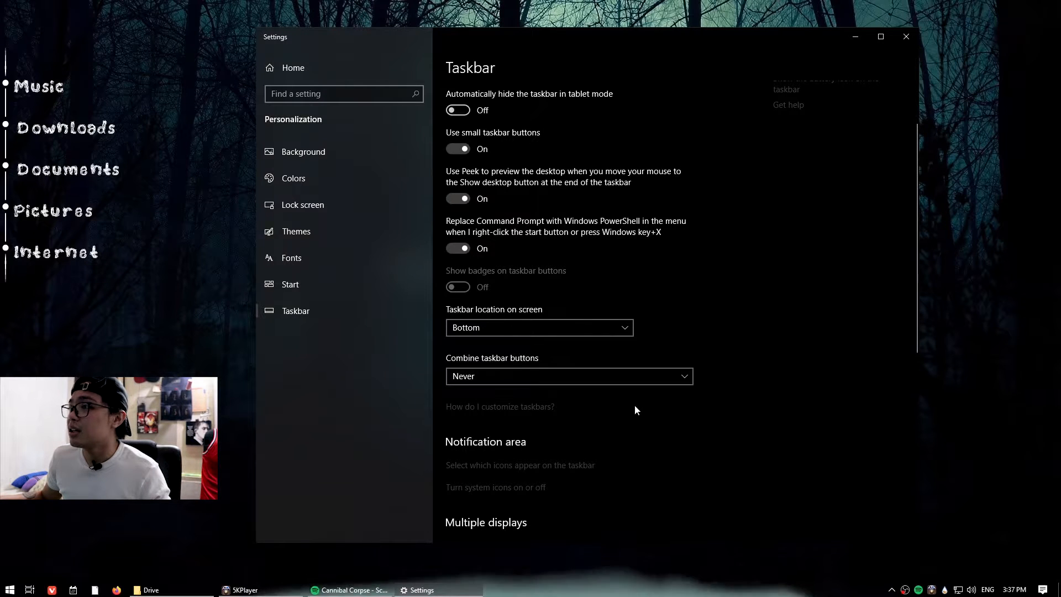
left_click(493, 375)
left_click(499, 343)
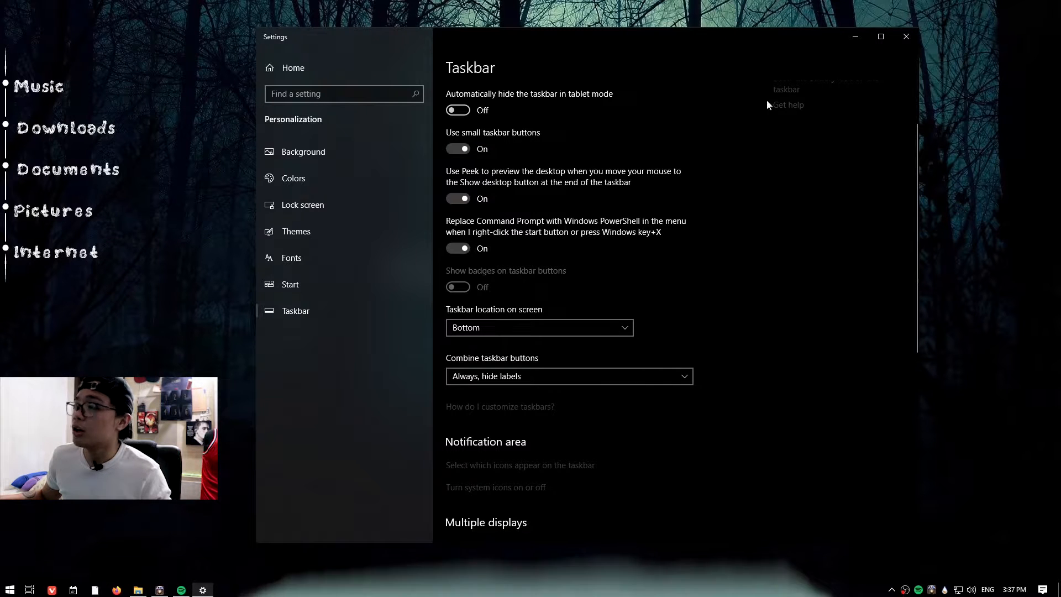
left_click(897, 38)
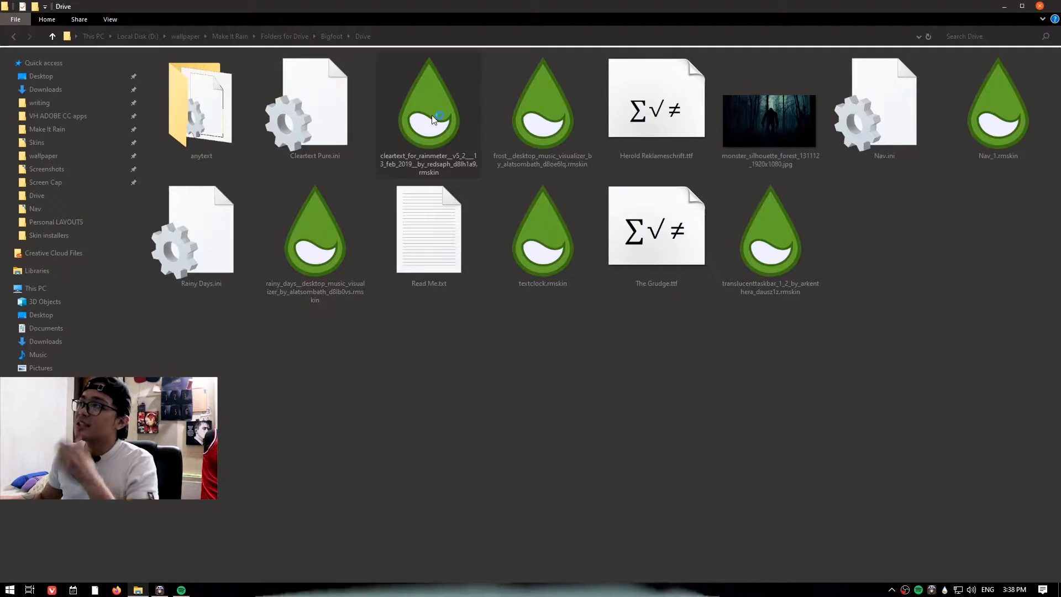
Install the Cleartext skin package and set its media player to Spotify (NowPlaying).
double_click(433, 115)
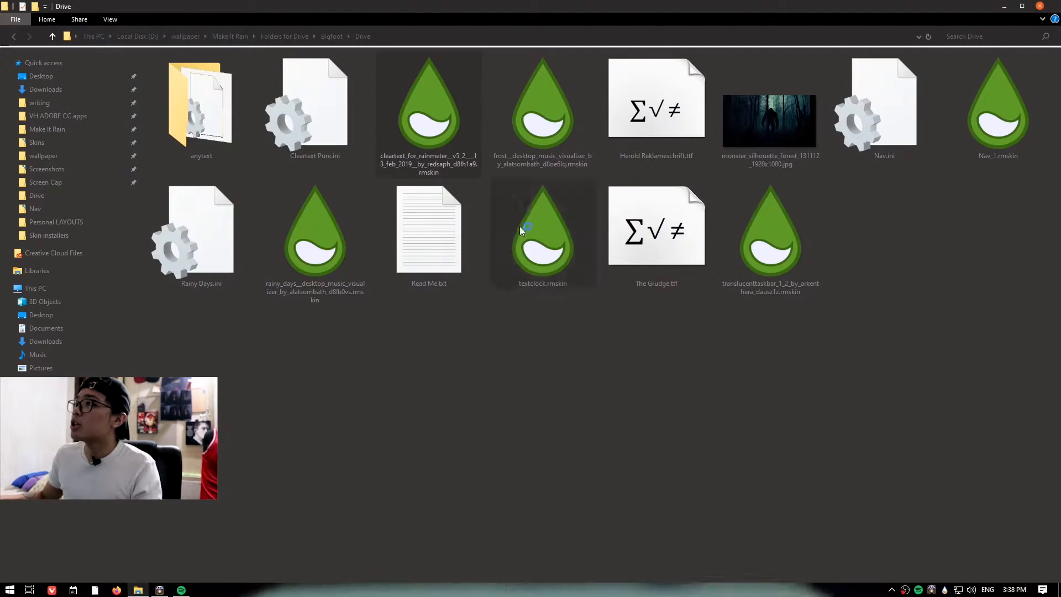
scroll(556, 336, "down", 2)
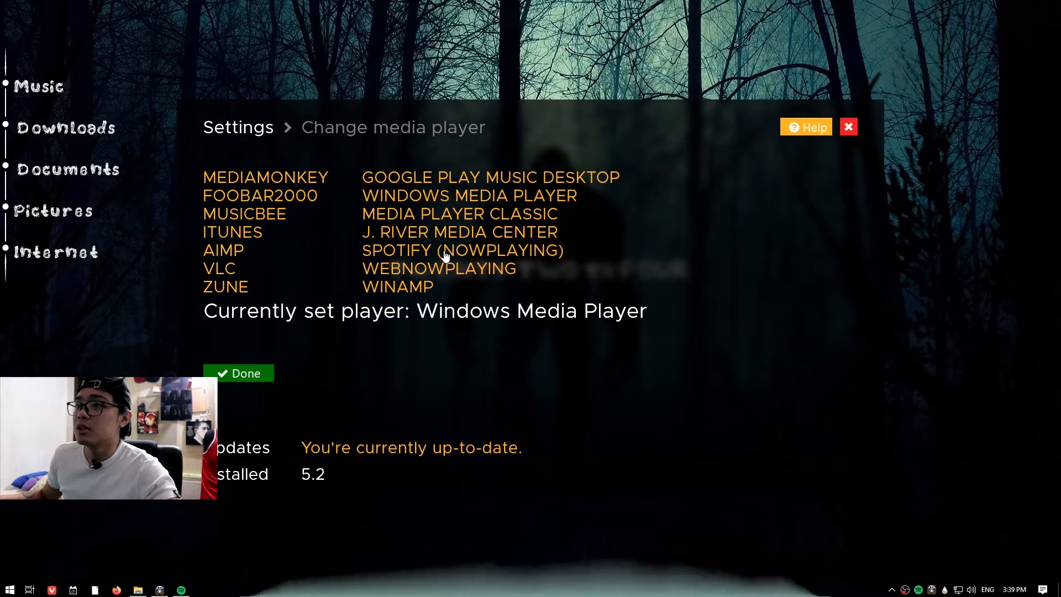
left_click(245, 375)
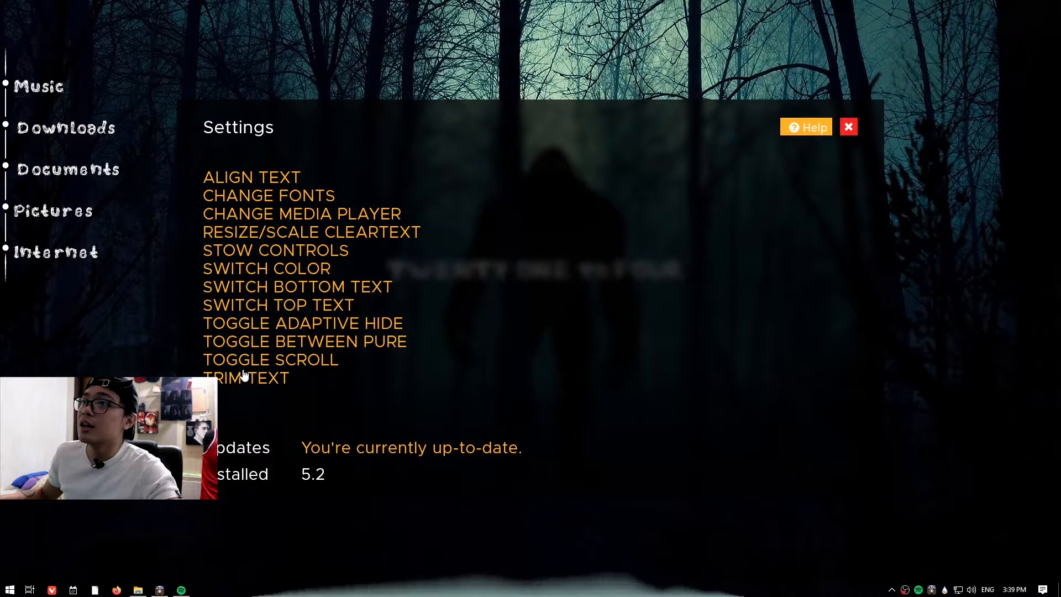
left_click(310, 216)
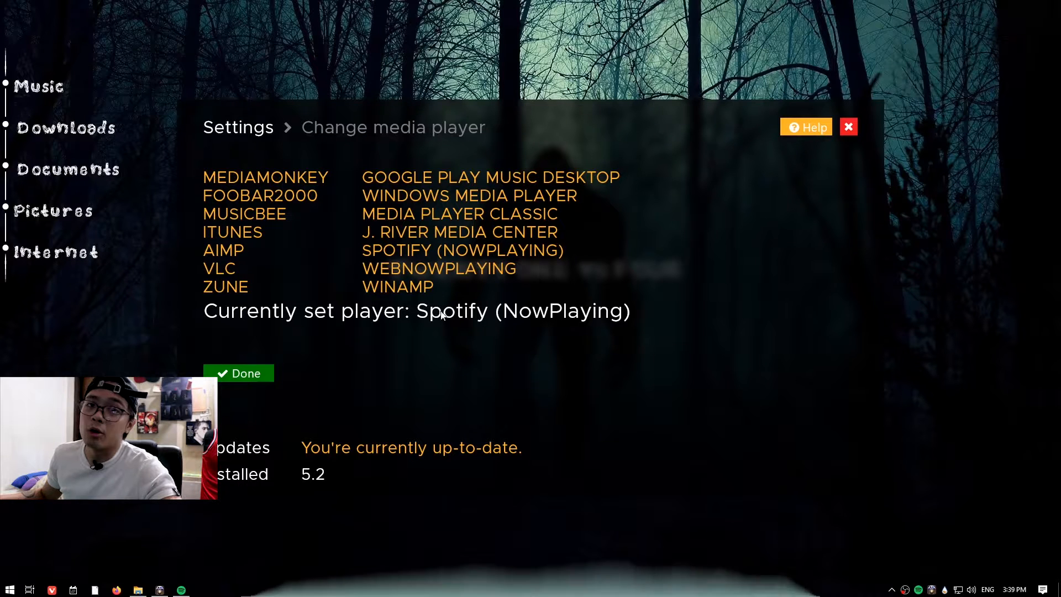
left_click(233, 376)
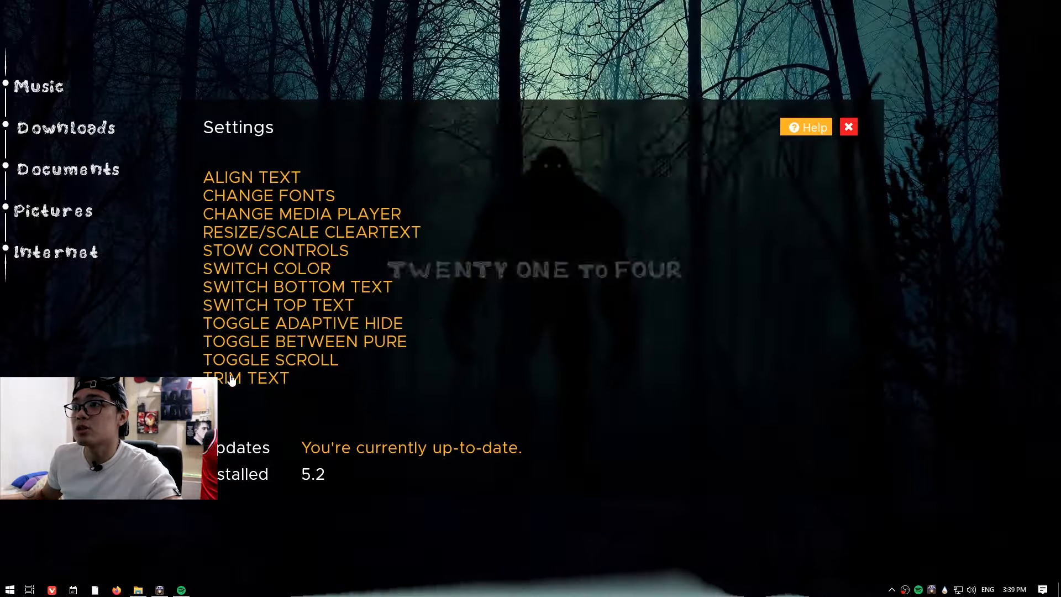
Open the Cleartext color switch options and close the Cleartext settings.
left_click(277, 270)
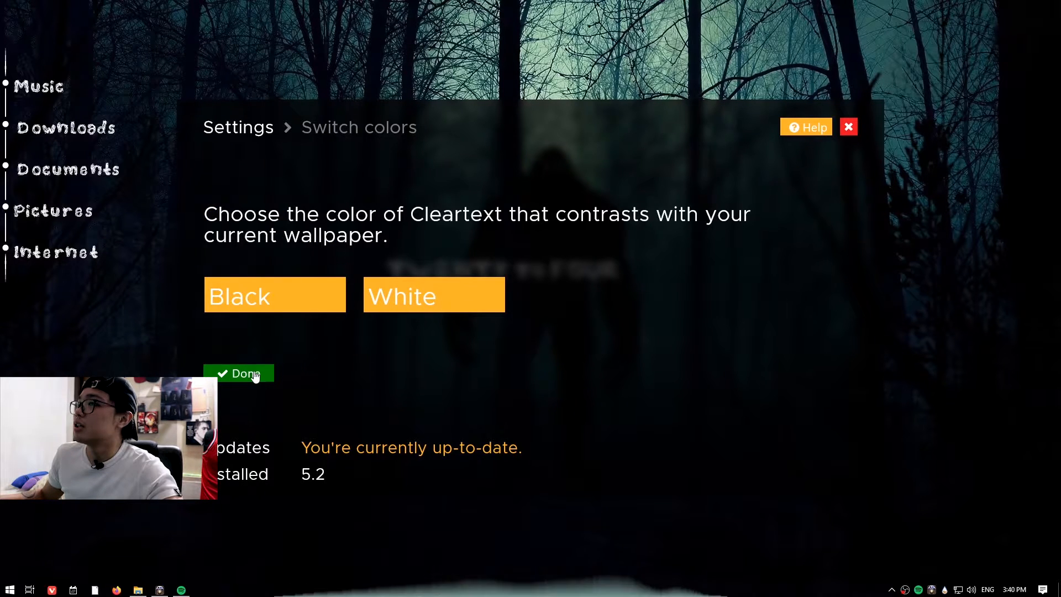
left_click(255, 376)
left_click(848, 129)
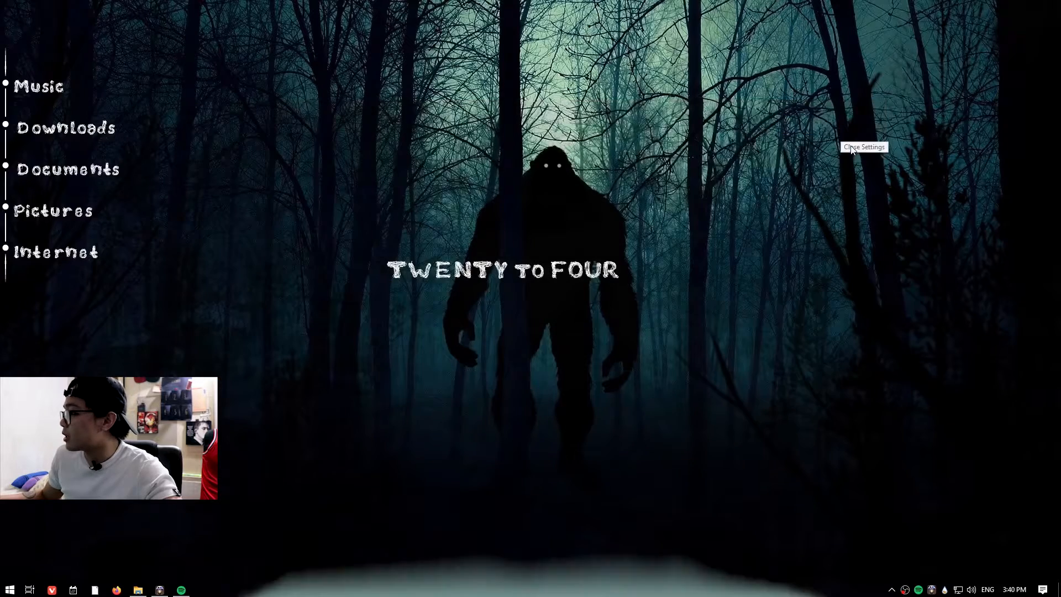
Load the Cleartext.ini skin from the Rainmeter tray menu's Cleartext skin list.
right_click(945, 590)
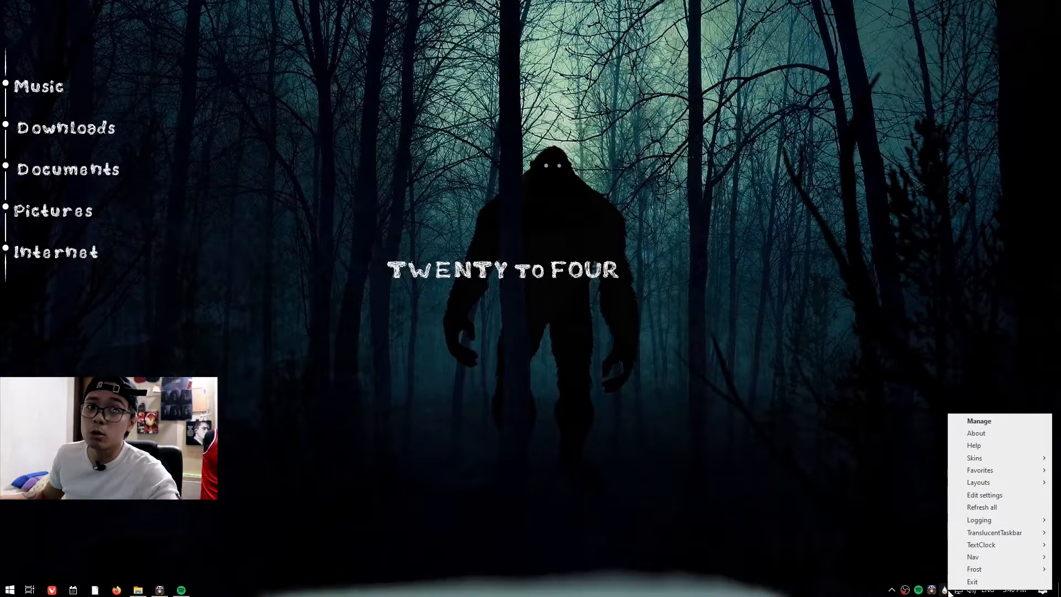
mouse_move(969, 462)
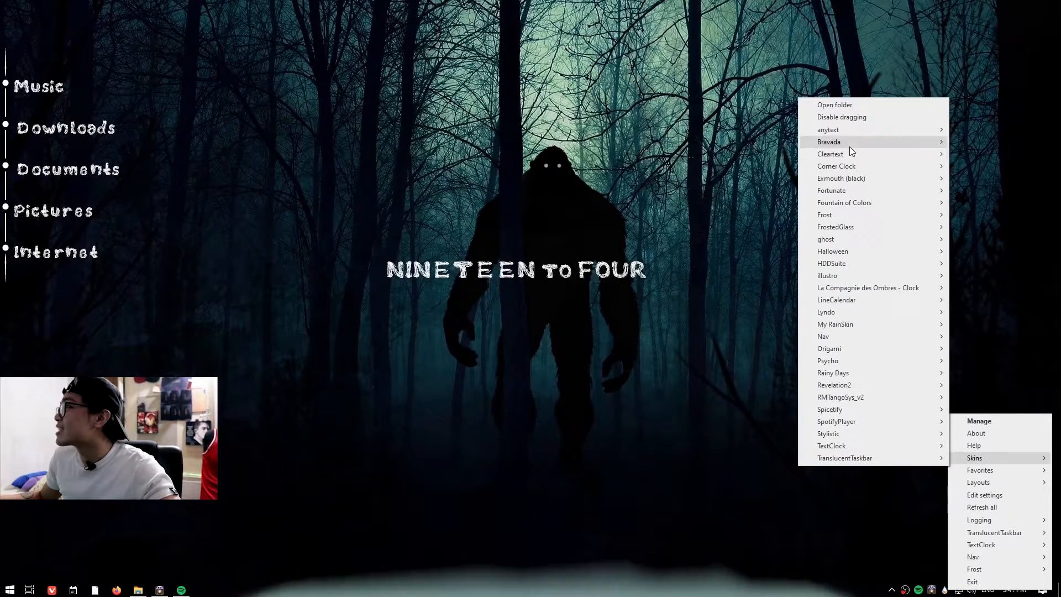
mouse_move(853, 154)
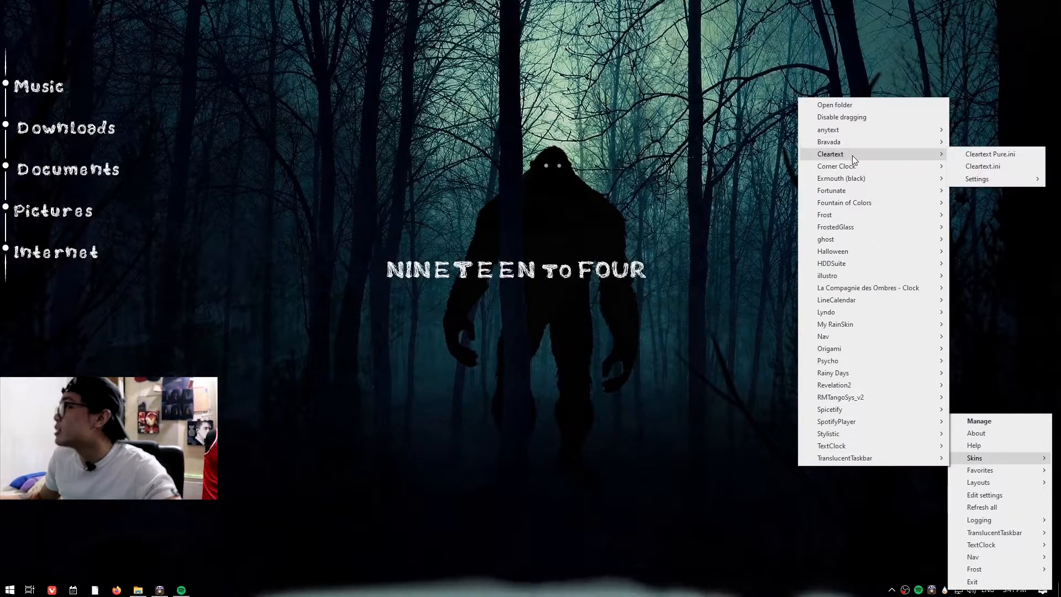
left_click(977, 165)
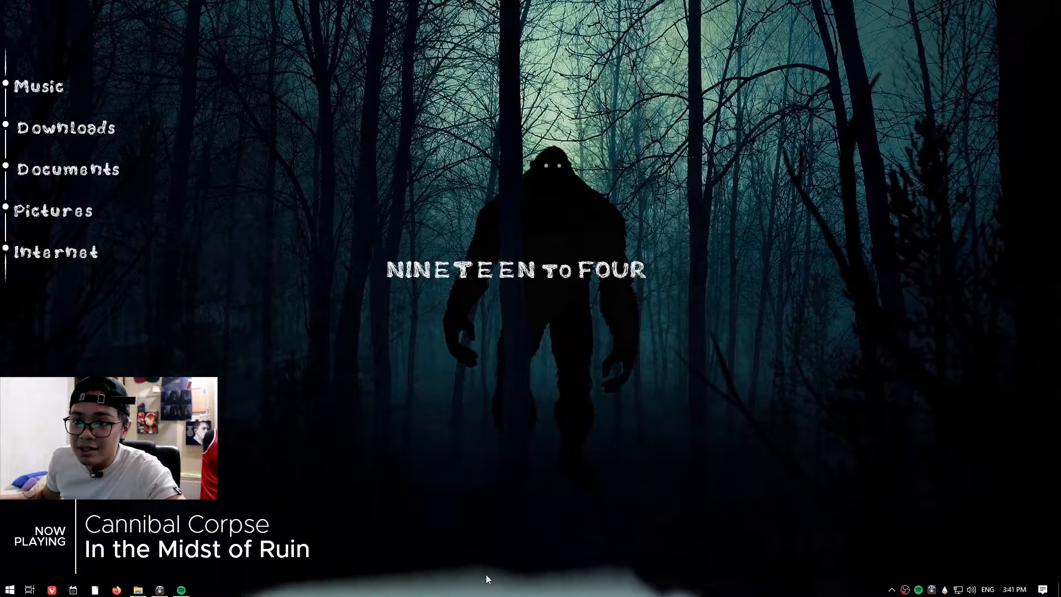
Skip to the next track with the Cleartext skin and switch its variant to Cleartext Pure.ini.
mouse_move(231, 502)
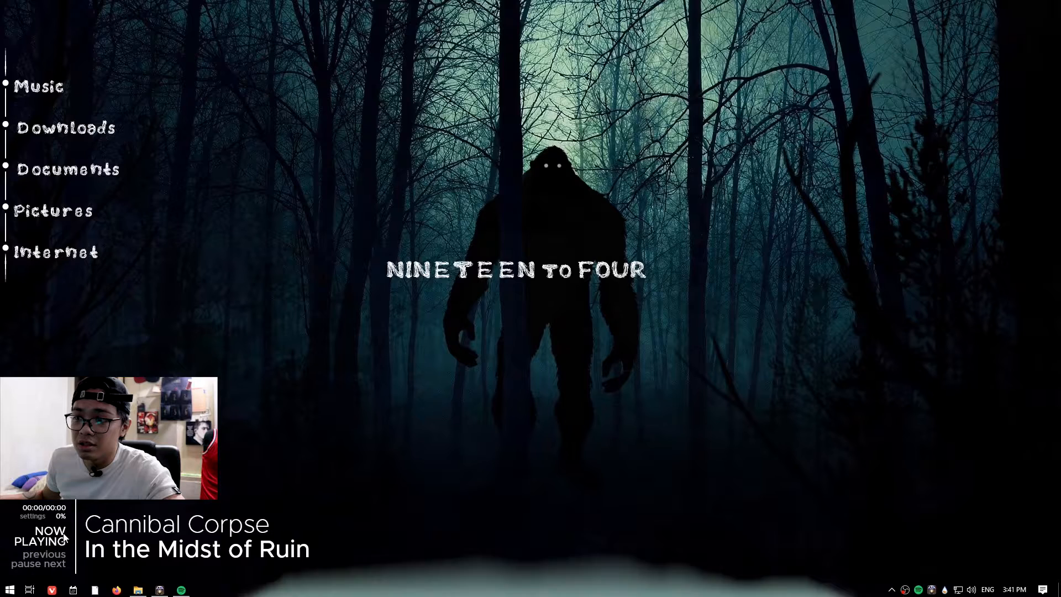
left_click(55, 564)
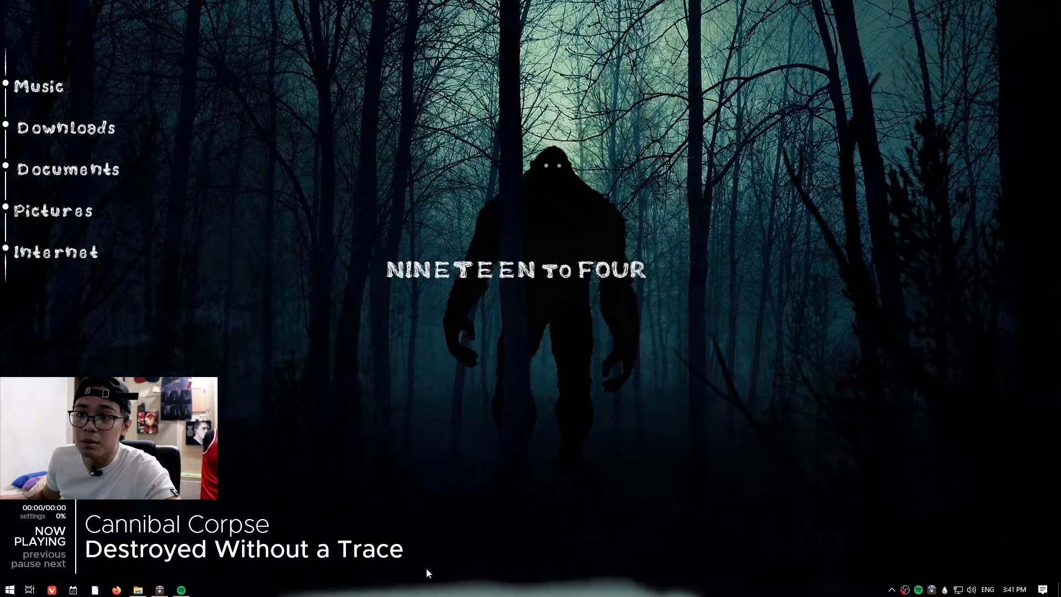
right_click(62, 532)
mouse_move(158, 440)
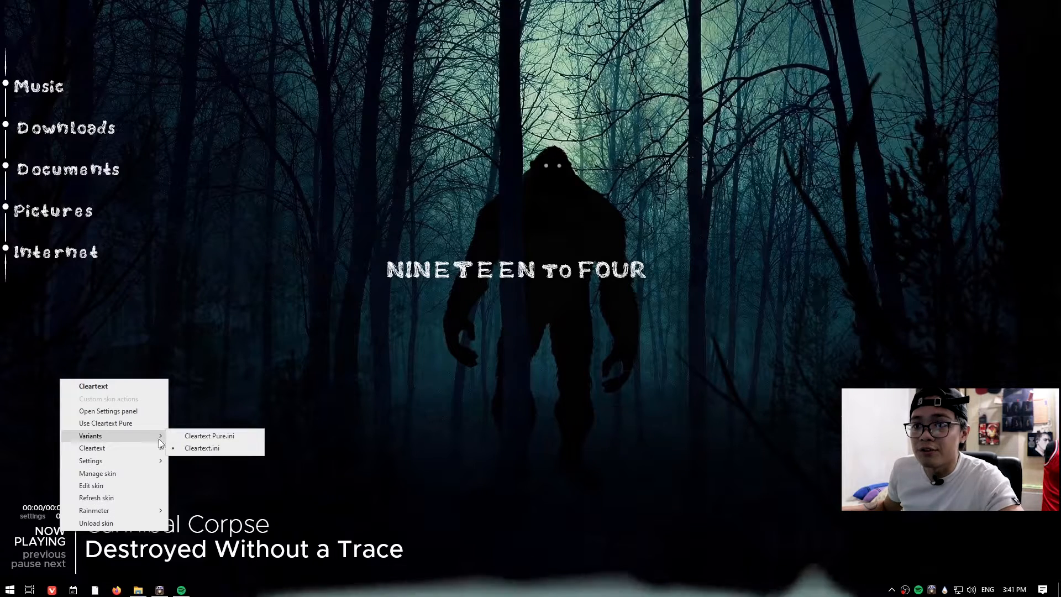
left_click(204, 435)
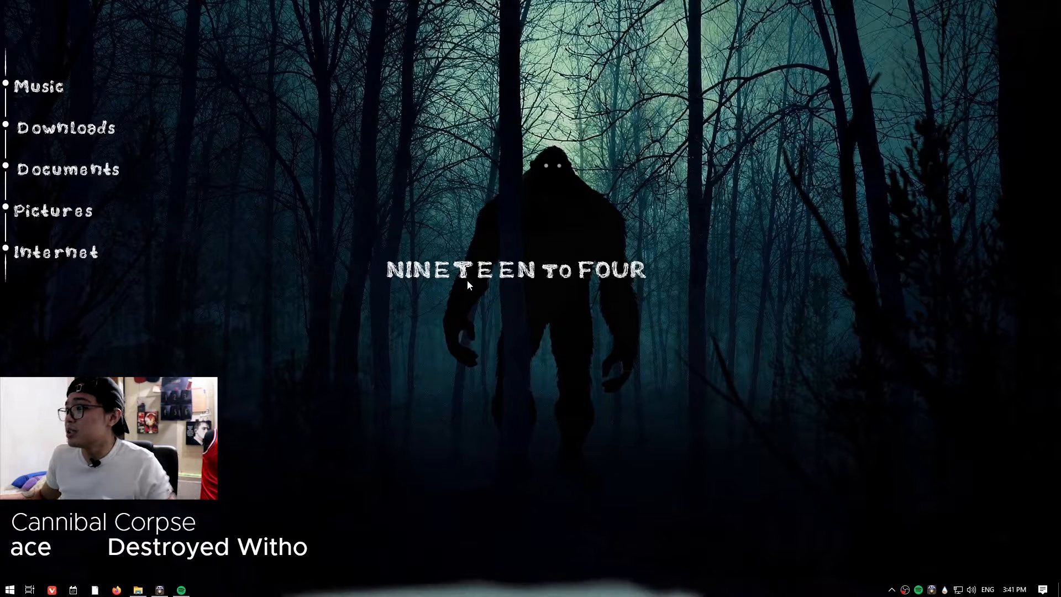
Open the Rainmeter Skins Cleartext folder and delete its Cleartext Pure.ini file.
left_click(138, 589)
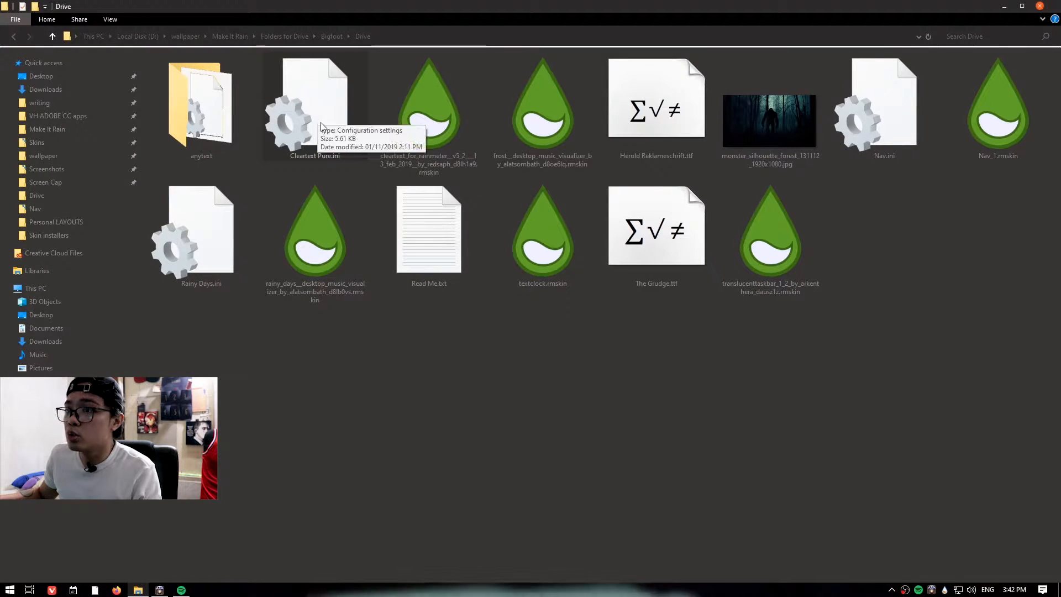
left_click(5, 589)
left_click(223, 454)
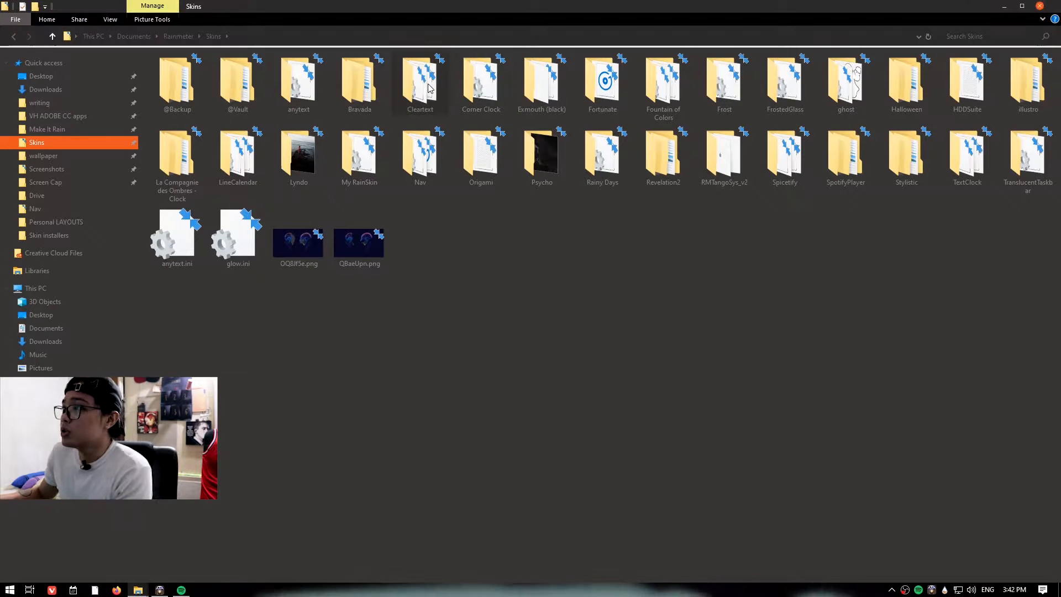
double_click(436, 88)
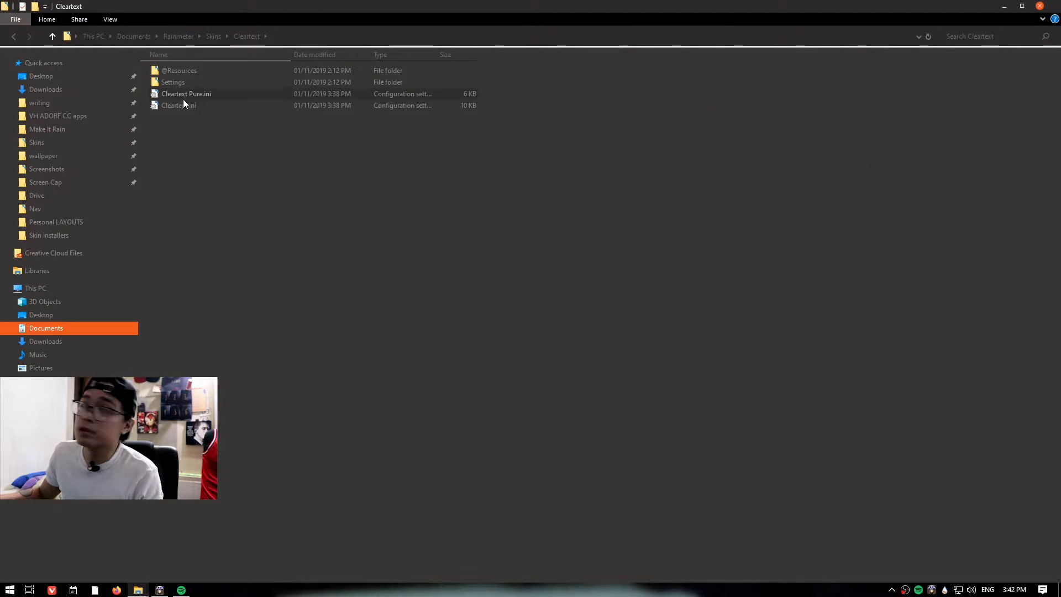
right_click(187, 95)
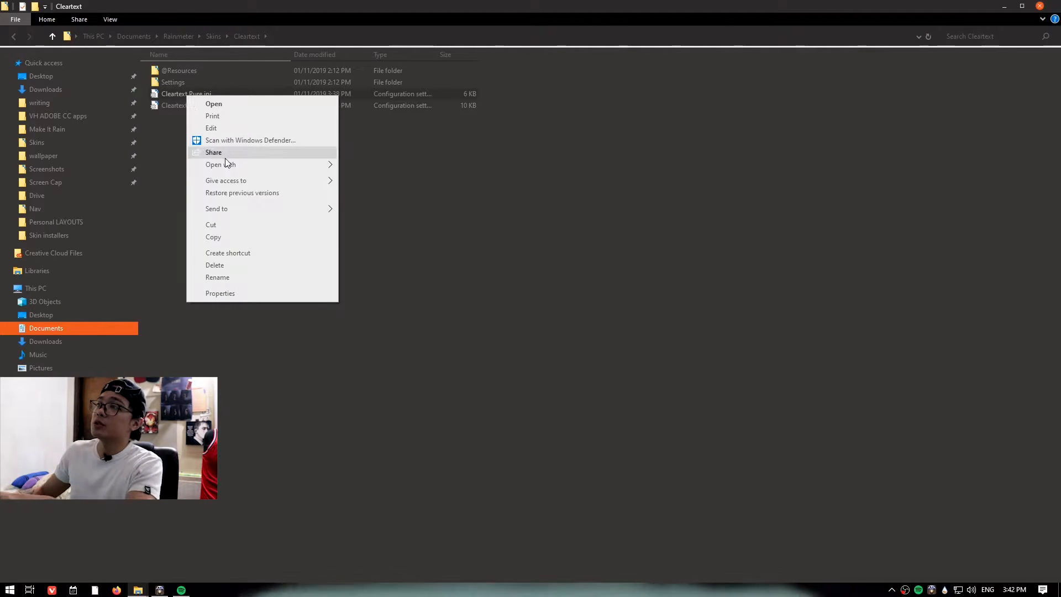
left_click(216, 265)
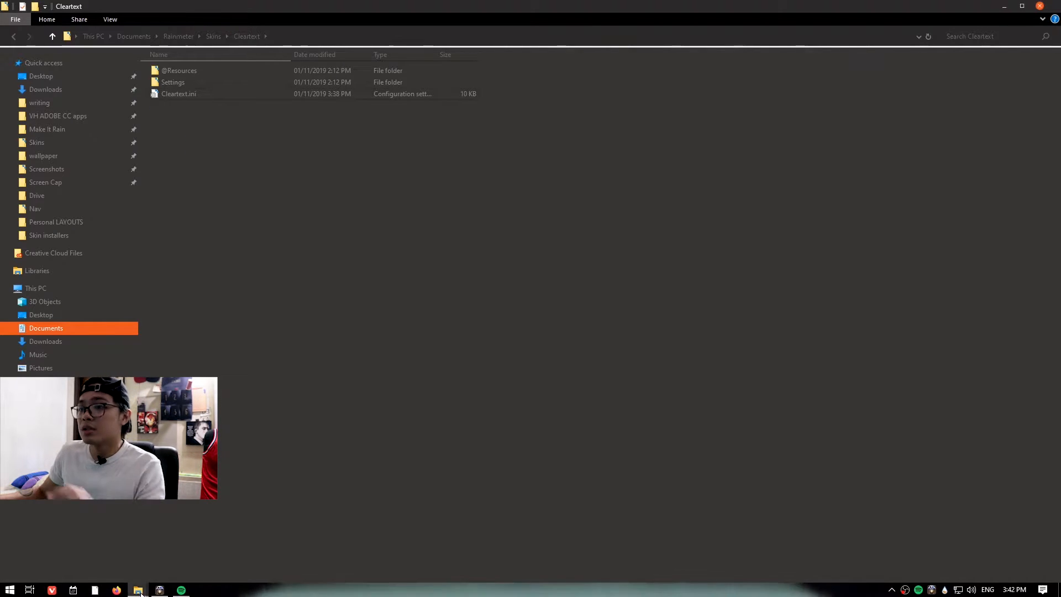
Copy Cleartext Pure.ini from the Bigfoot Drive folder into the Skins Cleartext folder and refresh the Cleartext skin.
mouse_move(139, 592)
left_click(60, 542)
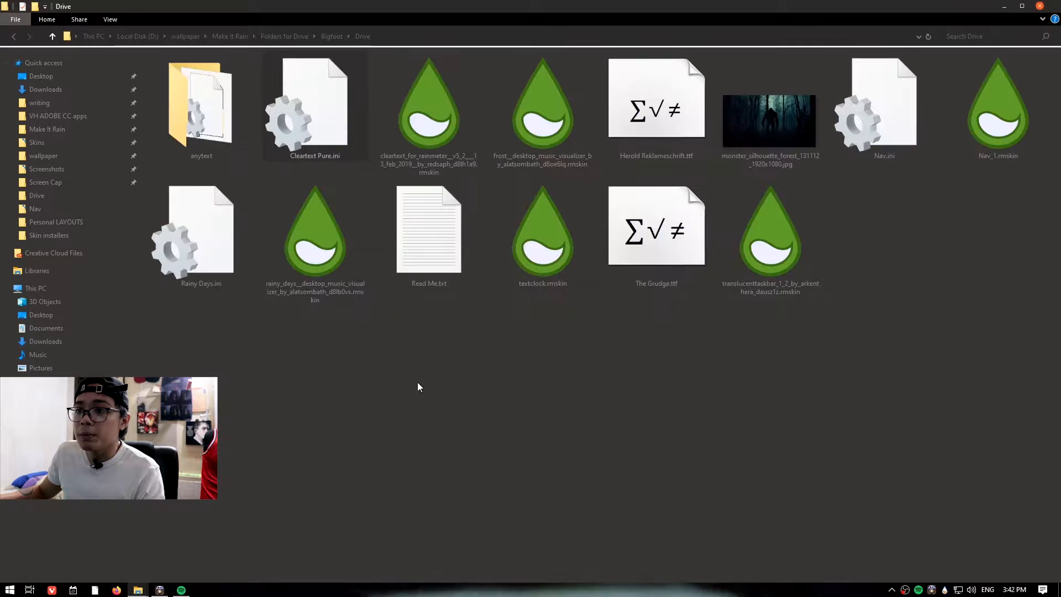
right_click(316, 131)
left_click(346, 256)
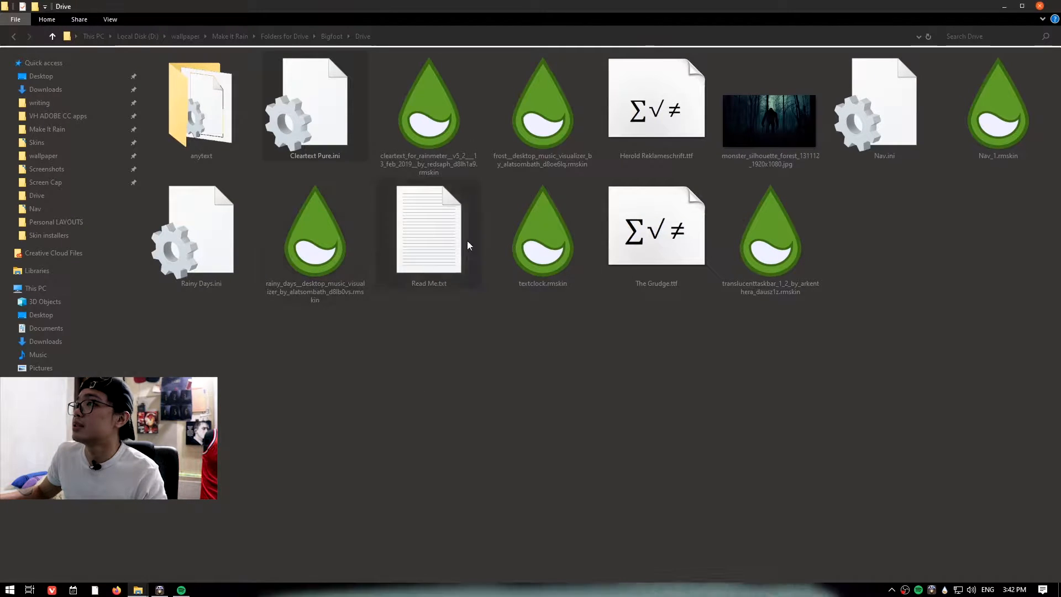
left_click(1005, 7)
right_click(423, 191)
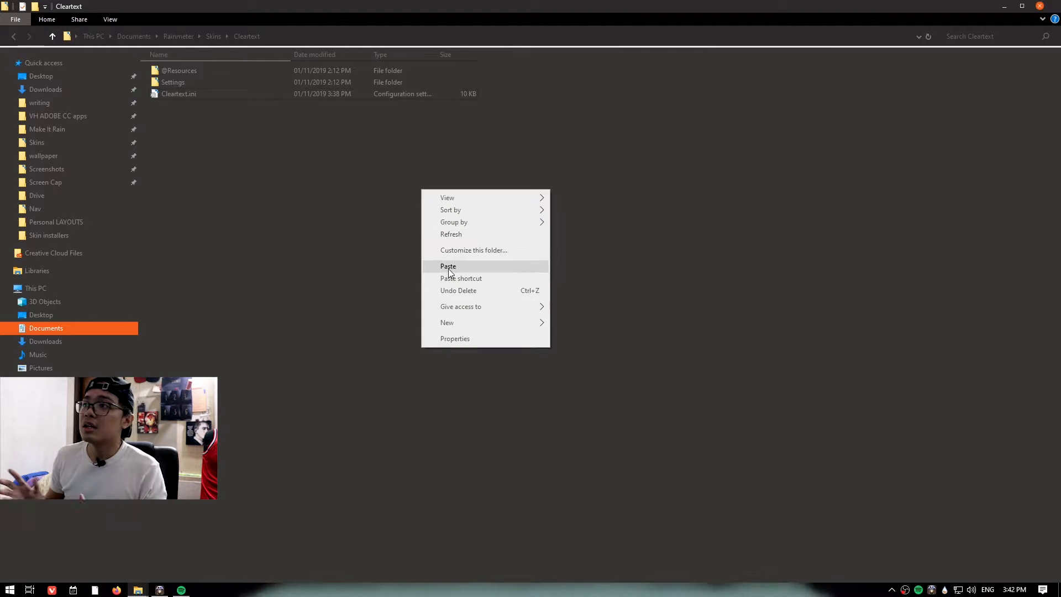
left_click(448, 266)
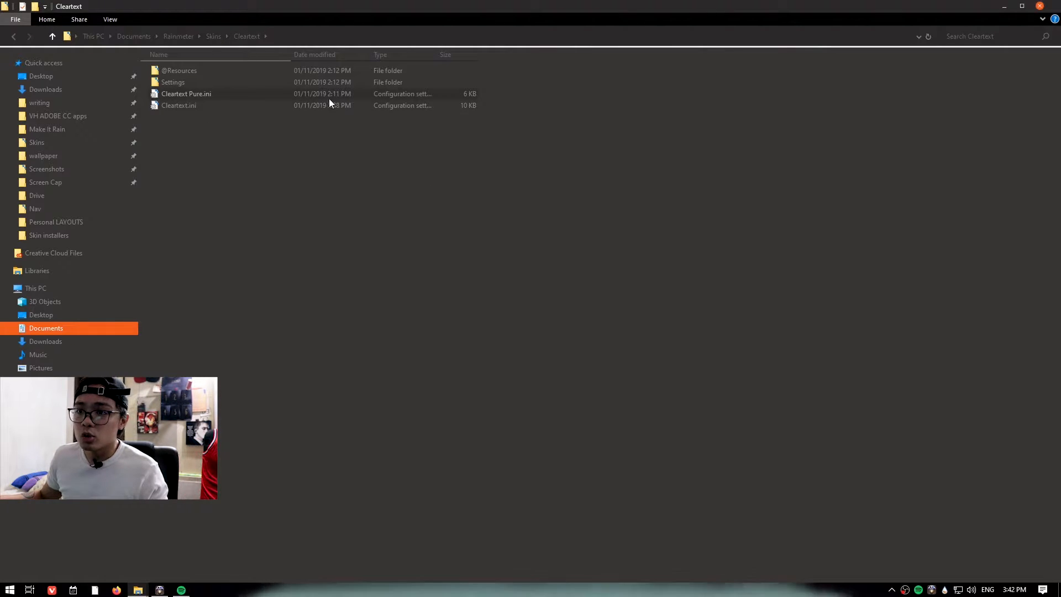
left_click(1002, 6)
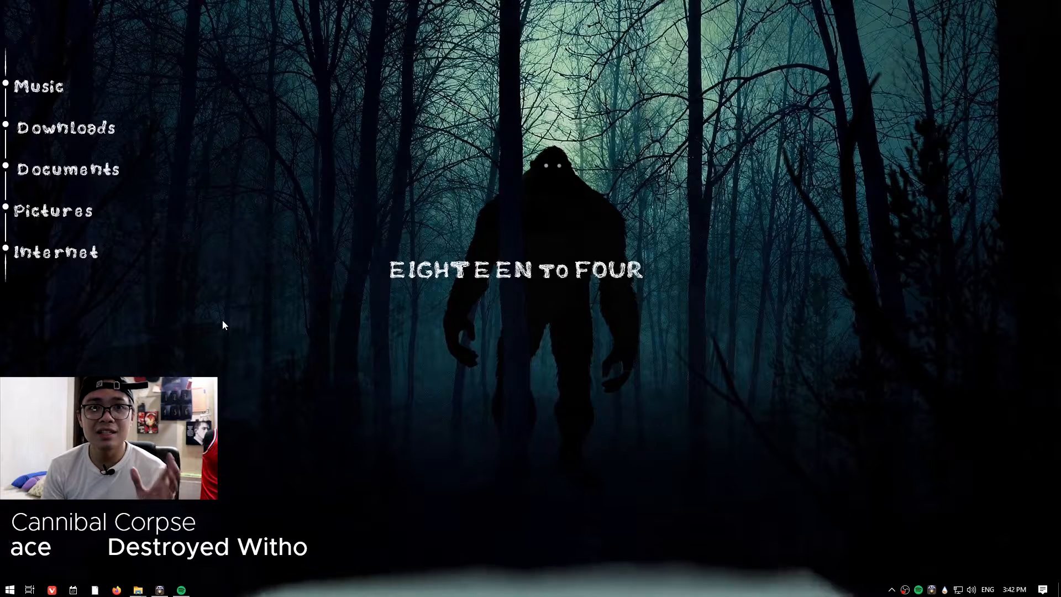
right_click(77, 523)
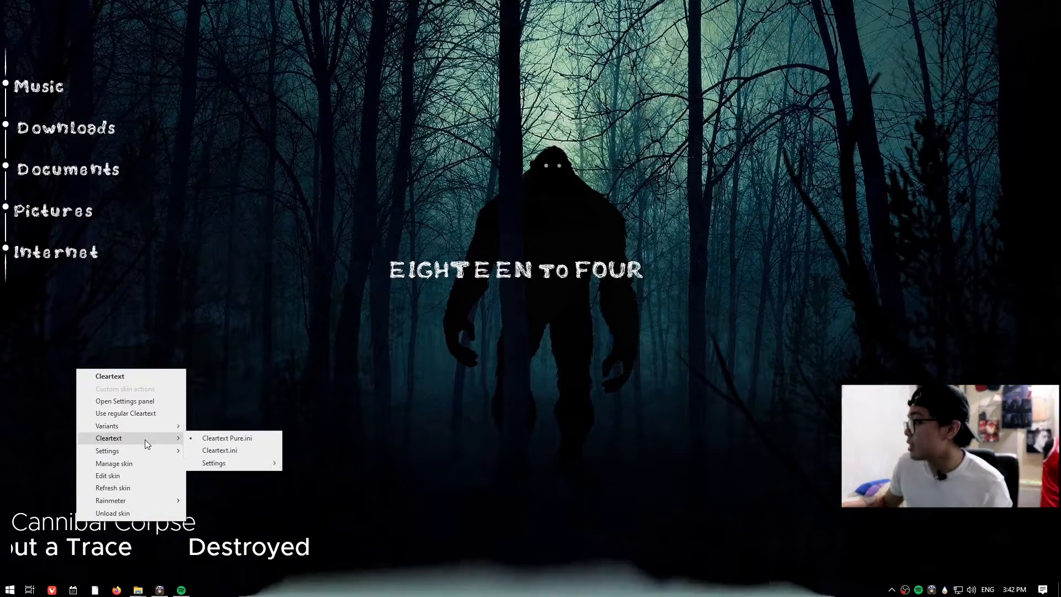
left_click(124, 488)
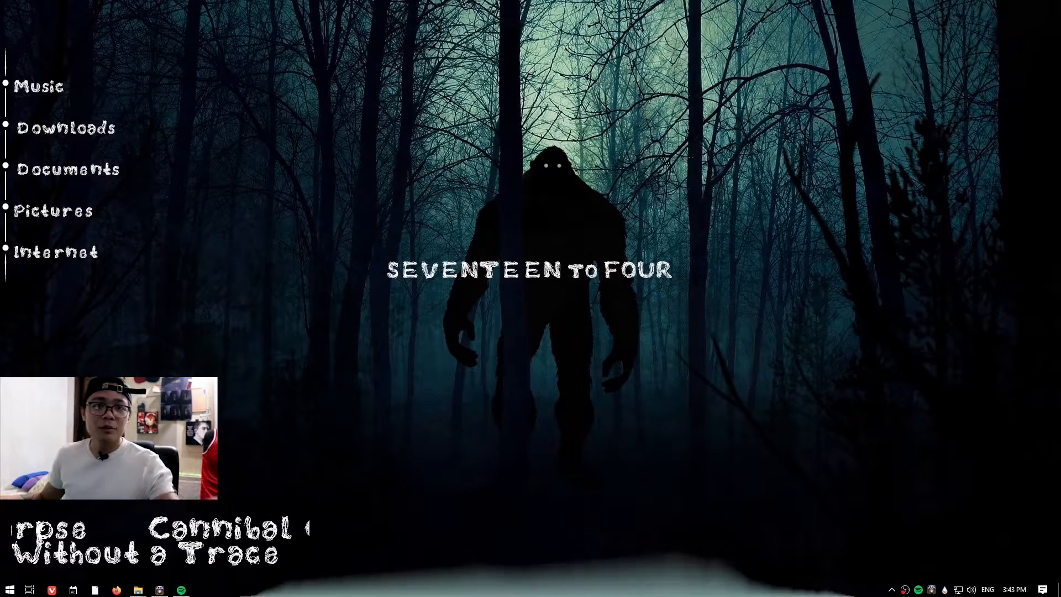
Install the Rainy Days music visualizer skin package from the Drive folder.
mouse_move(136, 593)
left_click(247, 511)
left_click(155, 527)
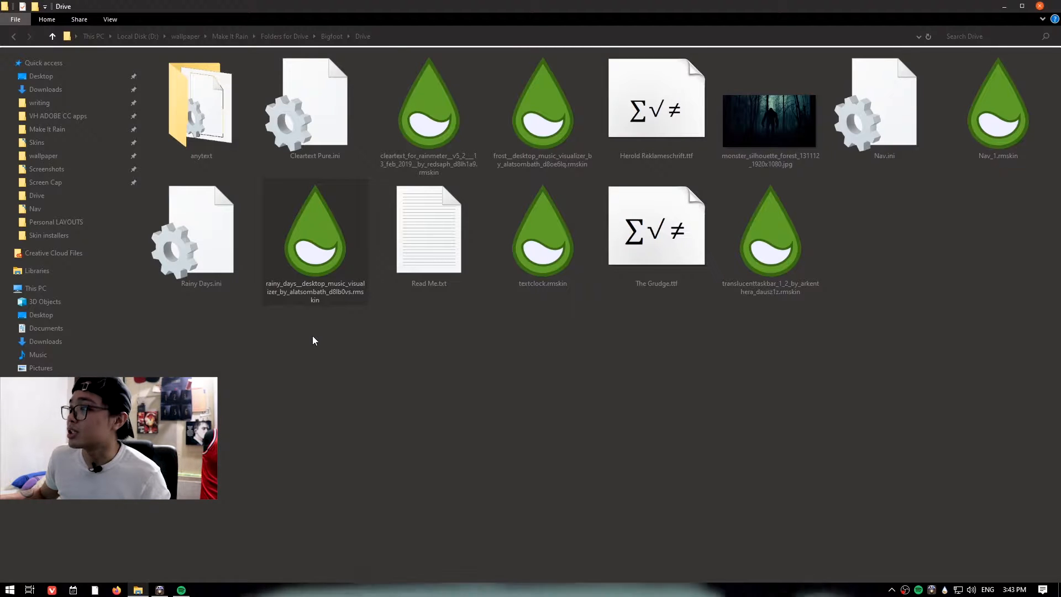
double_click(297, 260)
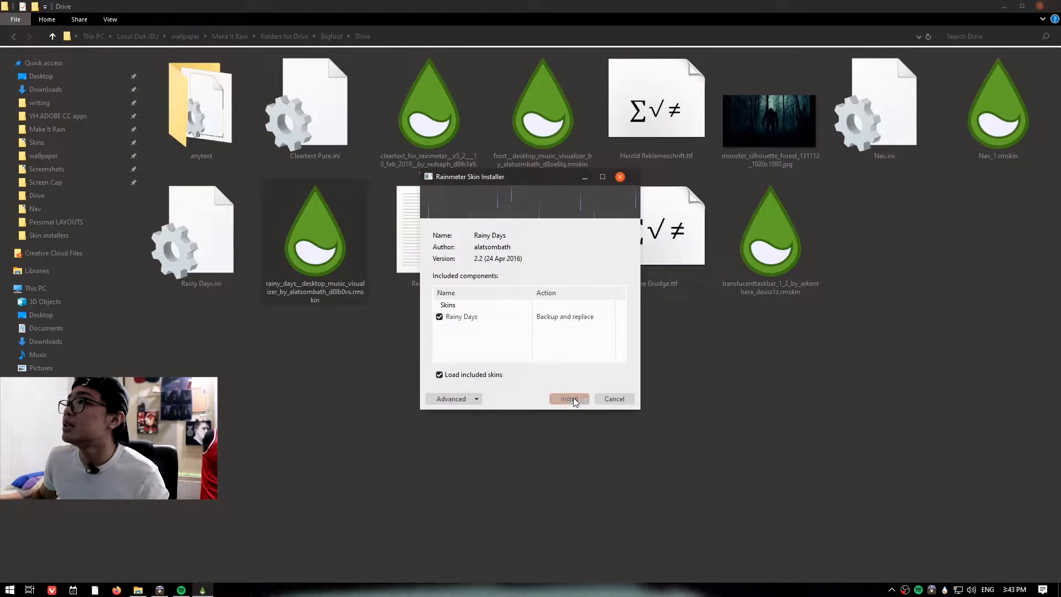
left_click(569, 399)
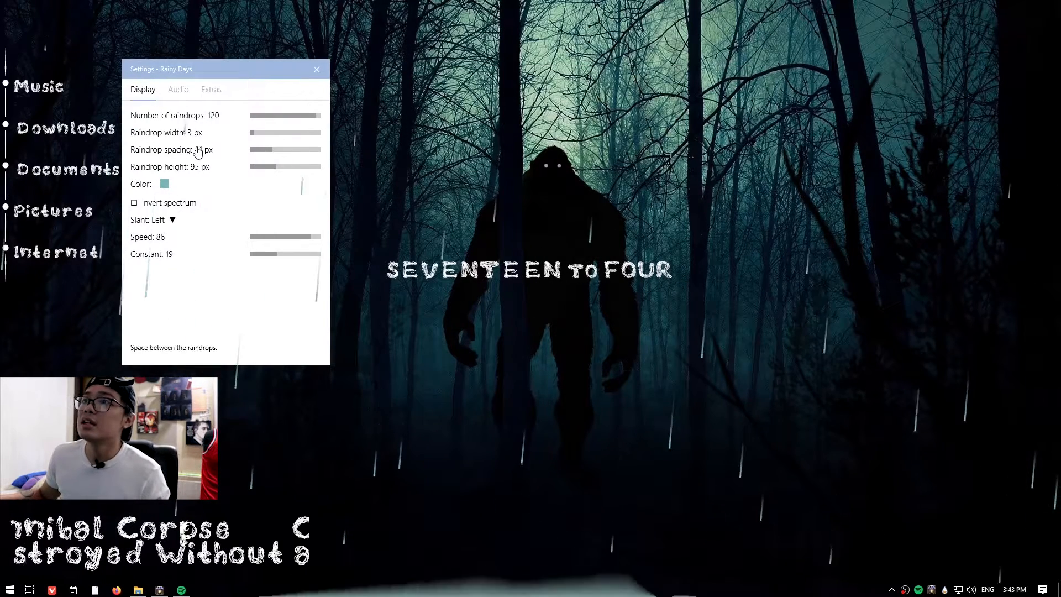
Set the Rainy Days raindrop falling speed to 22.
left_click(161, 221)
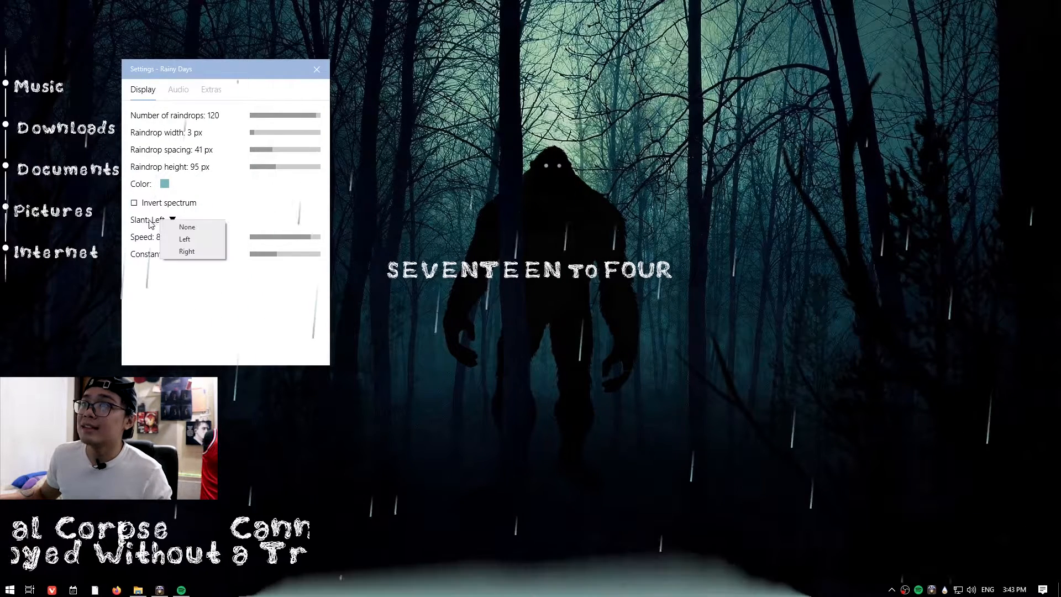
left_click(152, 221)
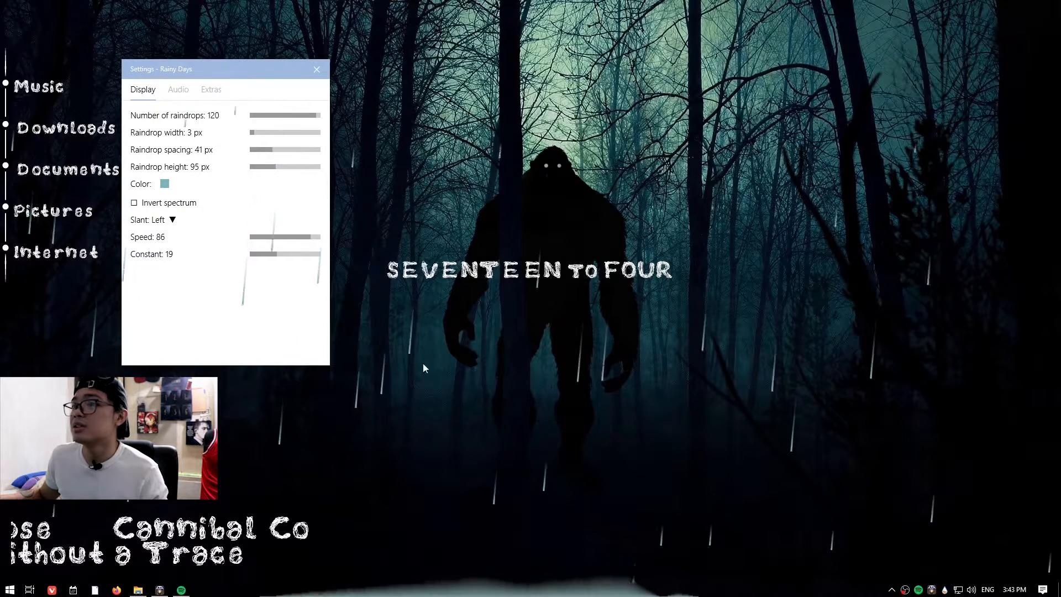
left_click(266, 236)
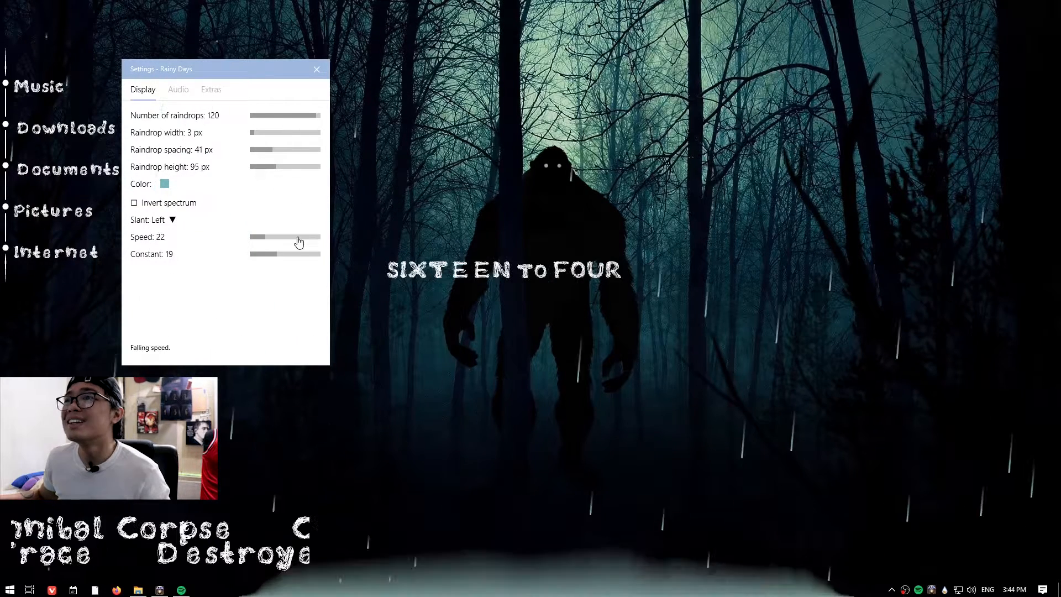
Try setting the visualizer's audio resolution to 2048 points, then restore 256 points.
left_click(178, 89)
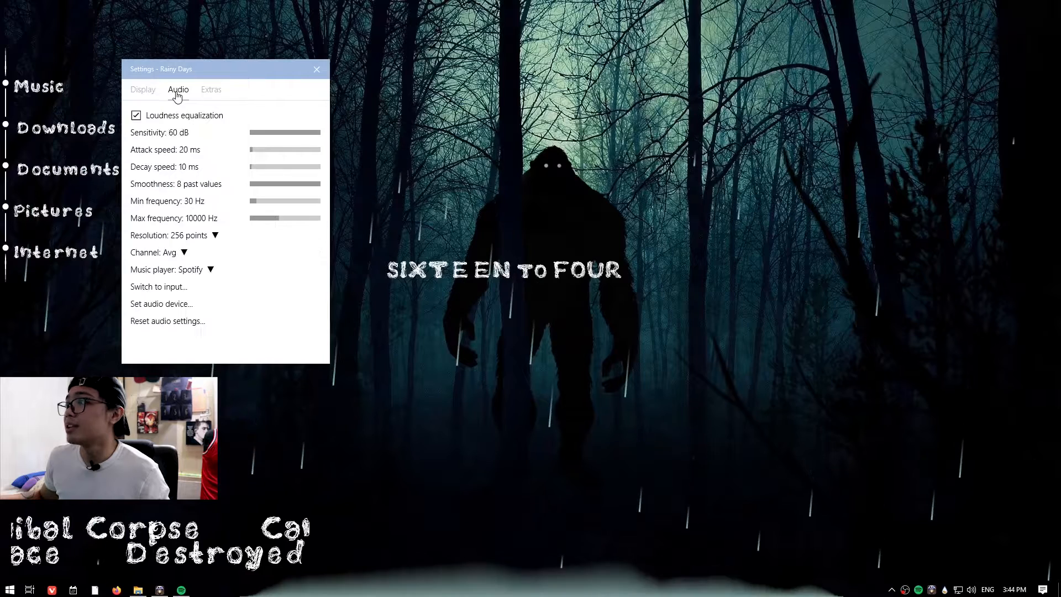
left_click(188, 235)
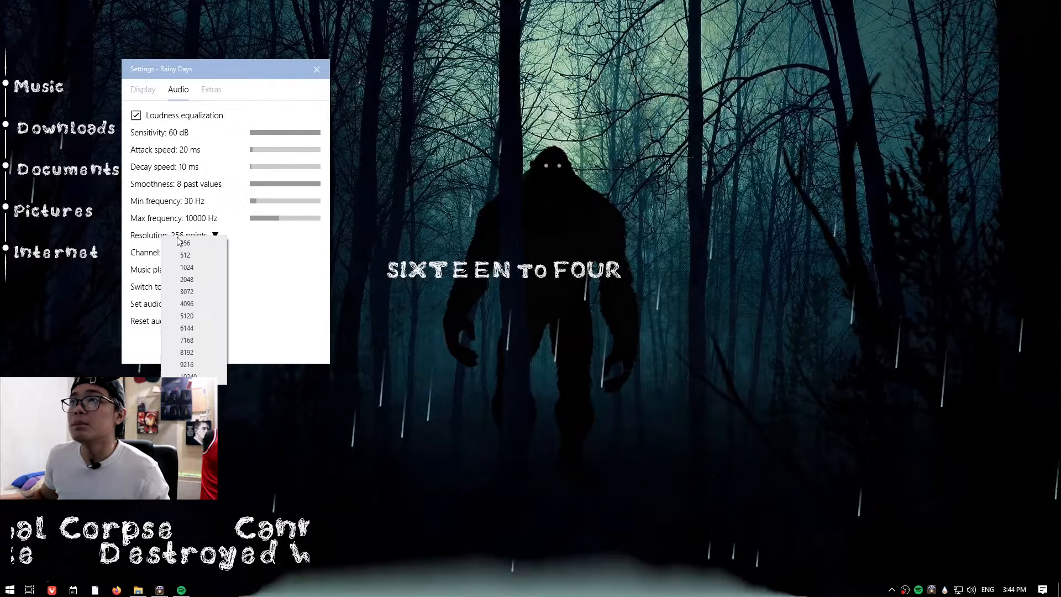
left_click(195, 280)
left_click(220, 235)
left_click(232, 243)
Select Spotify as the Rainy Days music player in the audio settings.
left_click(150, 271)
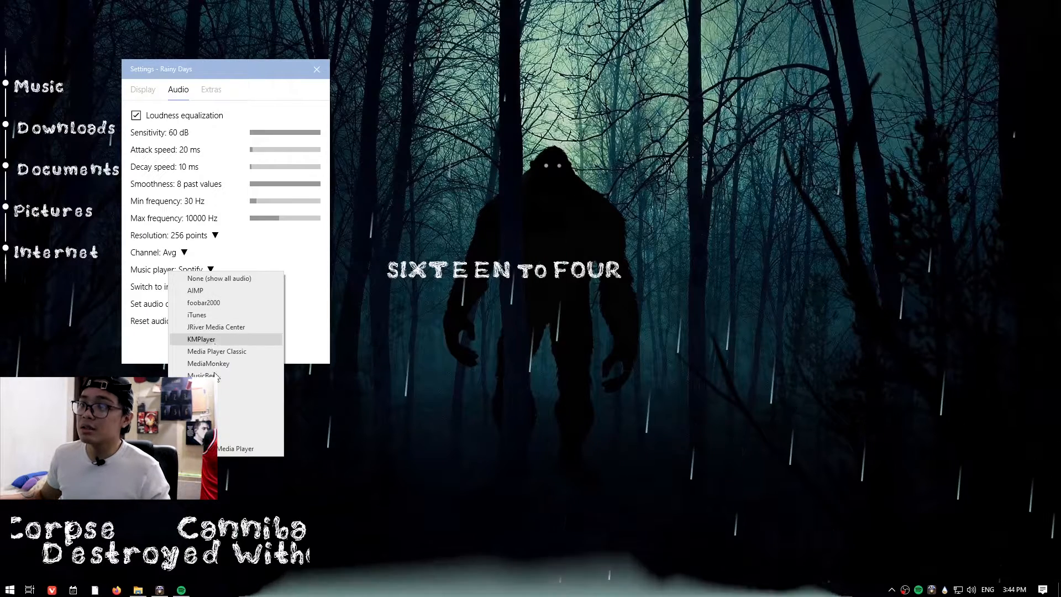
left_click(199, 413)
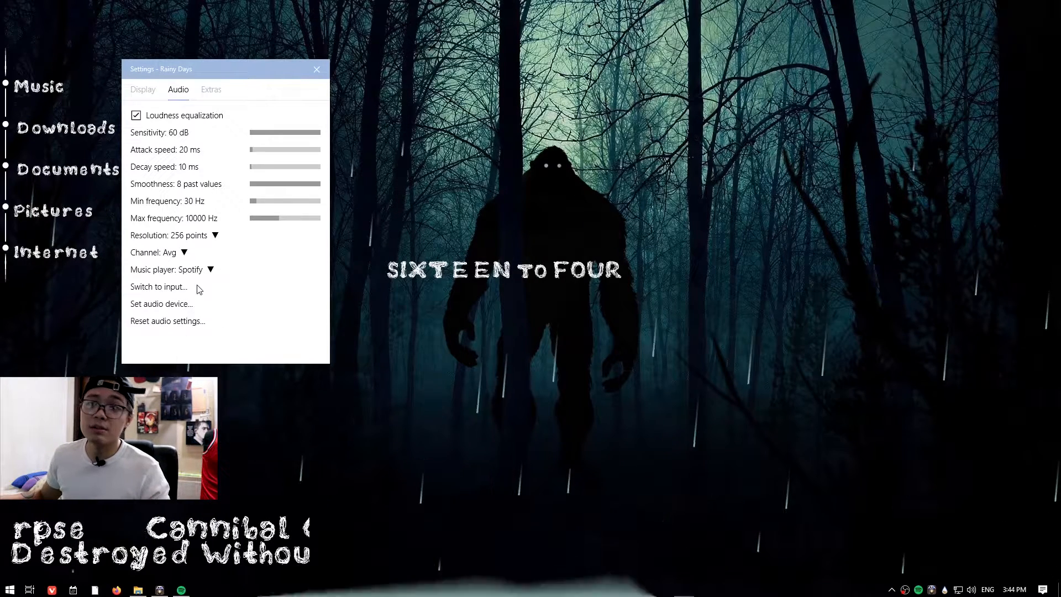
left_click(192, 270)
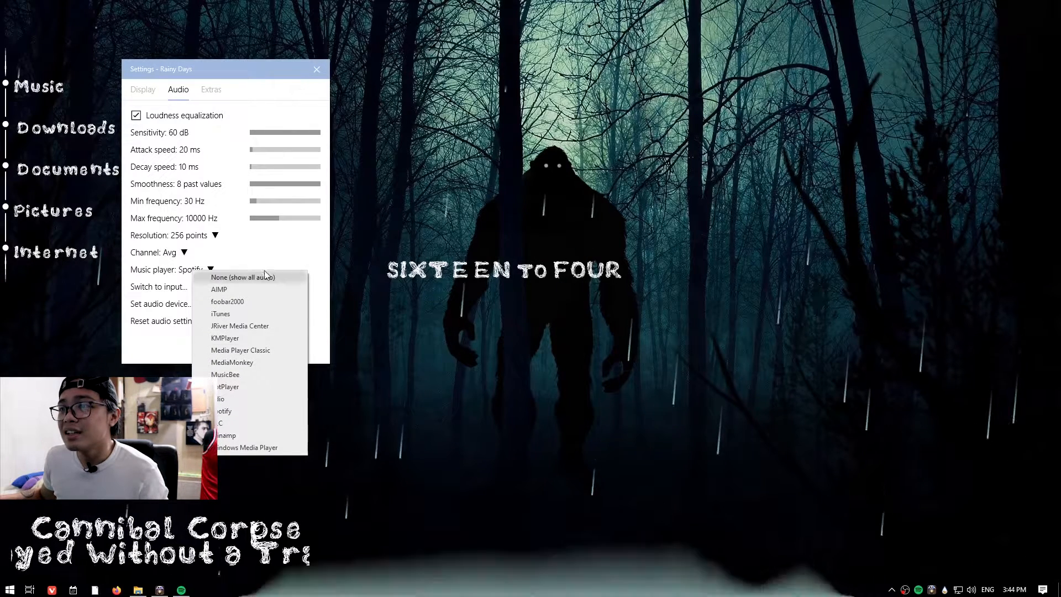
left_click(247, 412)
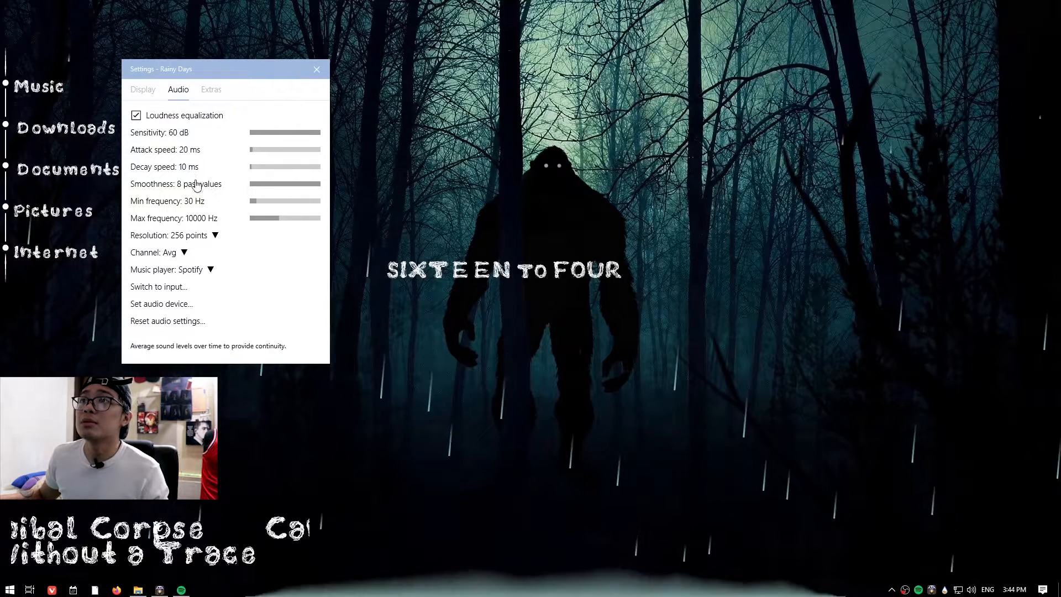
Open the Rainy Days variables file from its settings window, save it and close the editor.
left_click(136, 94)
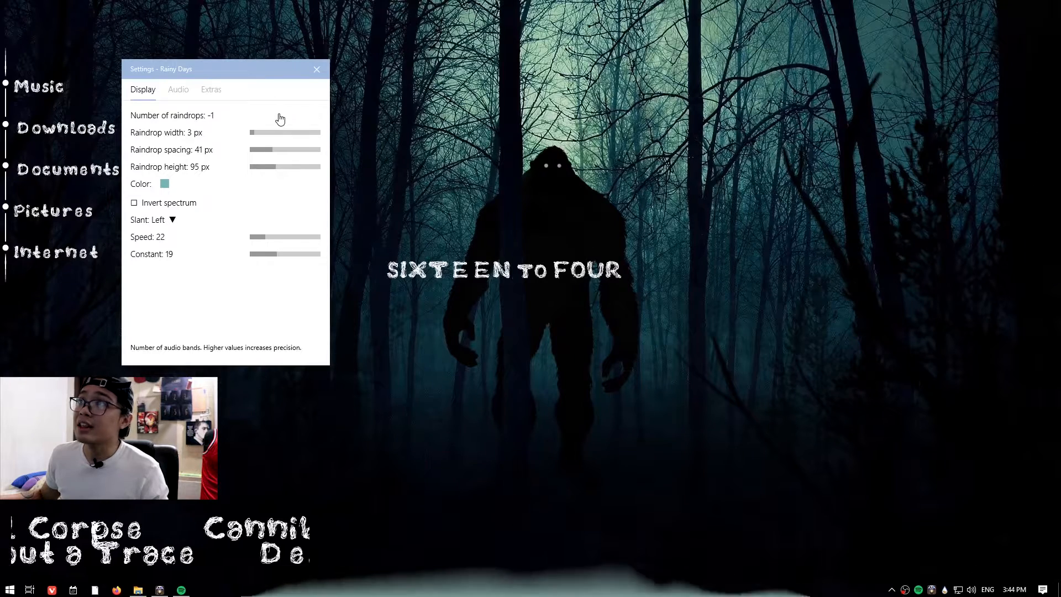
right_click(182, 119)
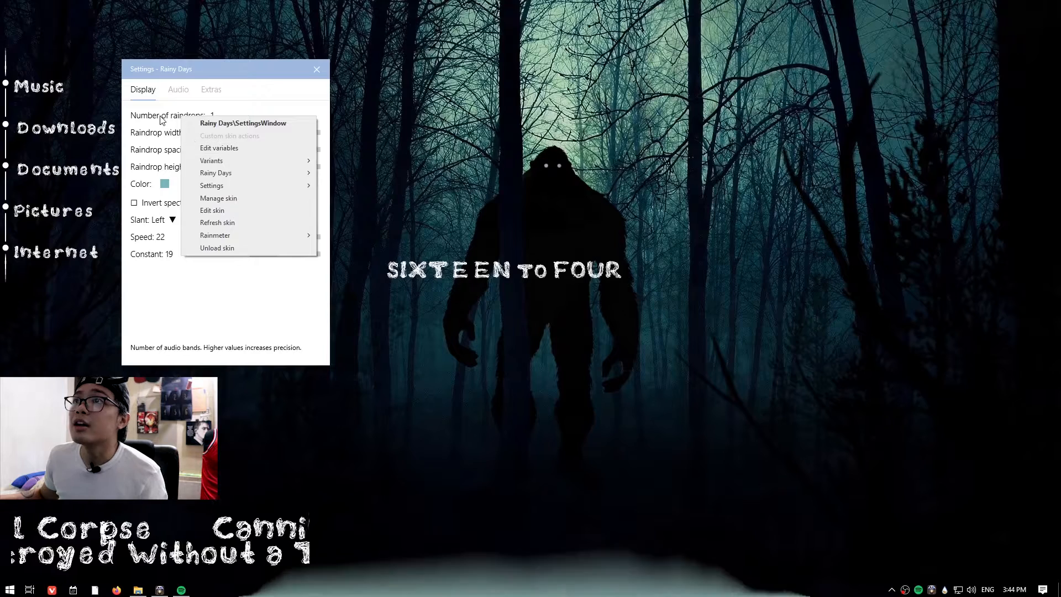
right_click(161, 119)
right_click(148, 119)
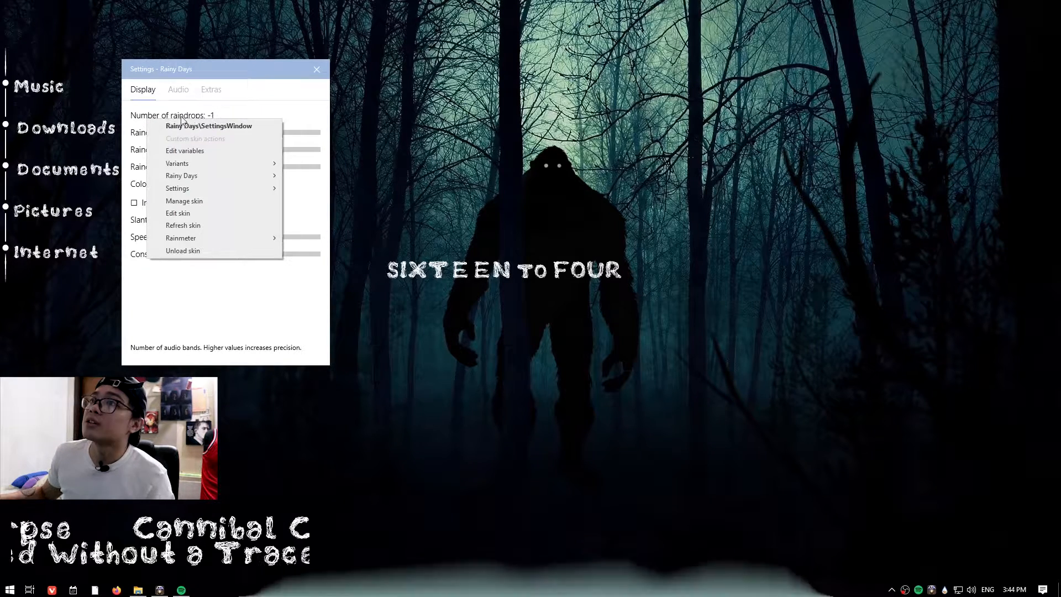
left_click(182, 152)
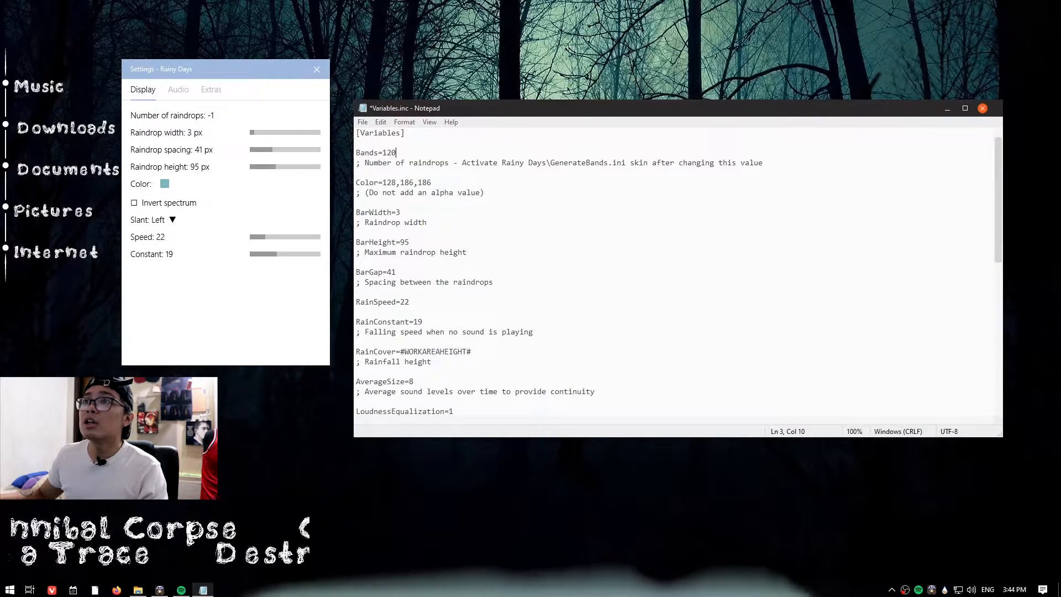
left_click(363, 122)
left_click(379, 170)
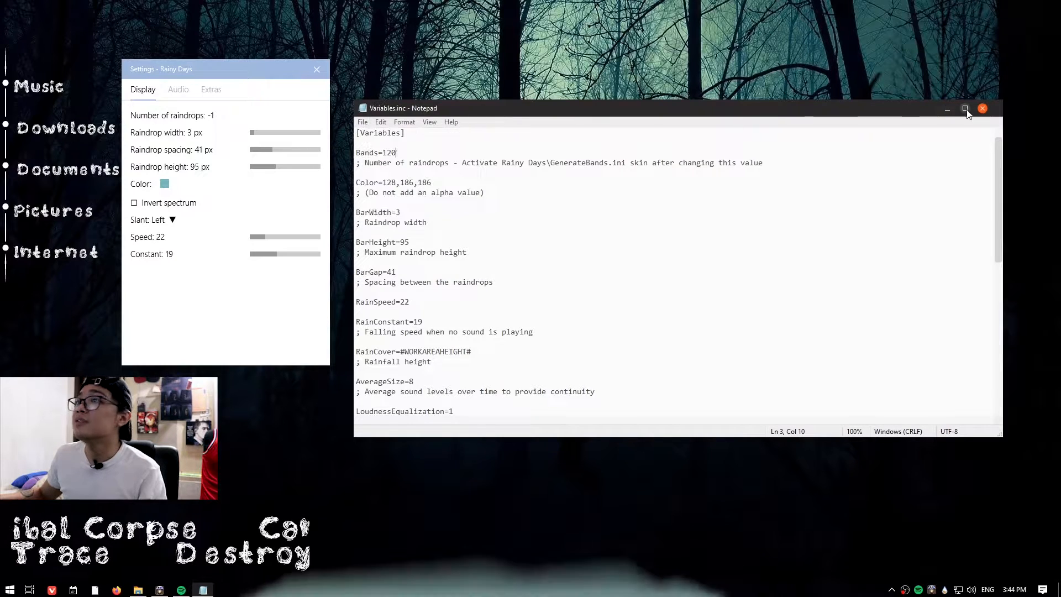
left_click(983, 109)
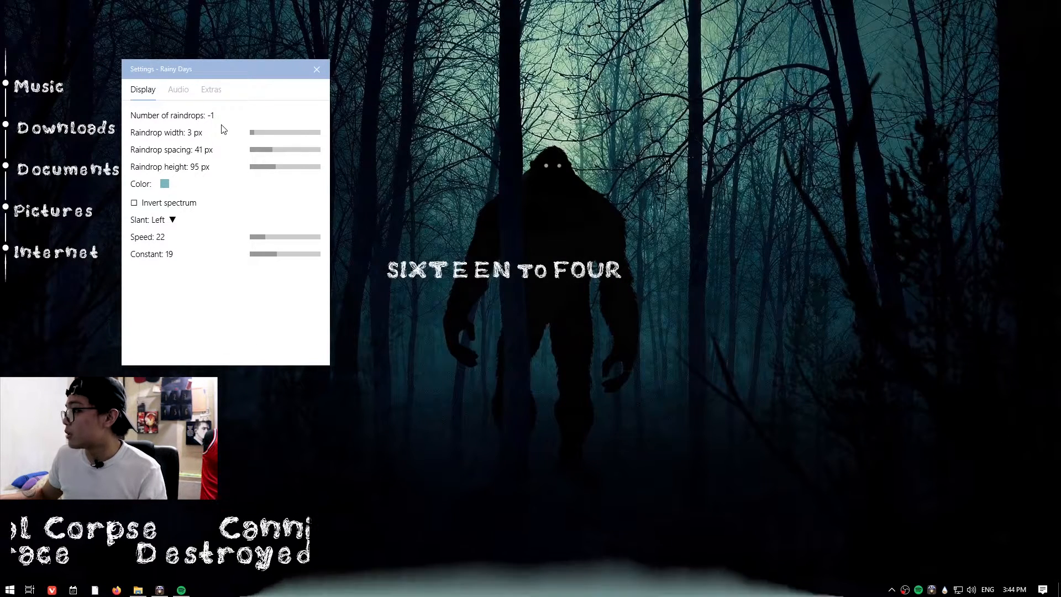
Browse the loaded skins in the Rainmeter skins menu.
right_click(945, 590)
mouse_move(972, 417)
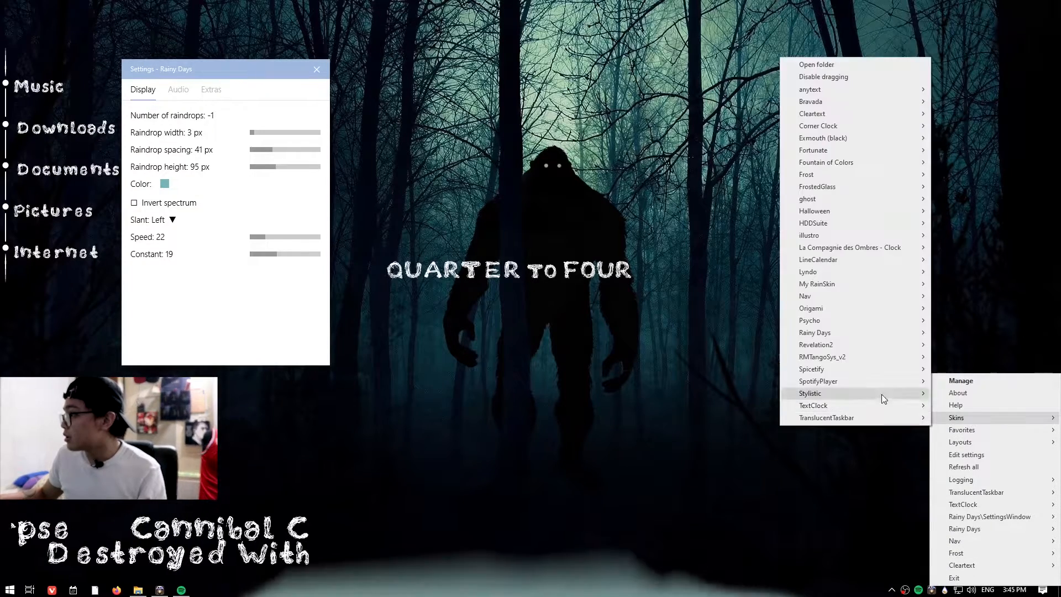
mouse_move(841, 332)
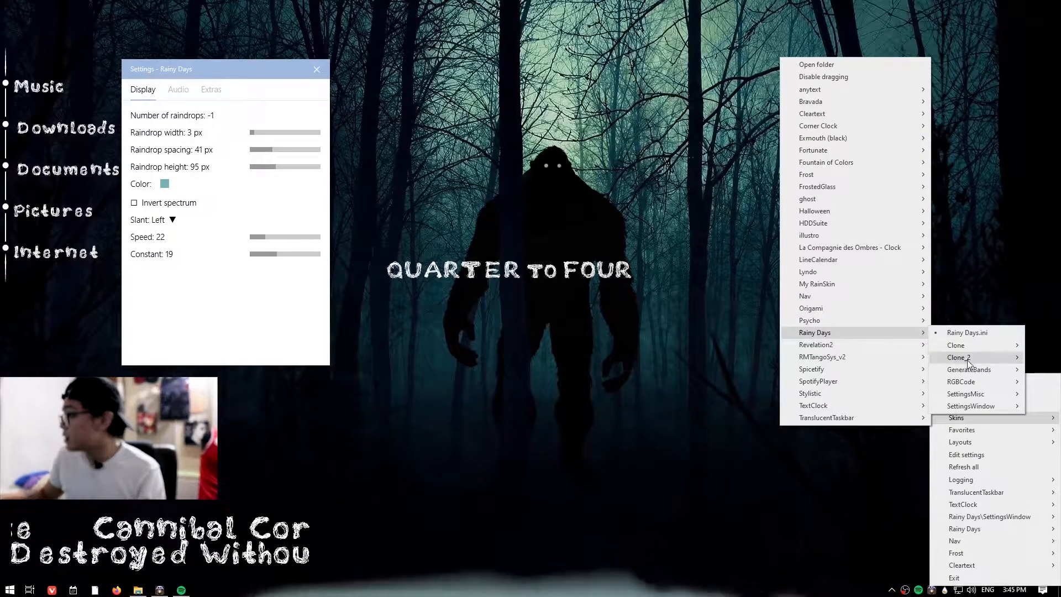
mouse_move(972, 373)
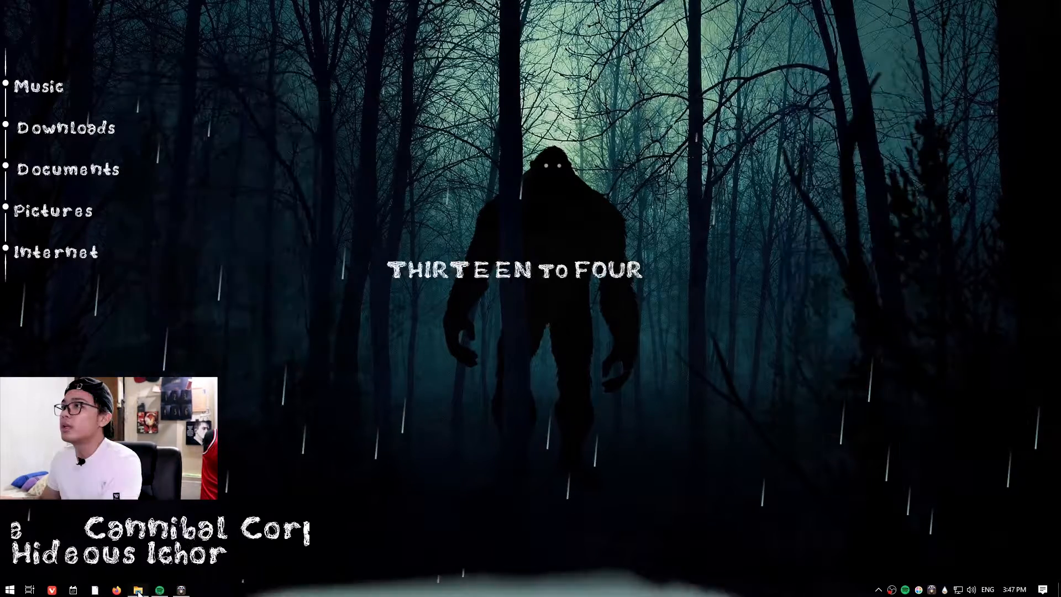
Open the Herold Reklameschrift font file in the Drive folder and close its preview.
left_click(141, 592)
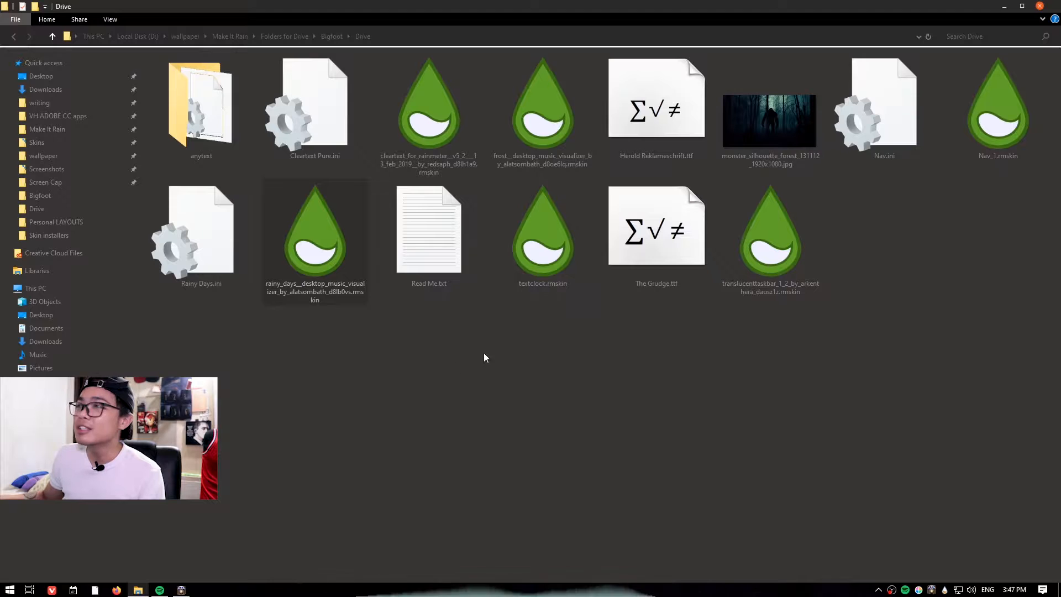
double_click(666, 148)
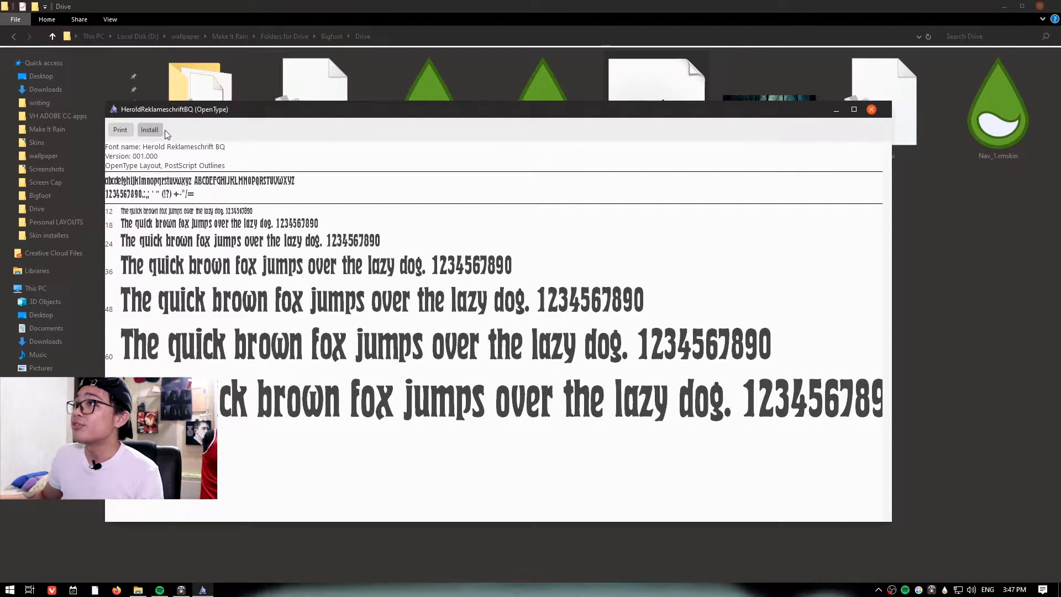
left_click(873, 108)
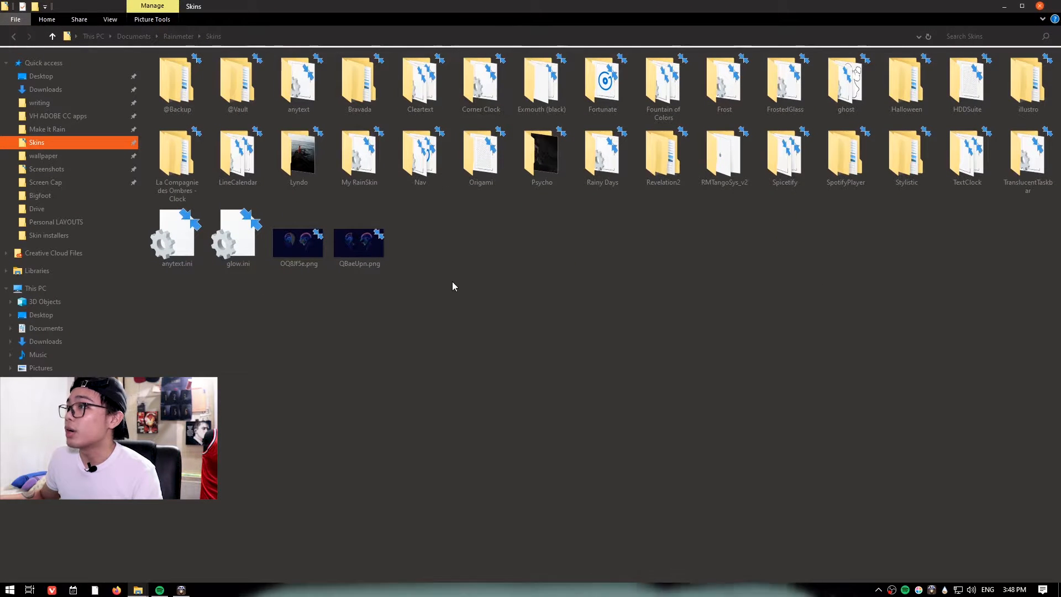
Refresh the Rainmeter Skins folder, open the anytext folder and close the file explorer.
right_click(462, 271)
left_click(432, 355)
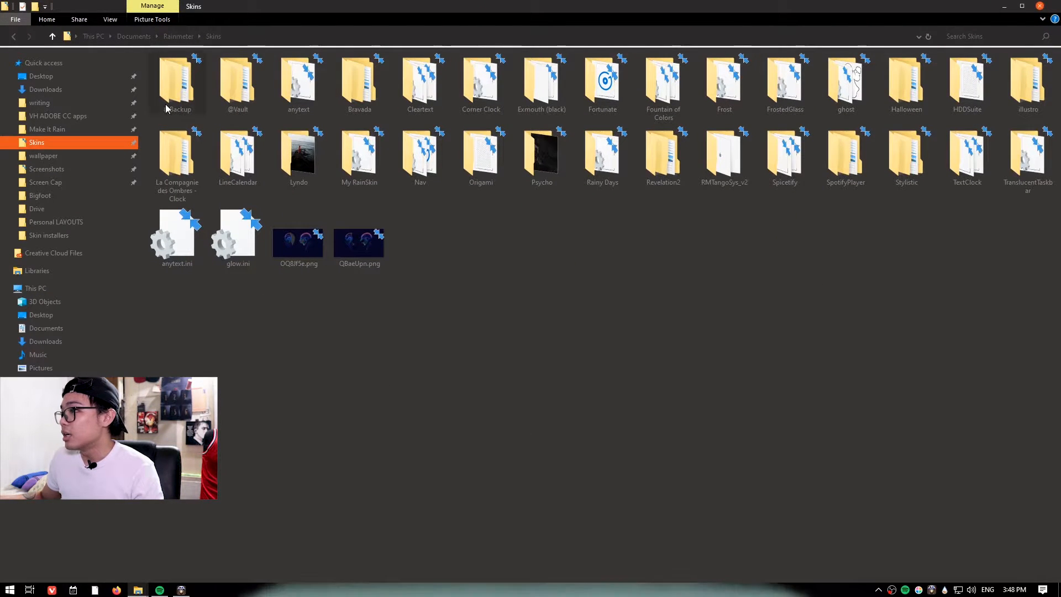
double_click(293, 83)
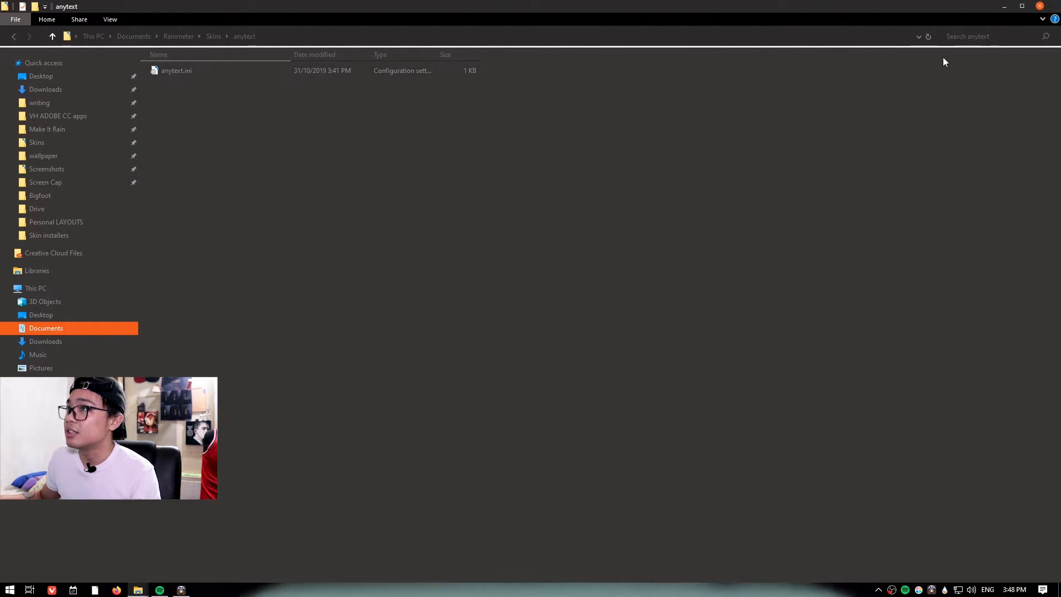
left_click(1039, 6)
left_click(1003, 8)
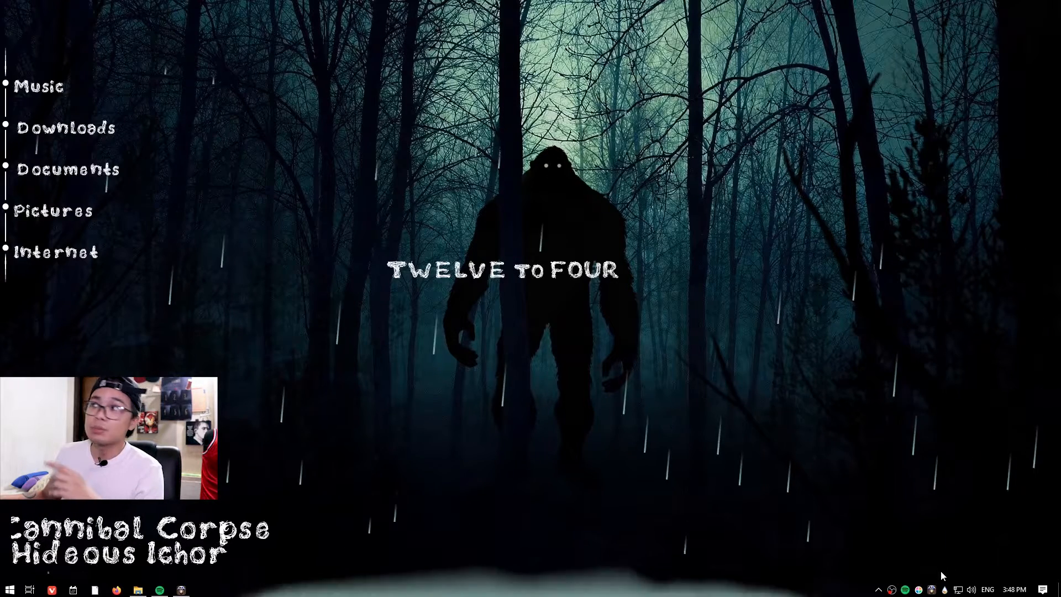
Load the anytext skin and position its text near the bottom centre of the desktop.
right_click(945, 590)
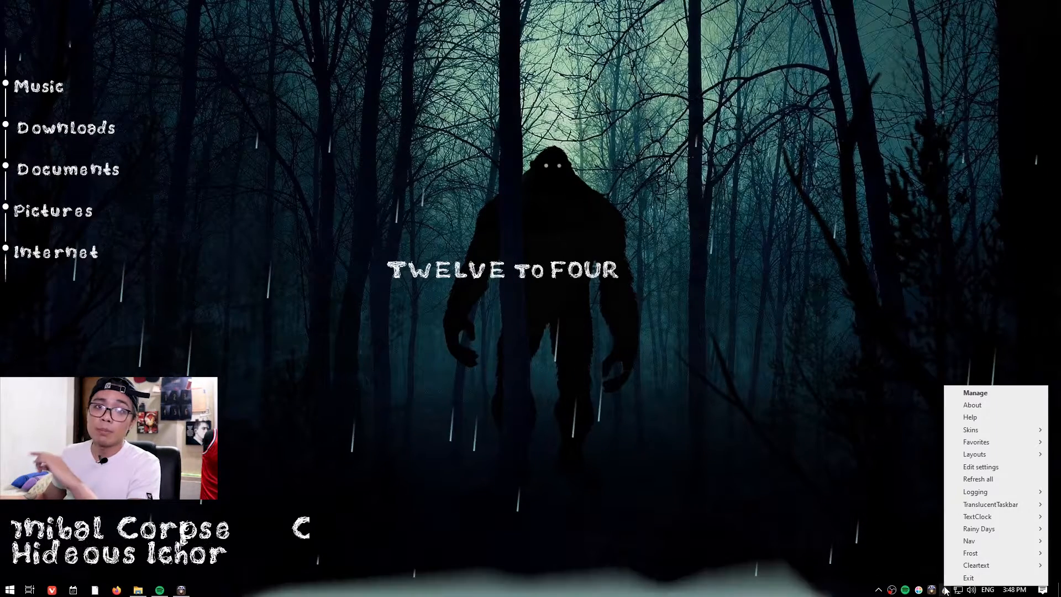
mouse_move(976, 444)
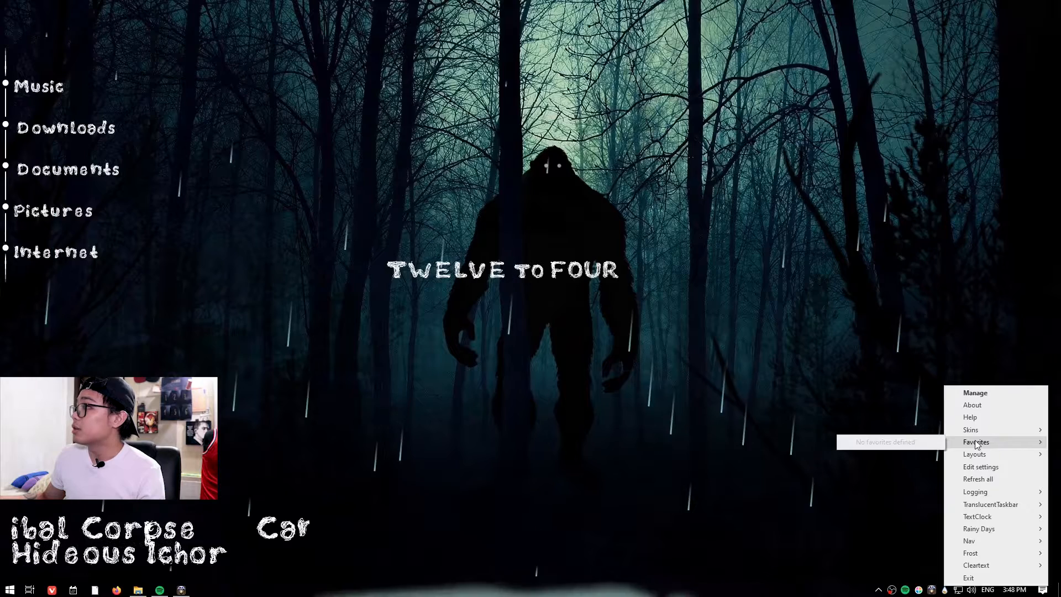
mouse_move(854, 105)
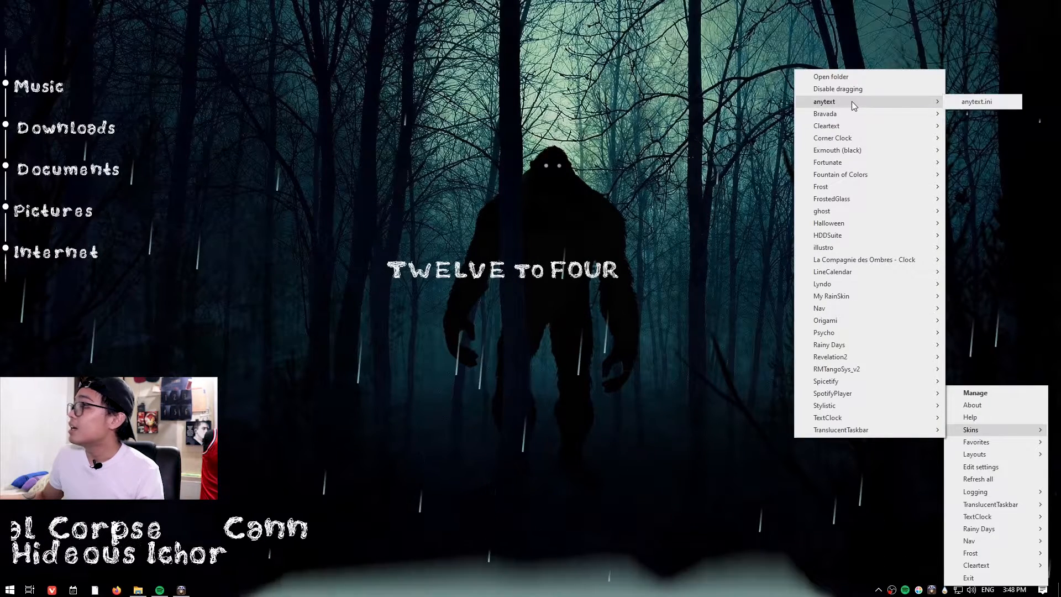
left_click(977, 102)
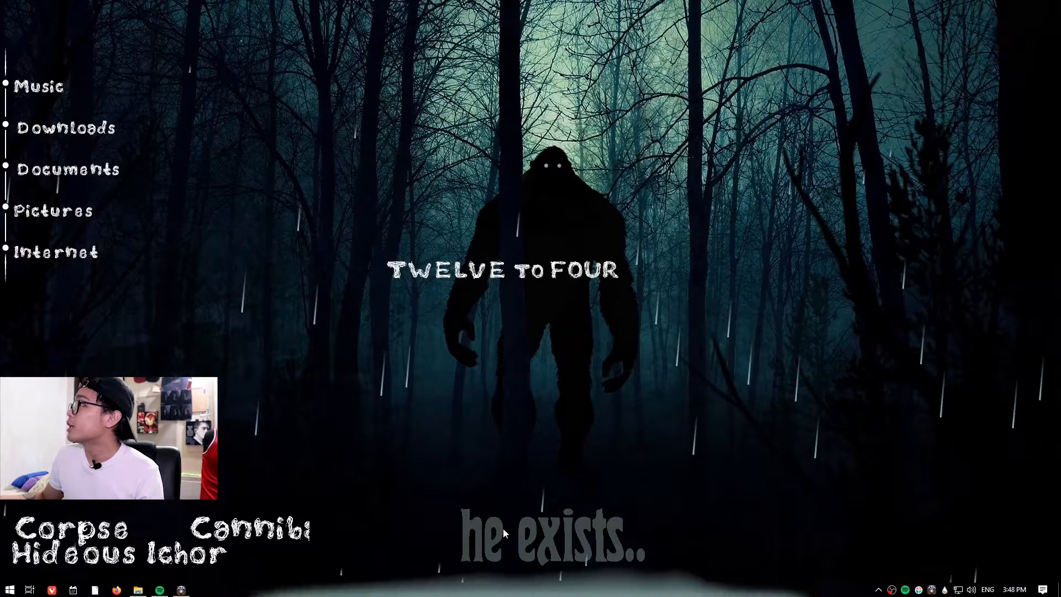
left_click_drag(488, 533, 462, 540)
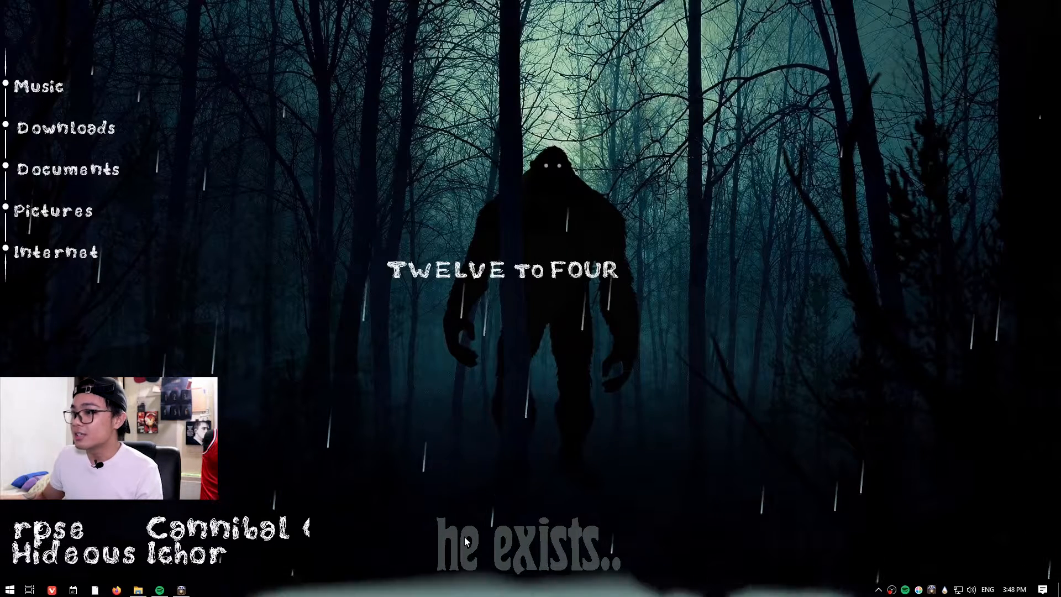
left_click(159, 589)
left_click_drag(733, 421, 740, 421)
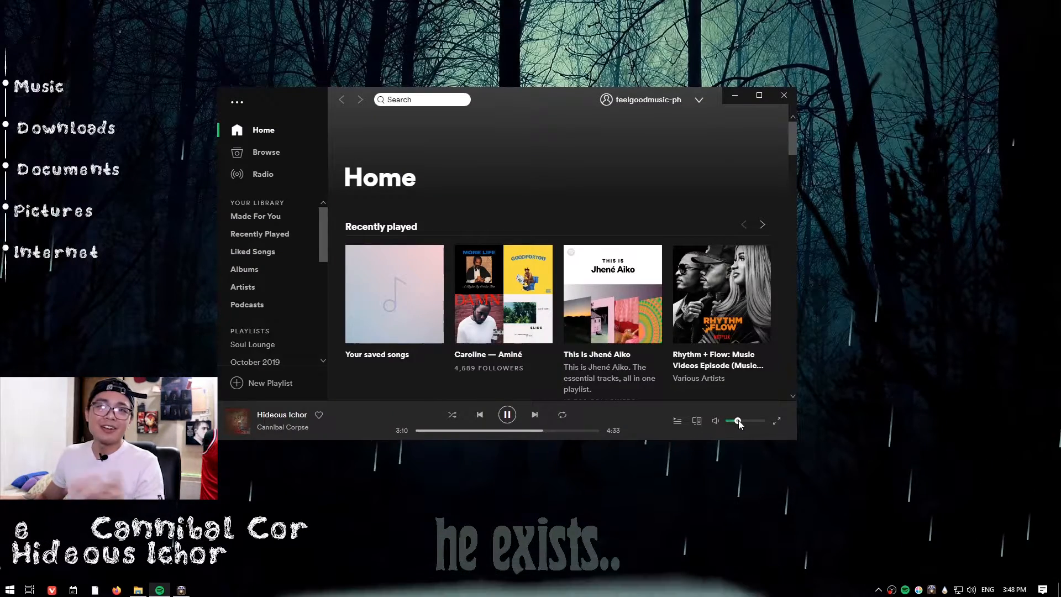
left_click(733, 94)
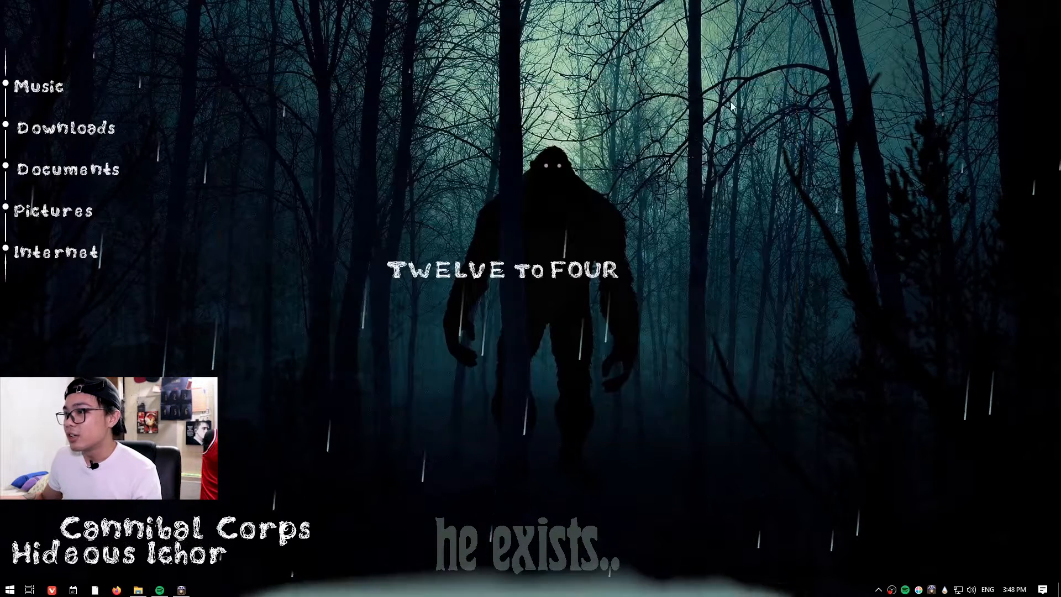
Set the anytext skin's transparency to 0%.
right_click(449, 533)
mouse_move(491, 463)
mouse_move(565, 480)
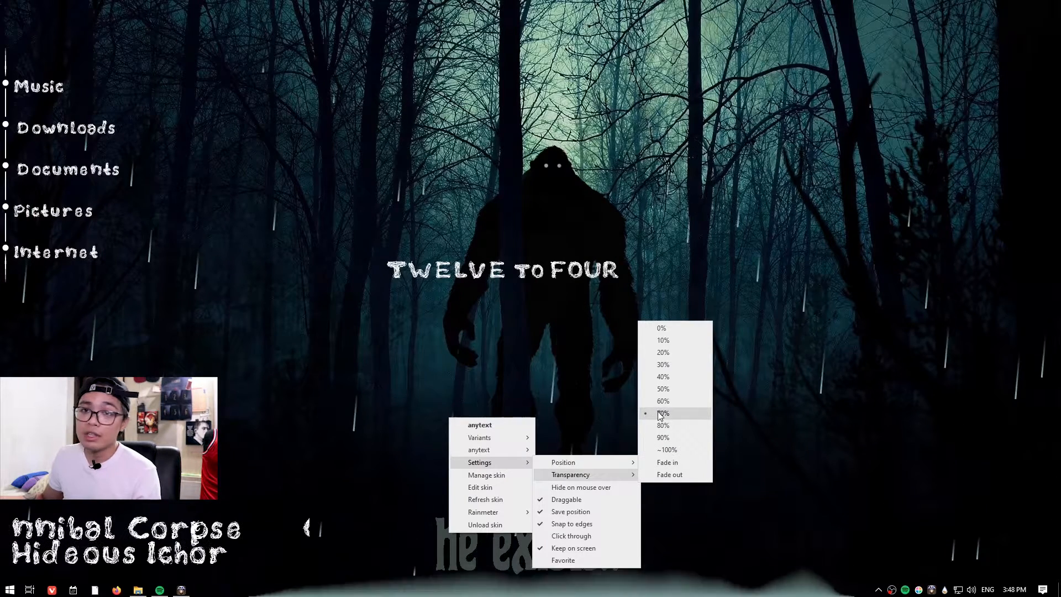
left_click(661, 328)
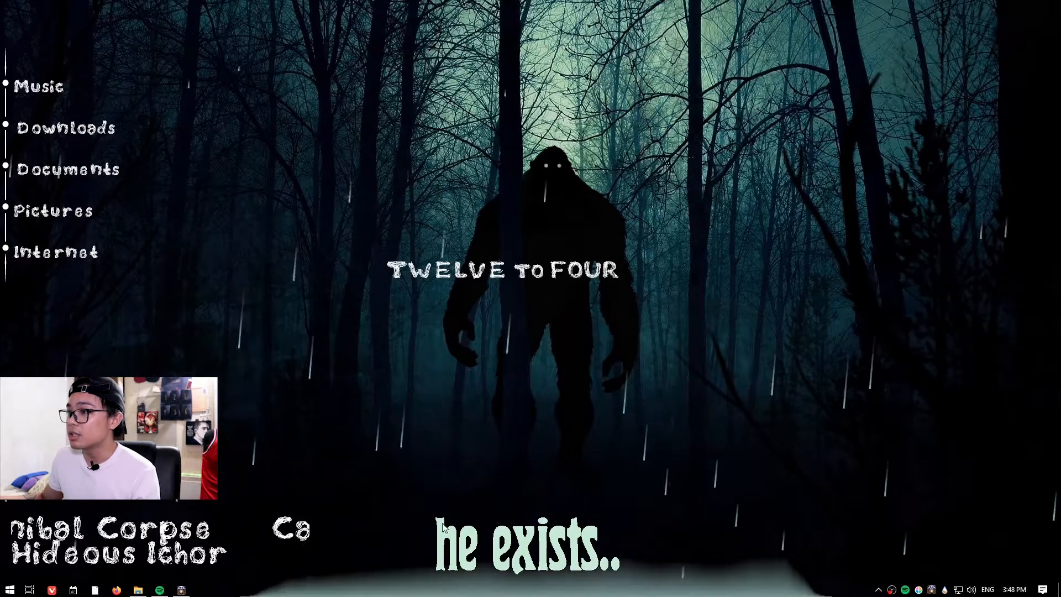
Set the anytext skin's transparency to 70%.
right_click(479, 538)
mouse_move(522, 462)
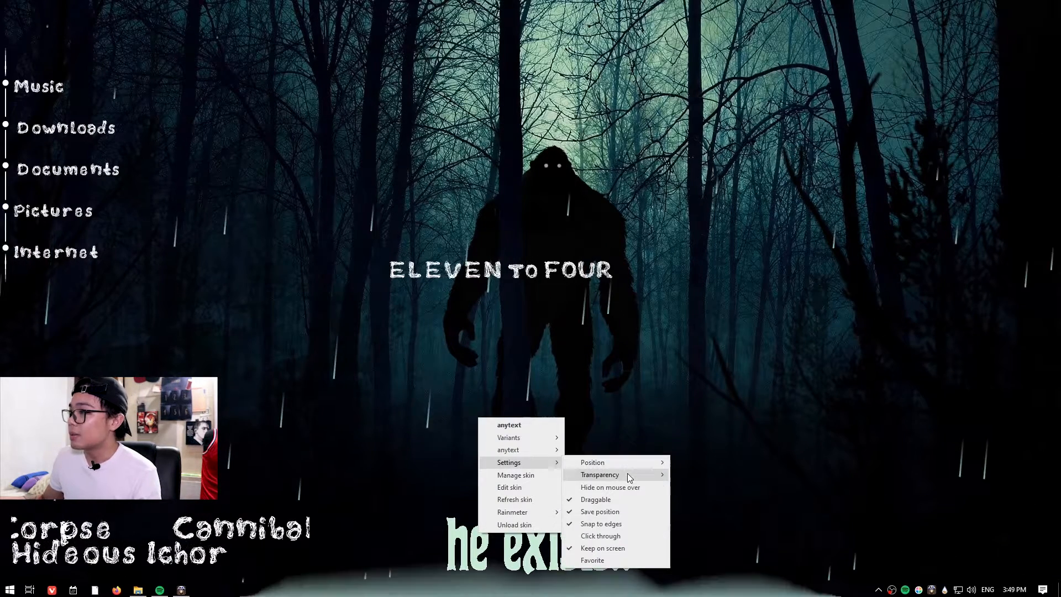
mouse_move(628, 474)
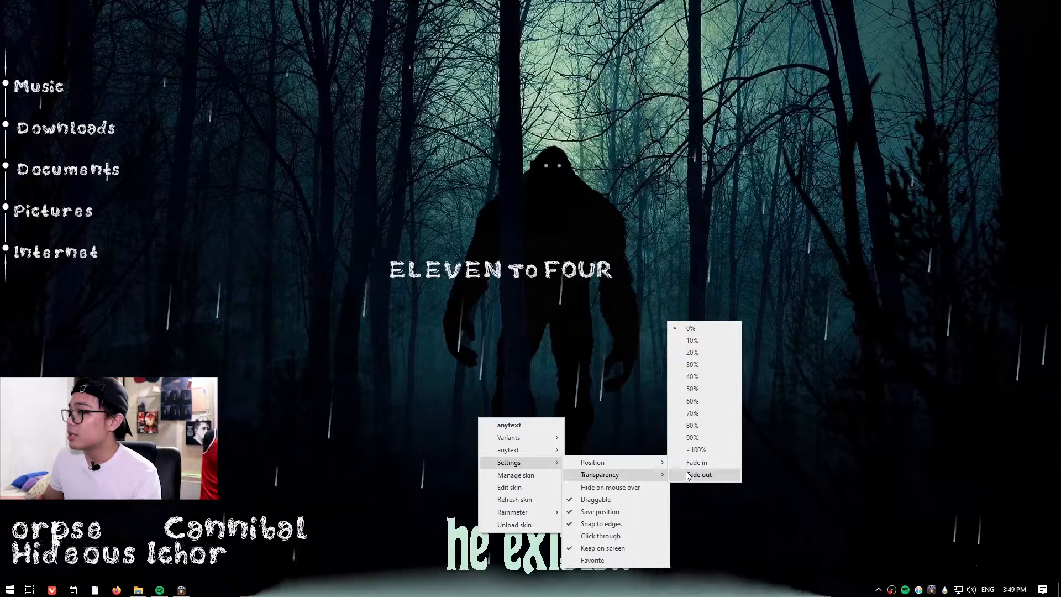
left_click(697, 413)
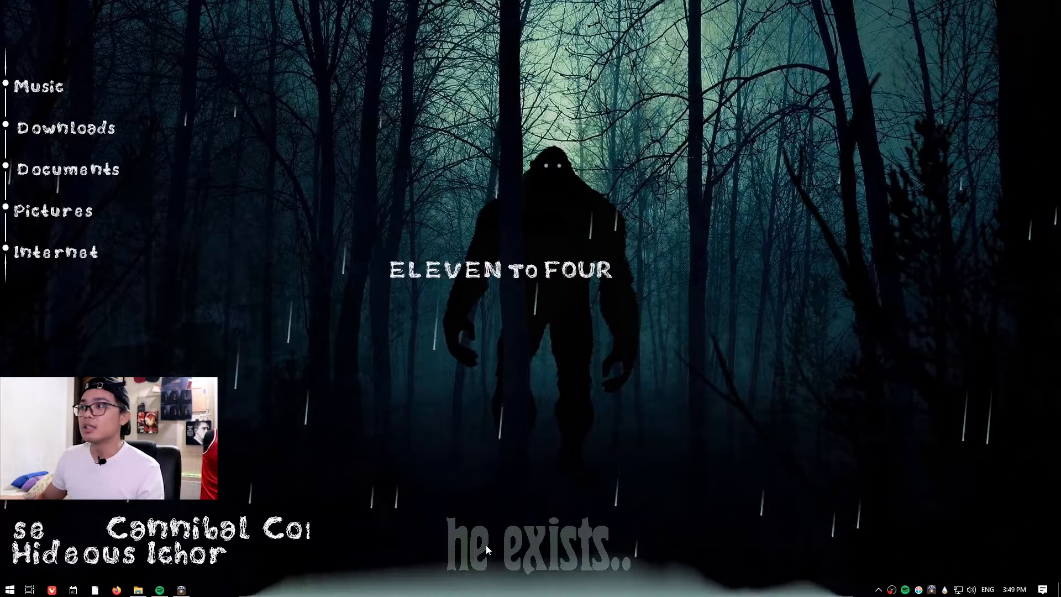
Shift the text clock slightly to the right so it sits centred over Bigfoot.
left_click_drag(498, 275, 537, 273)
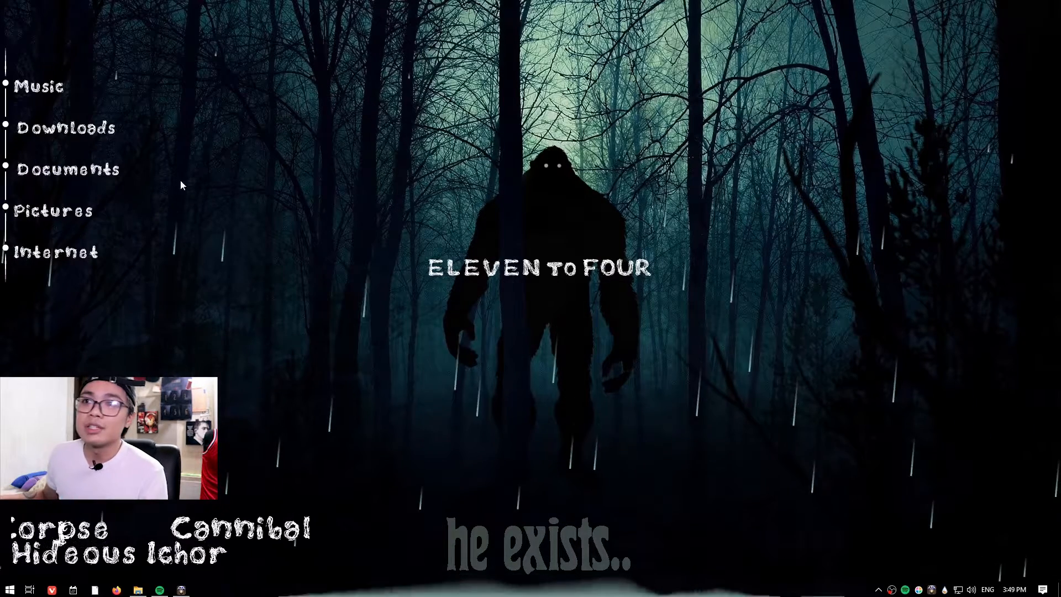
right_click(72, 173)
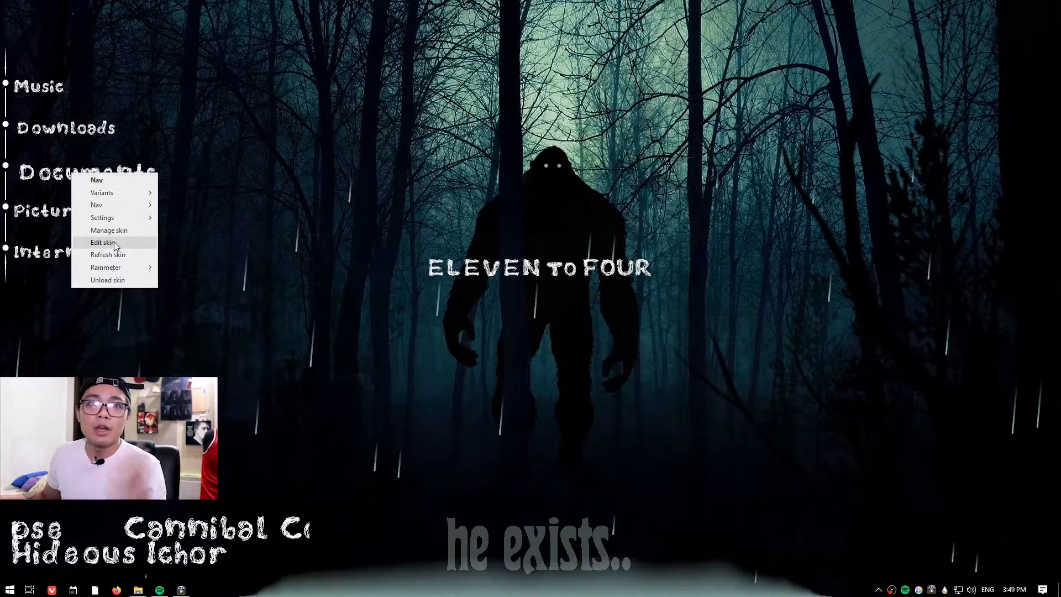
left_click(228, 226)
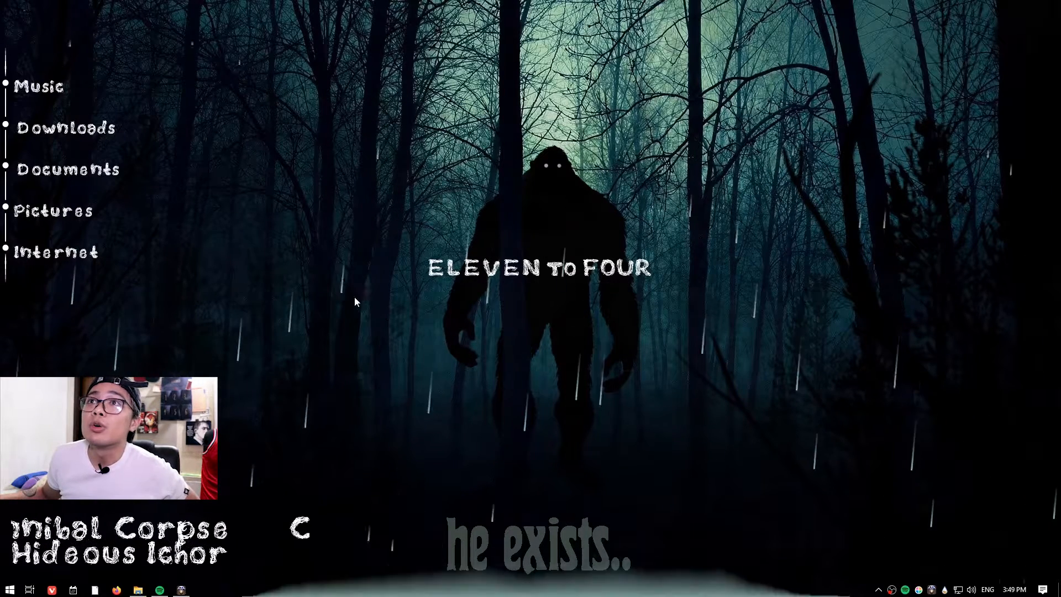
Open the Nav skin's configuration file for editing and examine the Link1 section's settings.
right_click(77, 173)
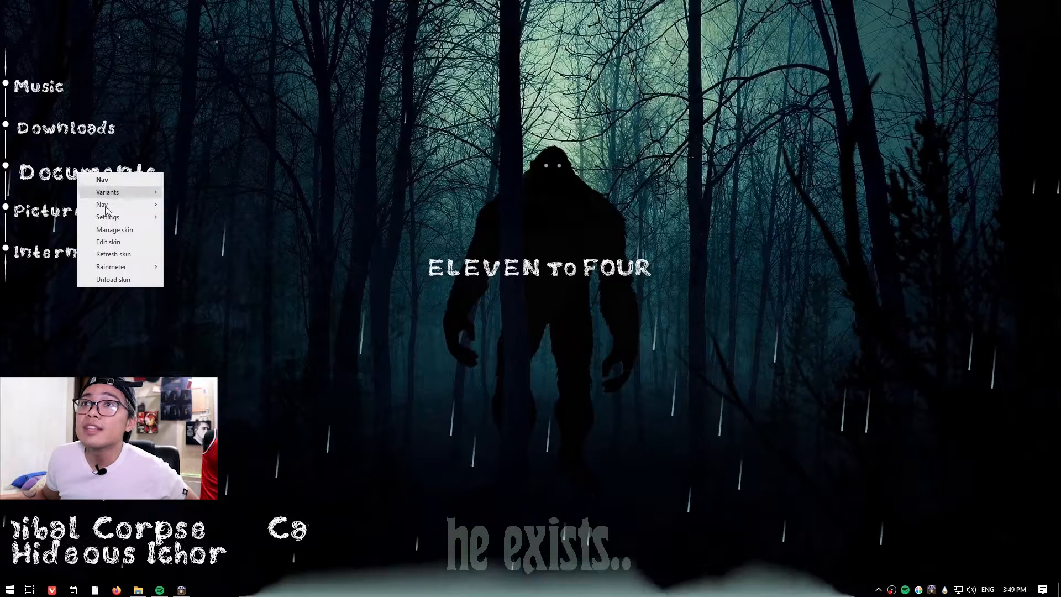
left_click(109, 242)
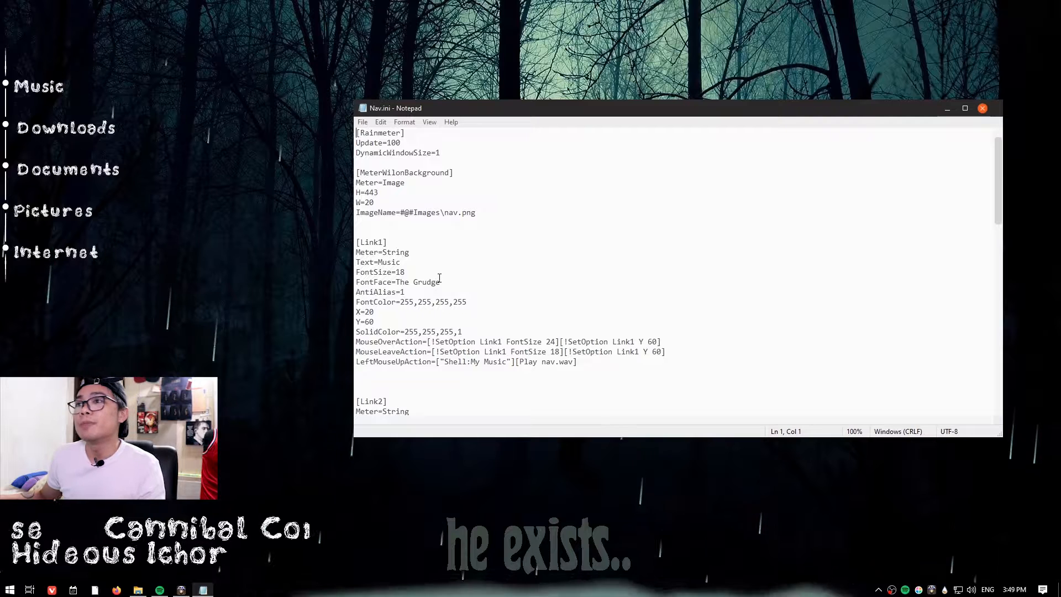
left_click_drag(367, 285, 391, 284)
left_click_drag(389, 243, 357, 243)
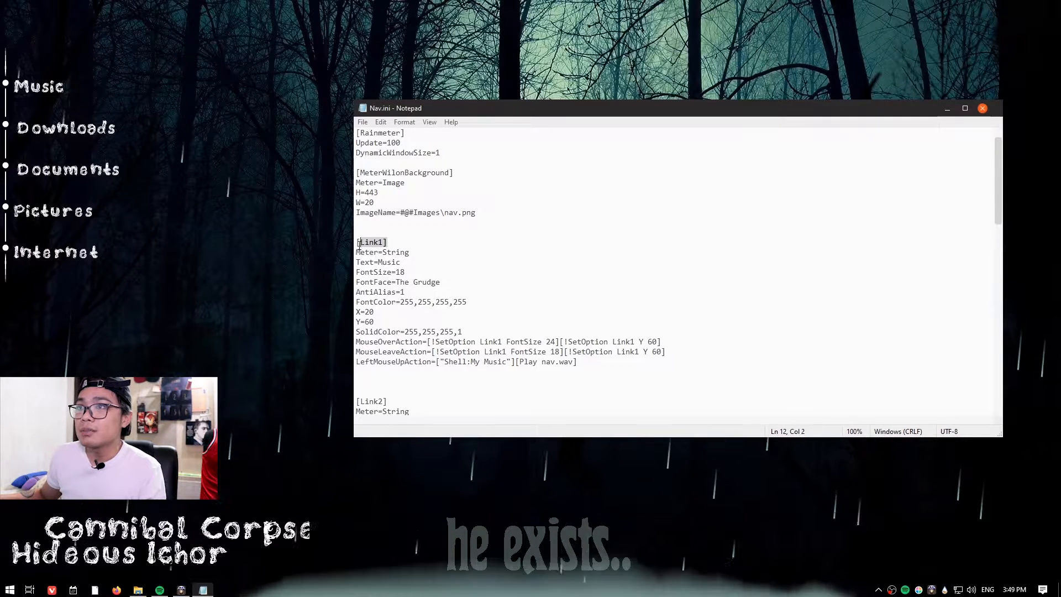
left_click_drag(428, 286, 357, 282)
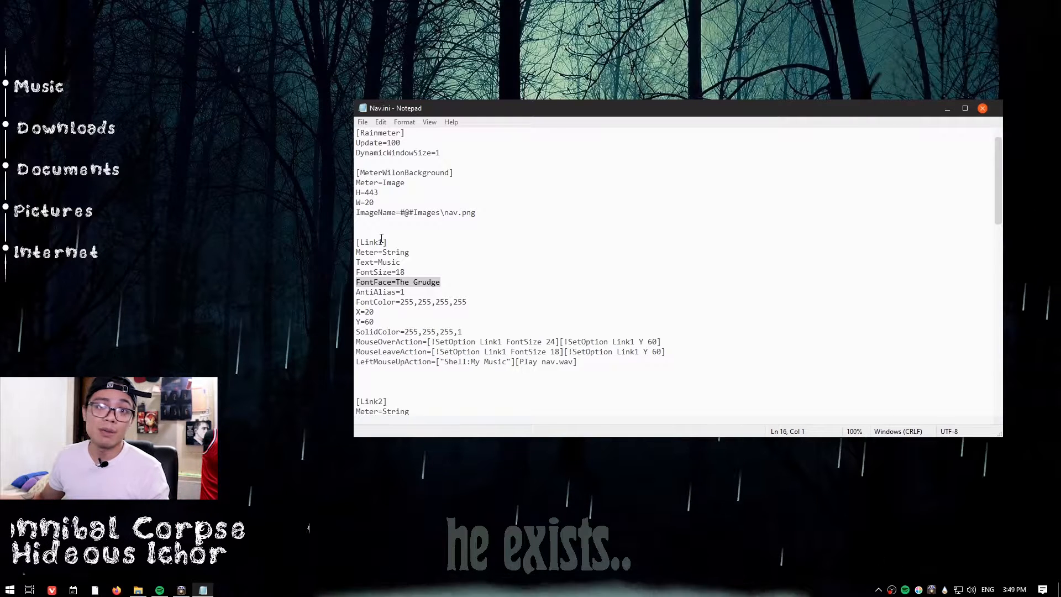
left_click(411, 244)
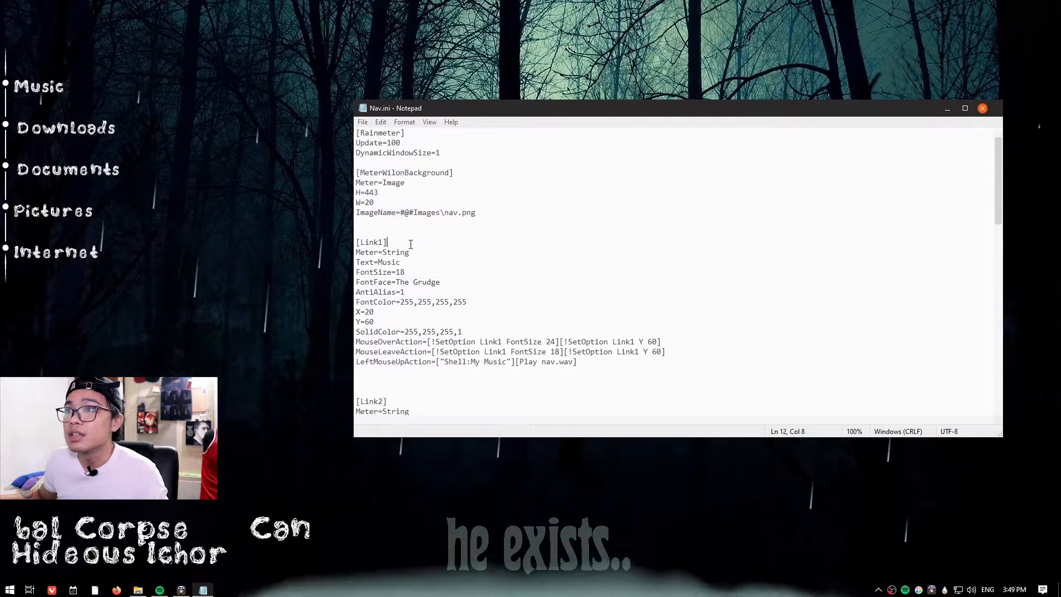
left_click_drag(358, 243, 369, 244)
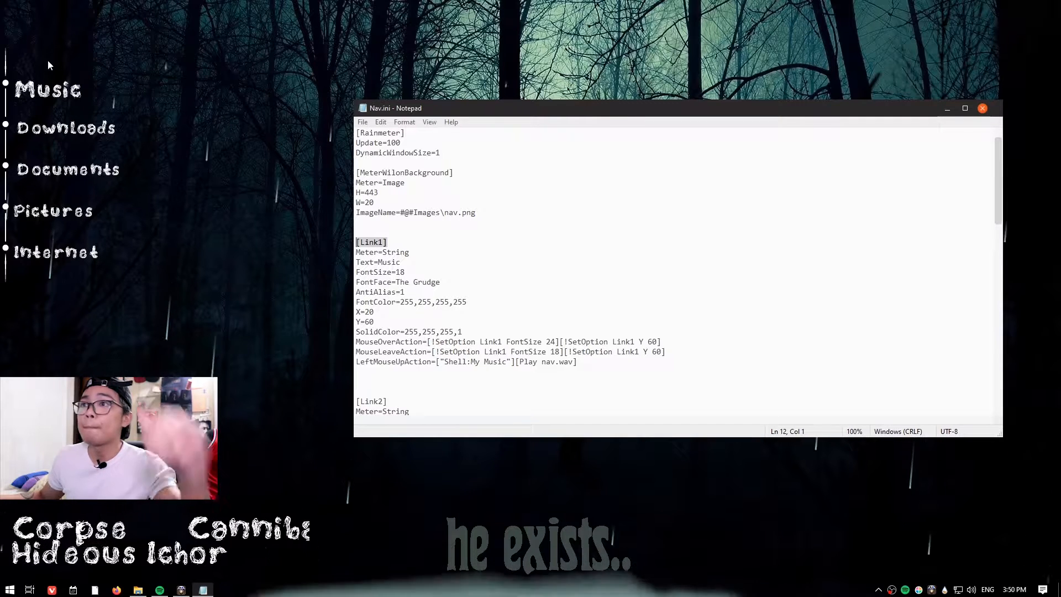
Scroll through the Link2 to Link5 sections and examine their text and launch action lines.
left_click(403, 402)
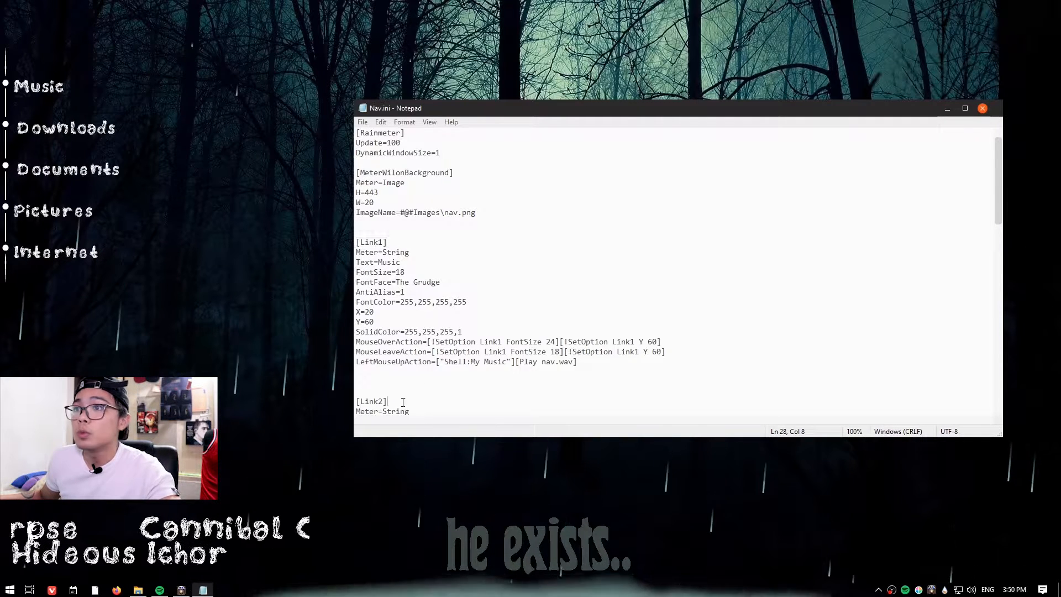
scroll(403, 403, "down", 7)
left_click(380, 342)
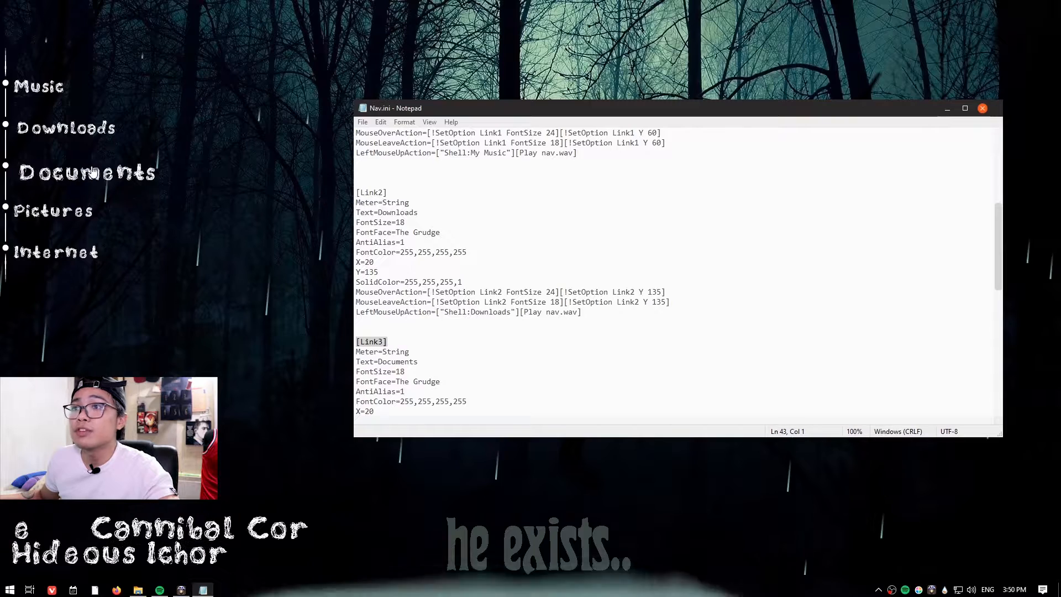
scroll(394, 299, "down", 4)
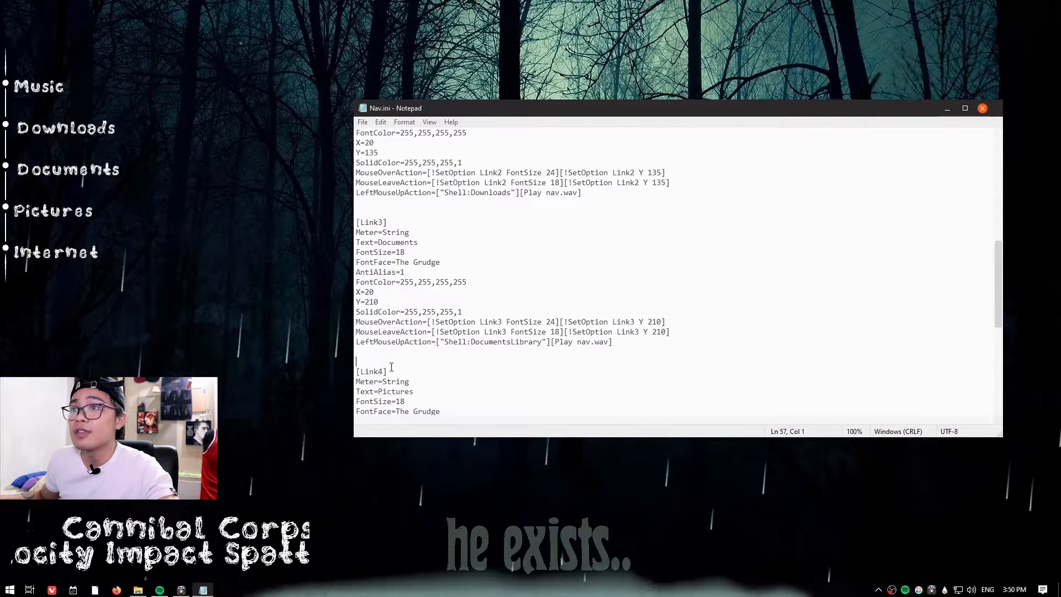
scroll(378, 368, "down", 8)
left_click_drag(484, 391, 656, 392)
left_click_drag(741, 392, 746, 392)
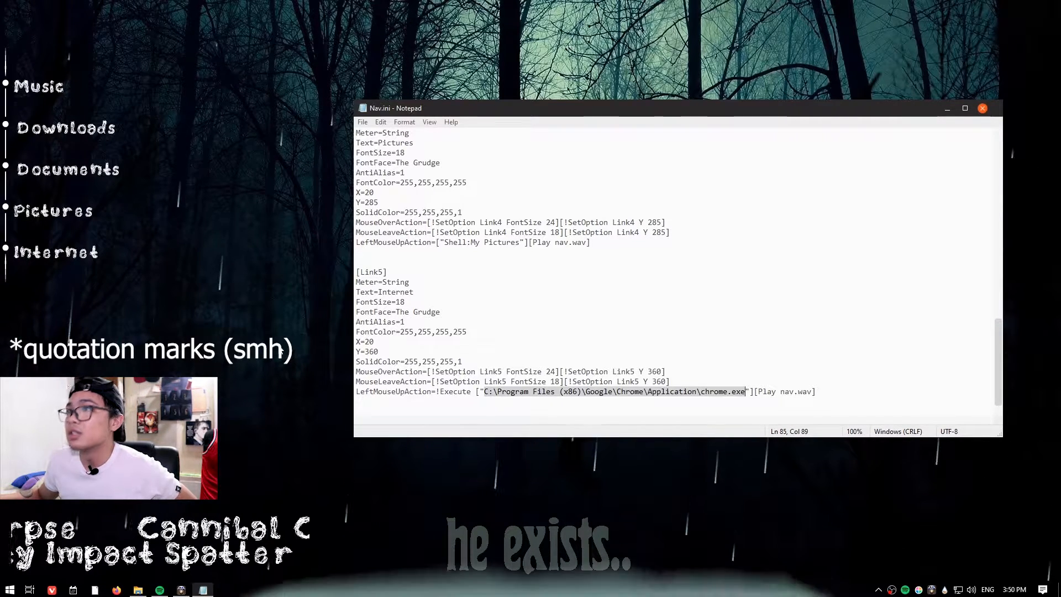
left_click(65, 262)
left_click(480, 302)
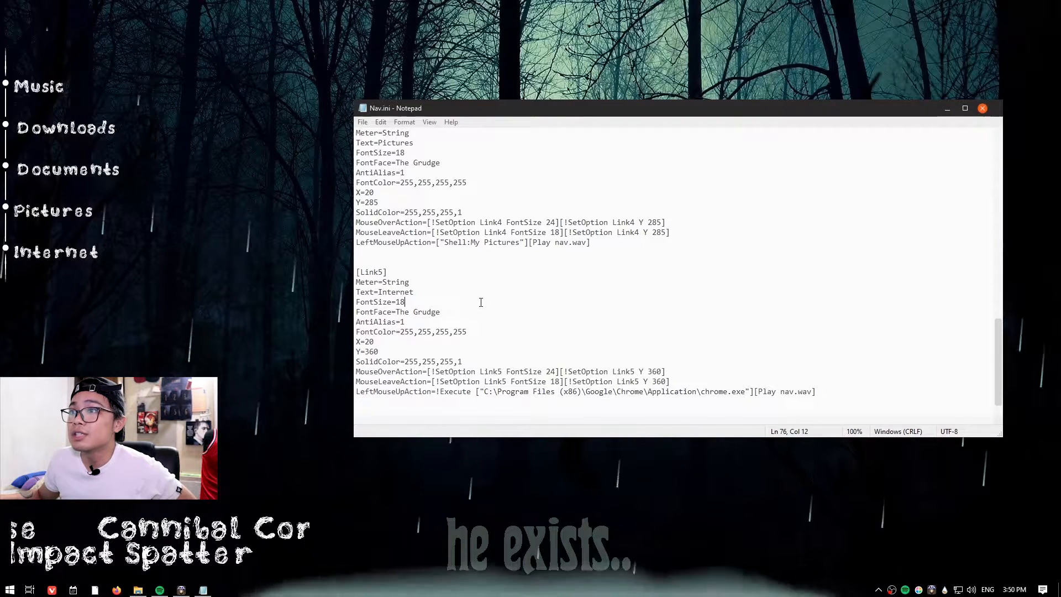
scroll(385, 279, "up", 2)
left_click_drag(386, 182, 344, 182)
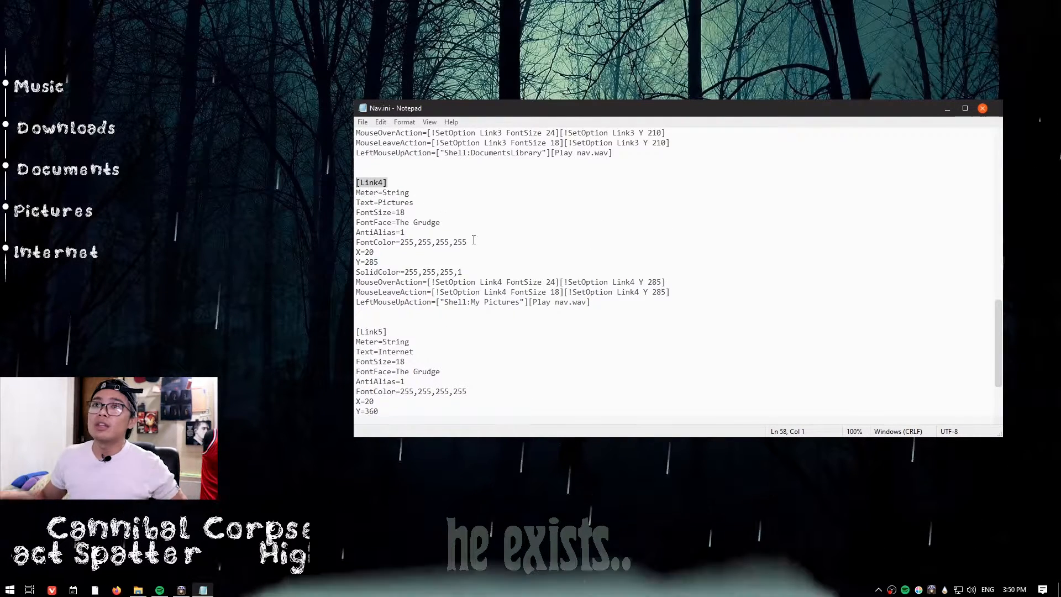
scroll(475, 265, "up", 2)
scroll(482, 292, "up", 2)
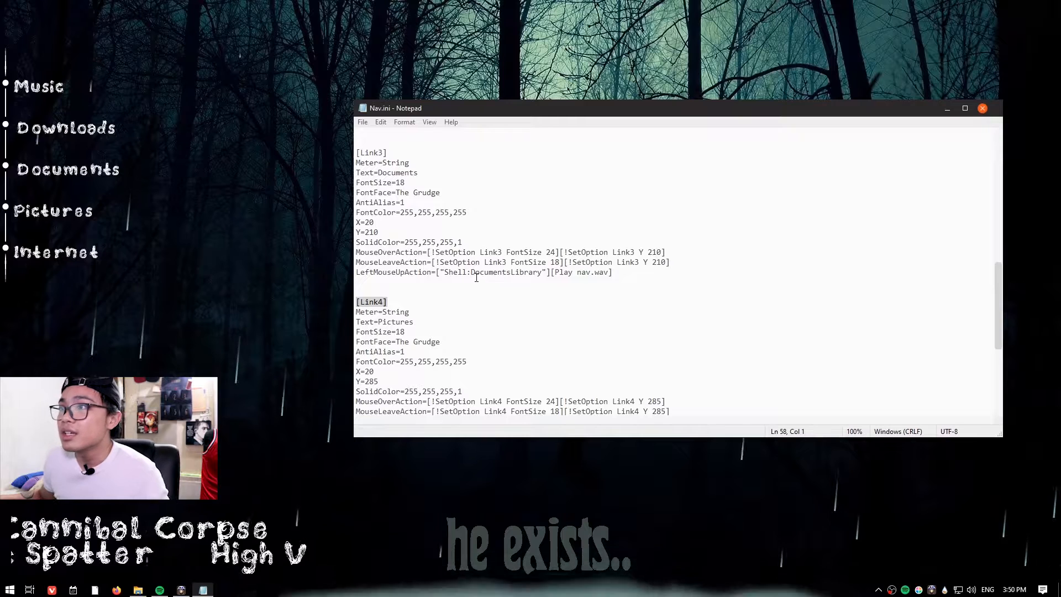
scroll(469, 282, "down", 1)
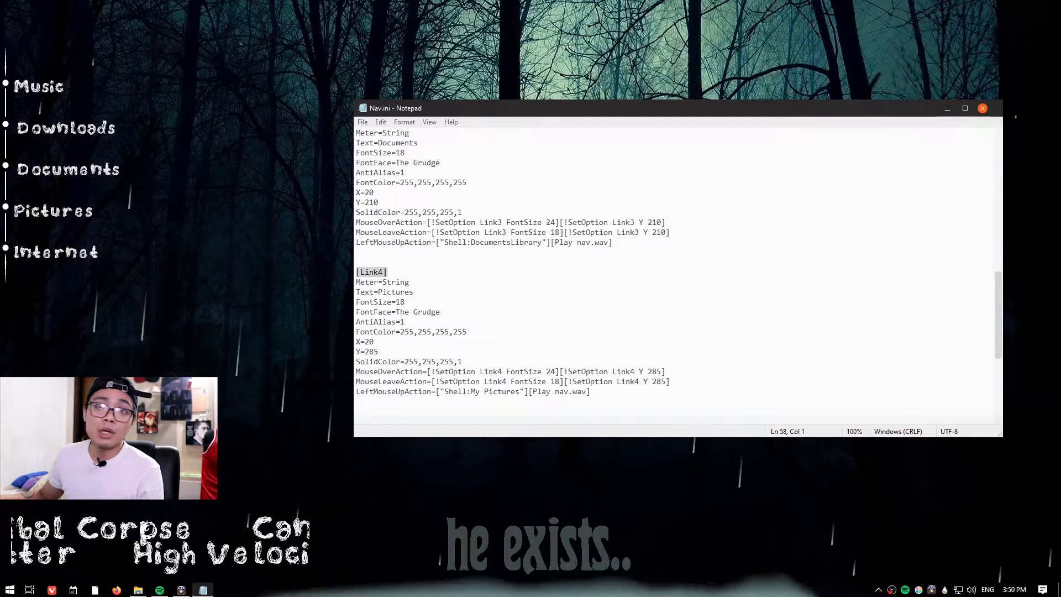
Replace the Link4 launch action target with the path D:\Games\Steam\Steam.exe.
left_click_drag(443, 392, 520, 391)
right_click(470, 392)
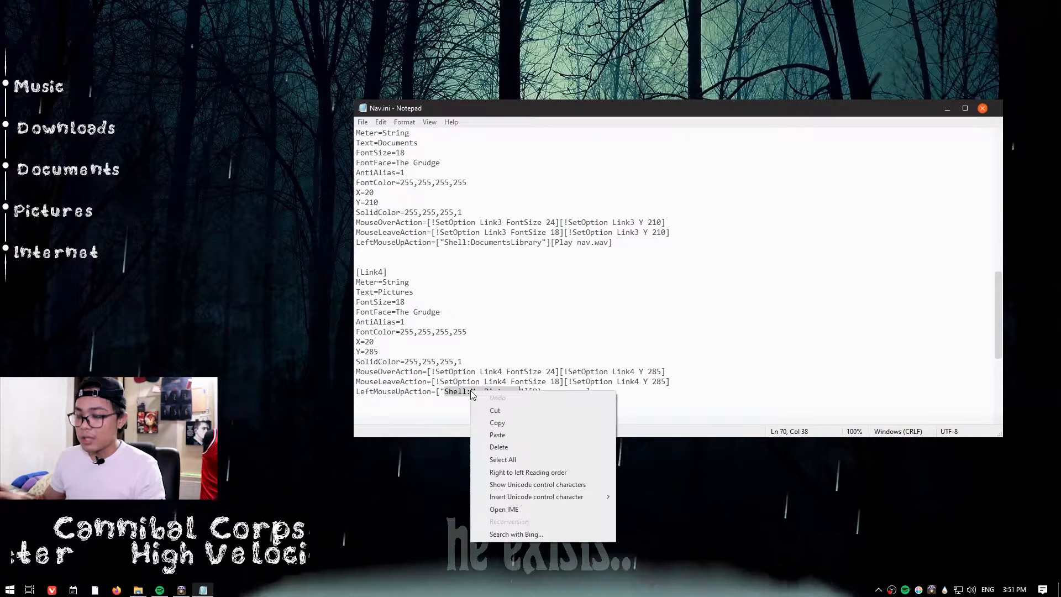
left_click(497, 435)
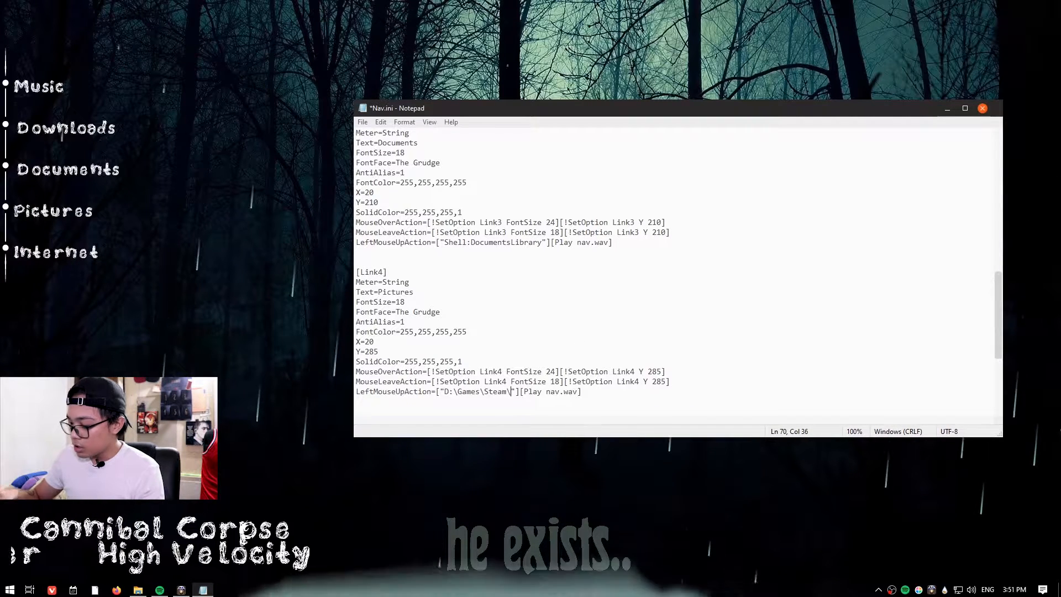
type("Steam.exe")
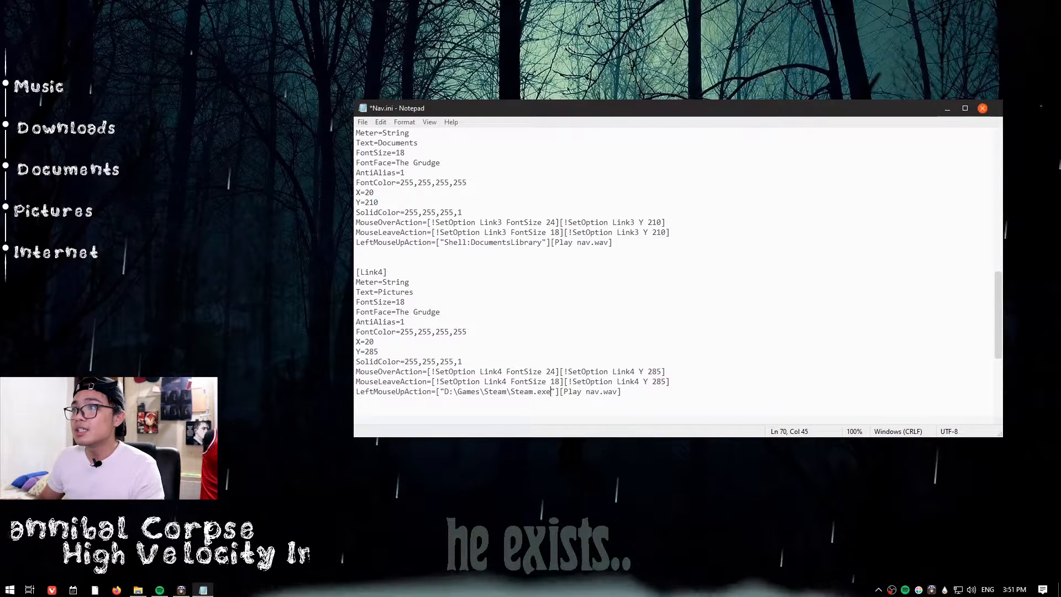
Change the Link4 text to Steam for Anthem and save the file.
left_click_drag(356, 293, 379, 295)
type("Steam")
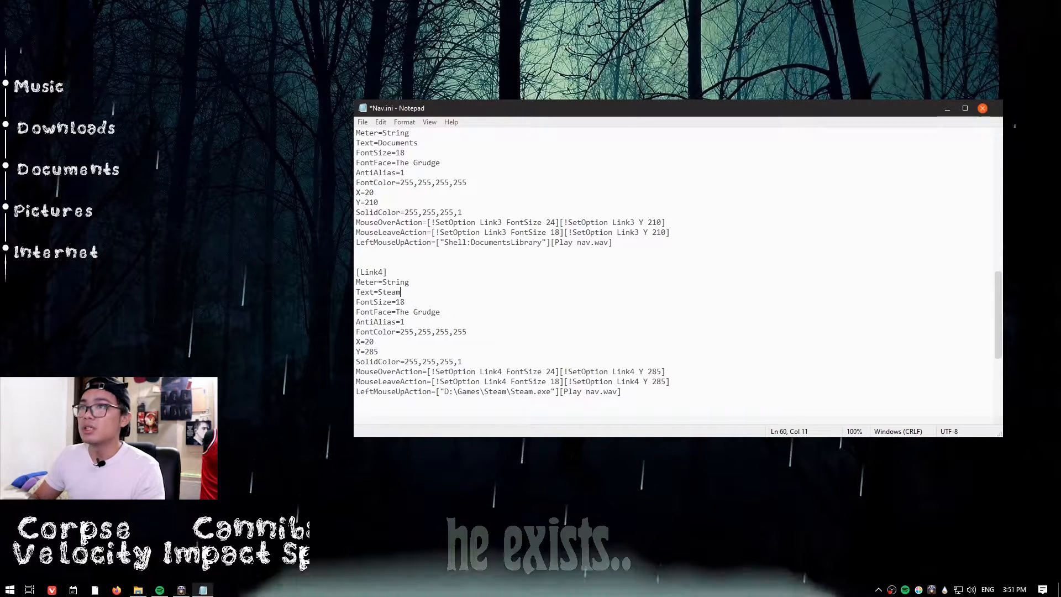
type(" anything")
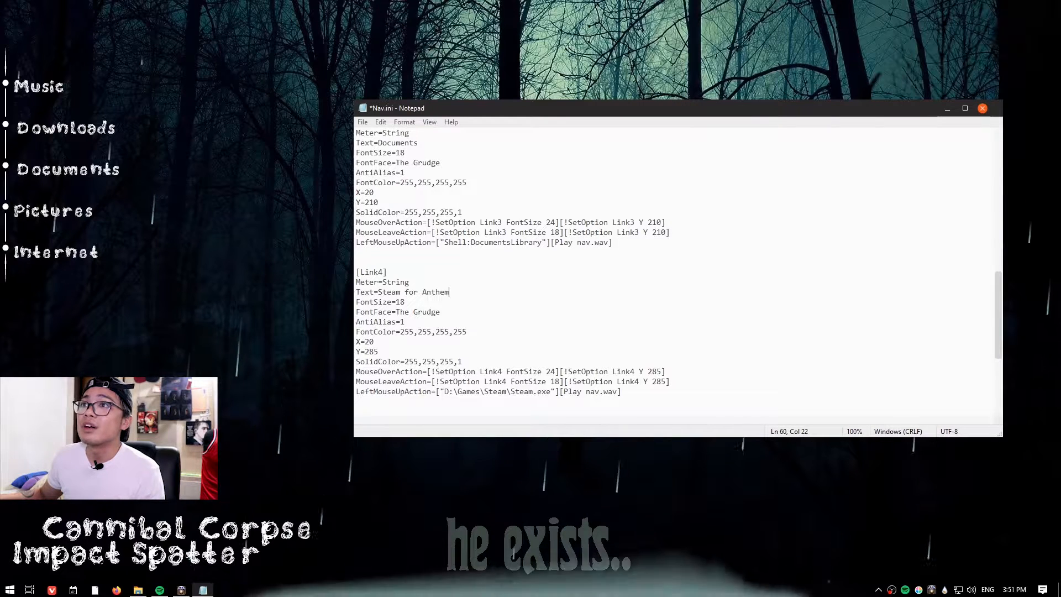
left_click(361, 123)
left_click(373, 170)
Refresh the Nav skin and close the configuration file editor.
right_click(72, 211)
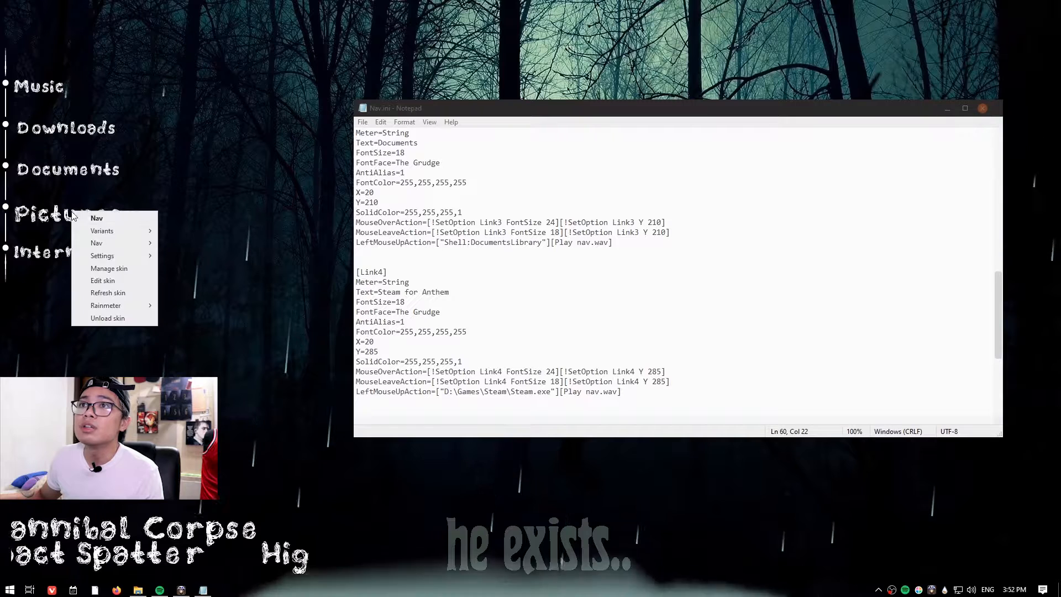
left_click(105, 293)
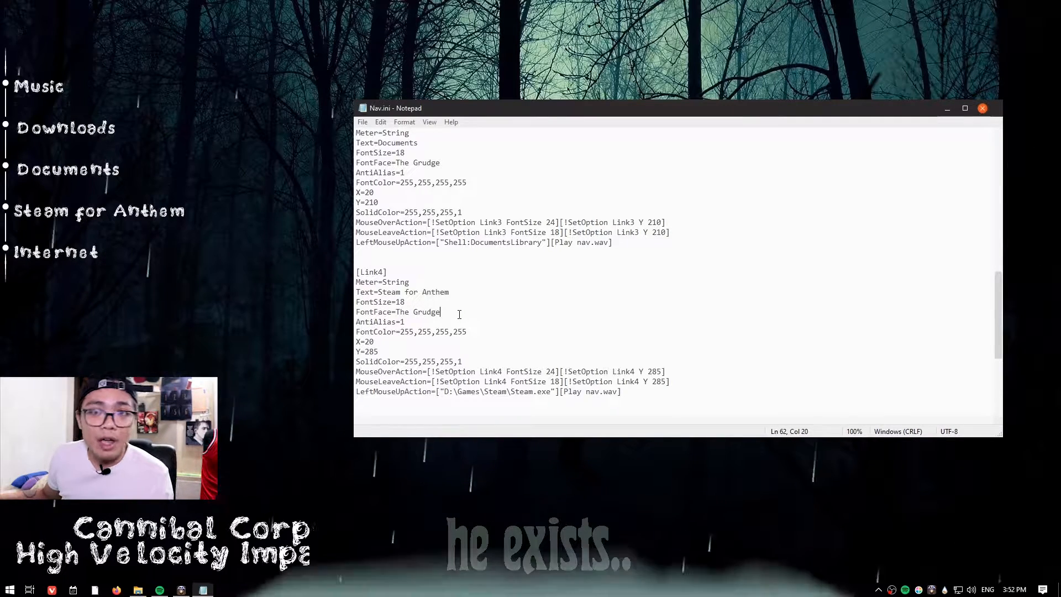
left_click(983, 108)
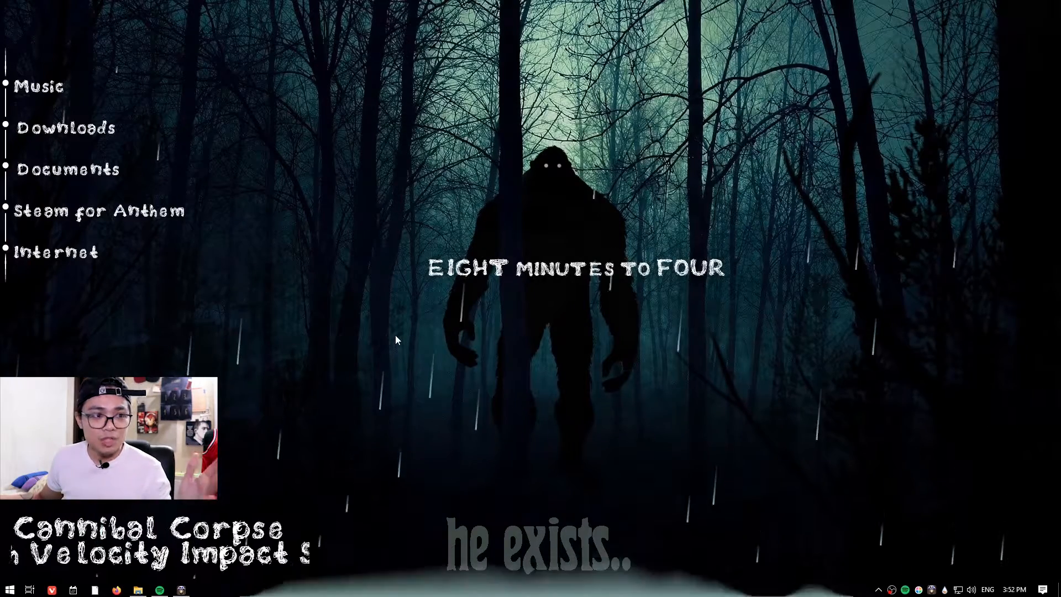